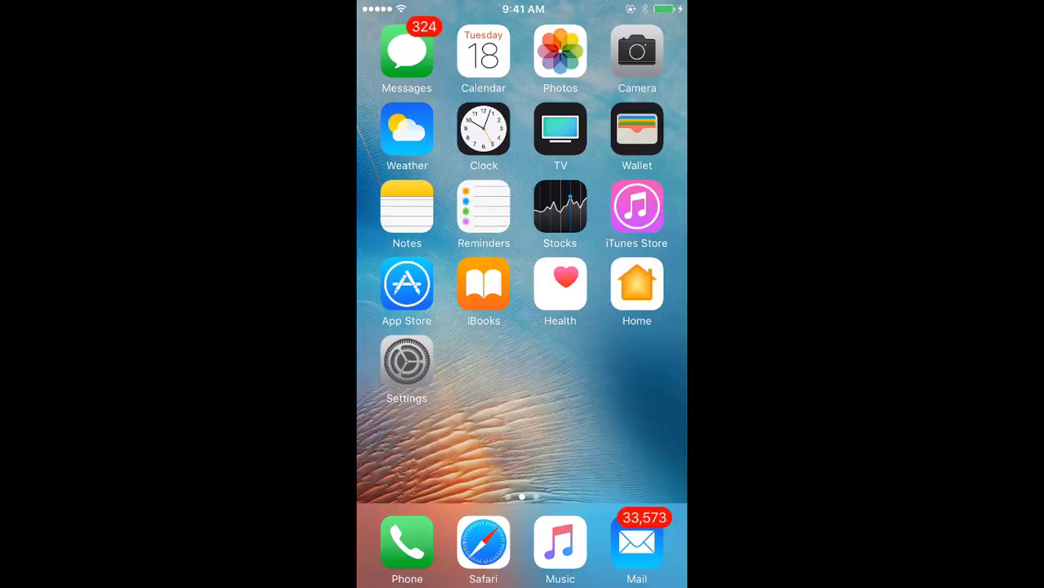
# Step: Launch the App Store from the iOS home screen
pyautogui.click(406, 285)
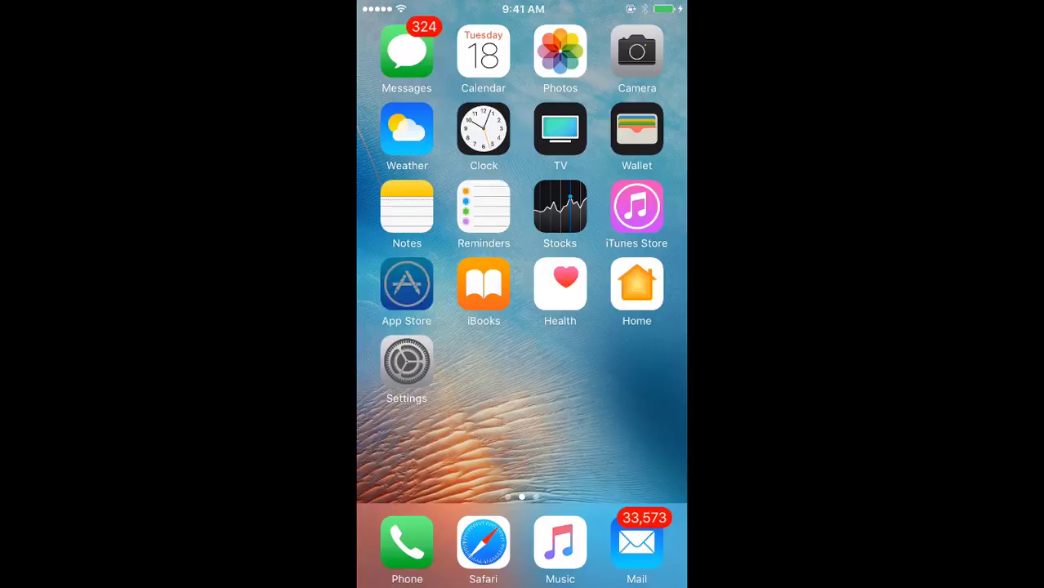
# Step: Search the App Store for 'gst press' and open the GST Press app
pyautogui.click(587, 567)
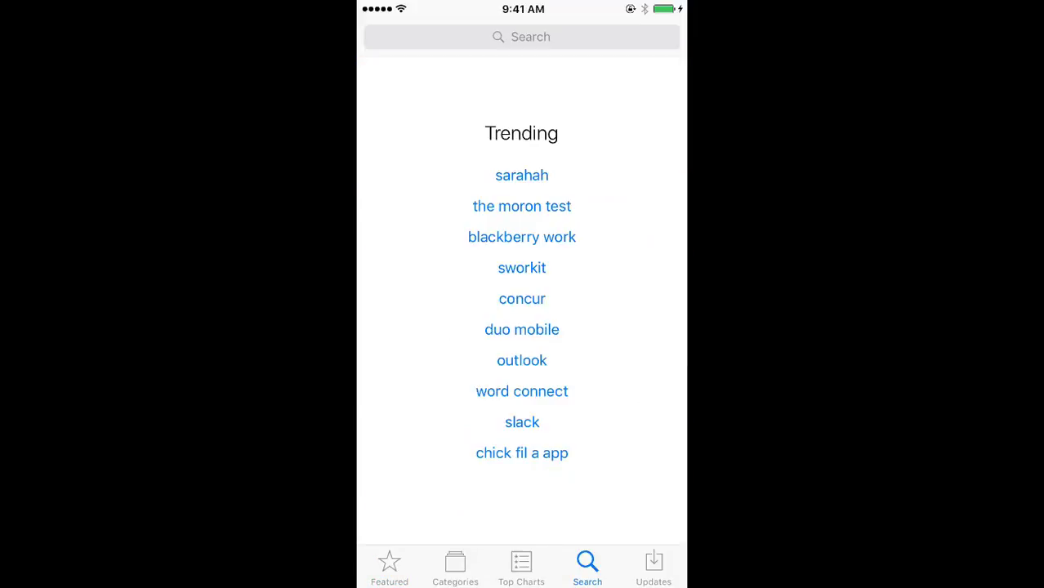
pyautogui.click(522, 37)
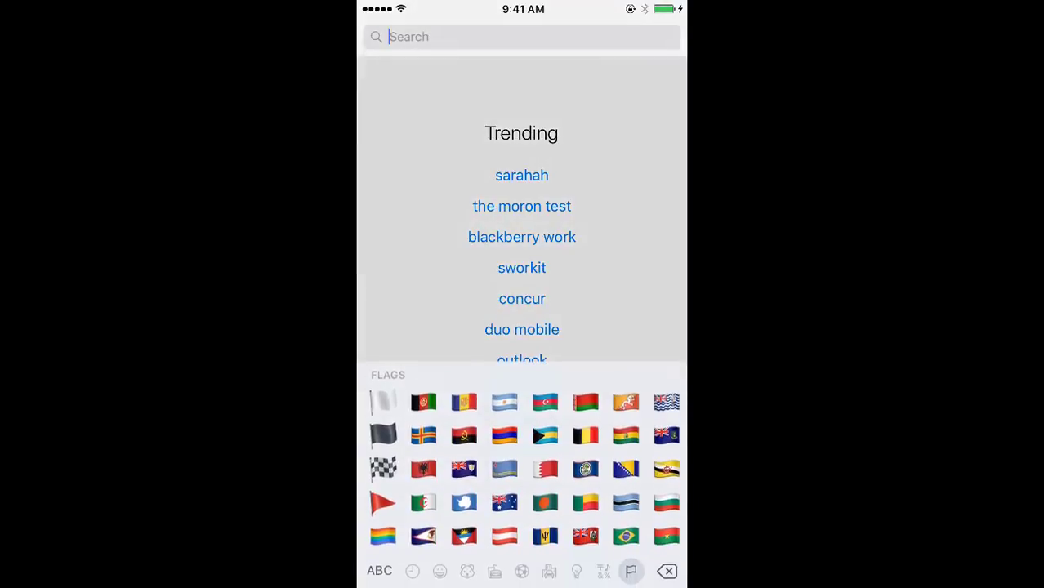
pyautogui.click(377, 566)
pyautogui.write('gst')
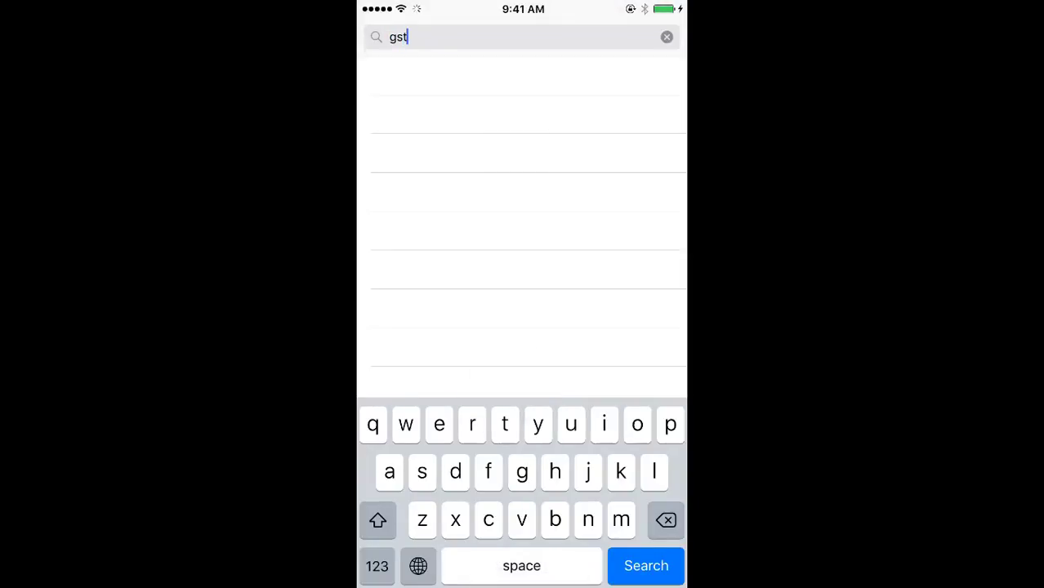
pyautogui.write(' press')
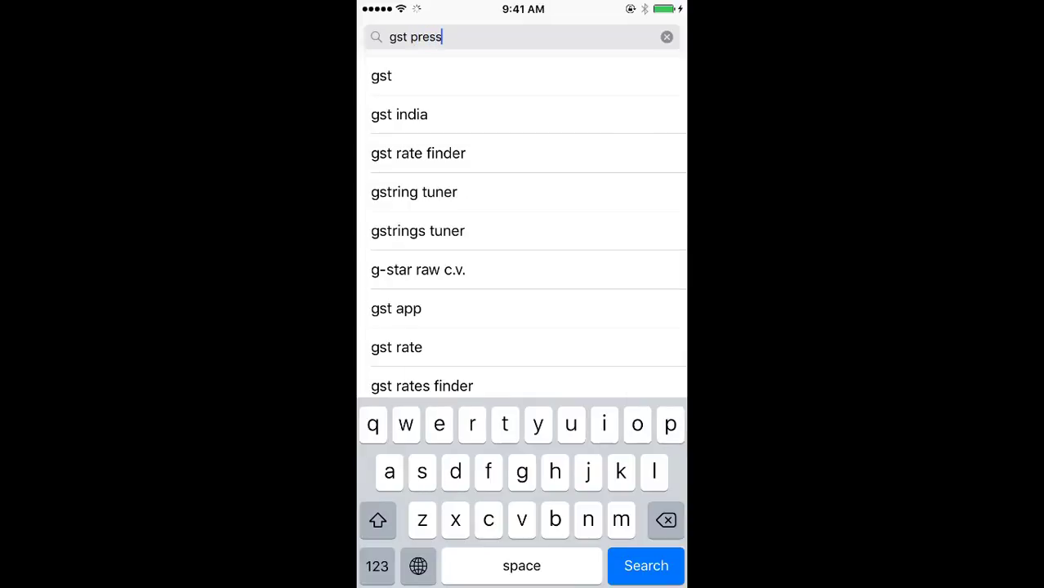
pyautogui.click(645, 566)
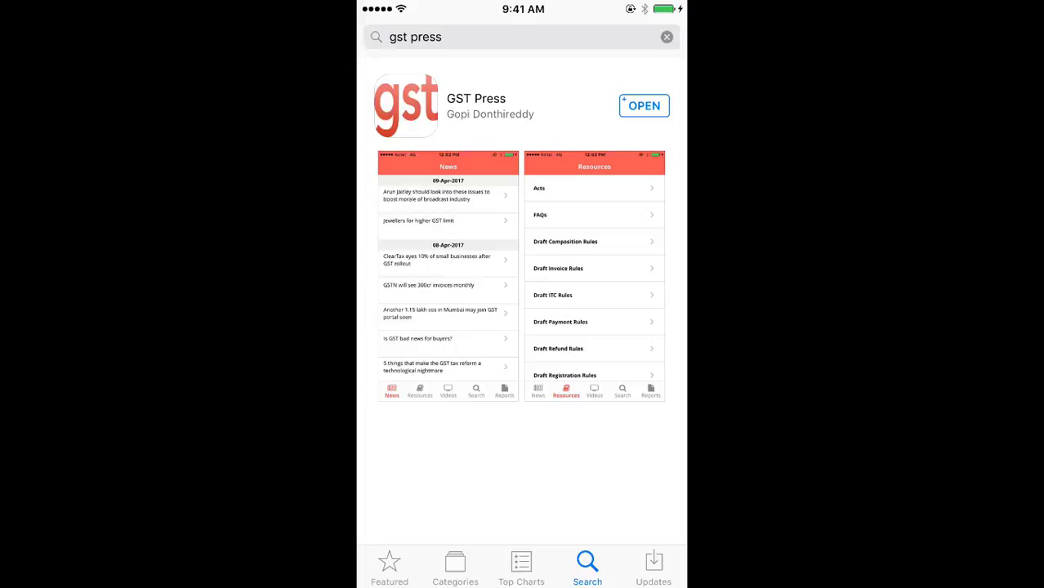
pyautogui.click(644, 105)
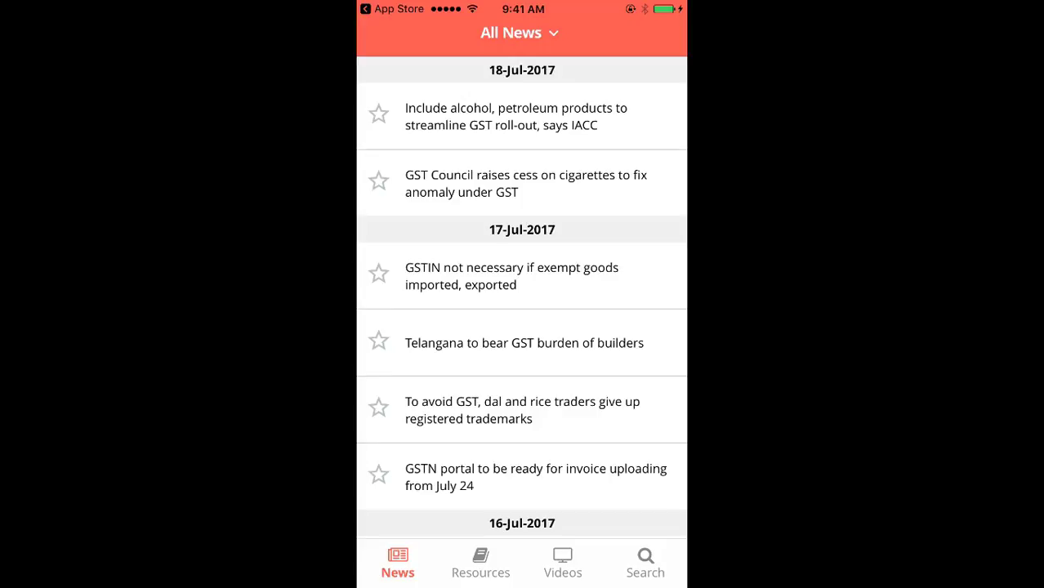
# Step: Read the IACC alcohol and petroleum article, refresh All News, then go to Resources
pyautogui.click(516, 116)
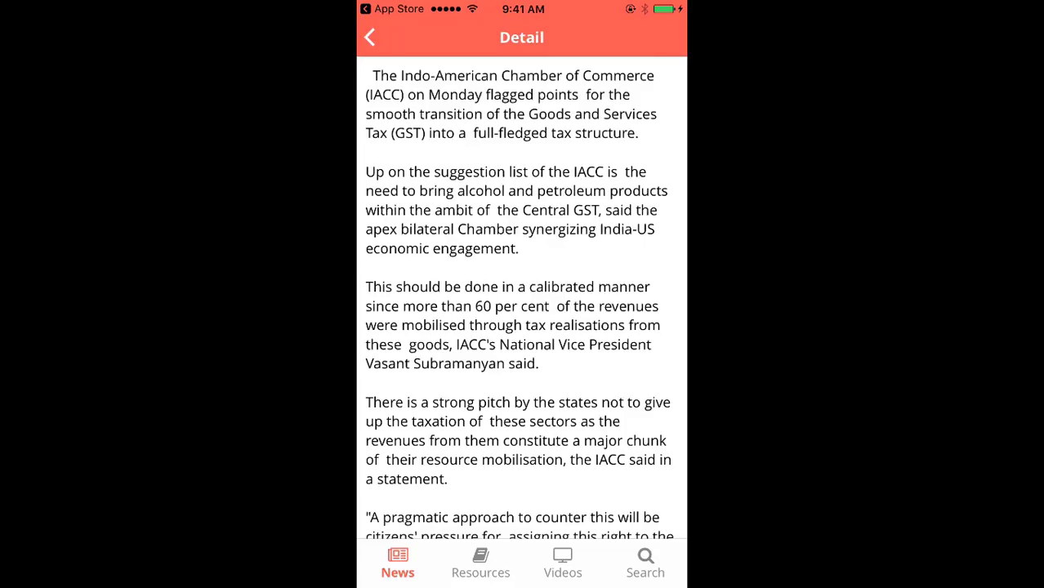
pyautogui.scroll(-15, 521, 298)
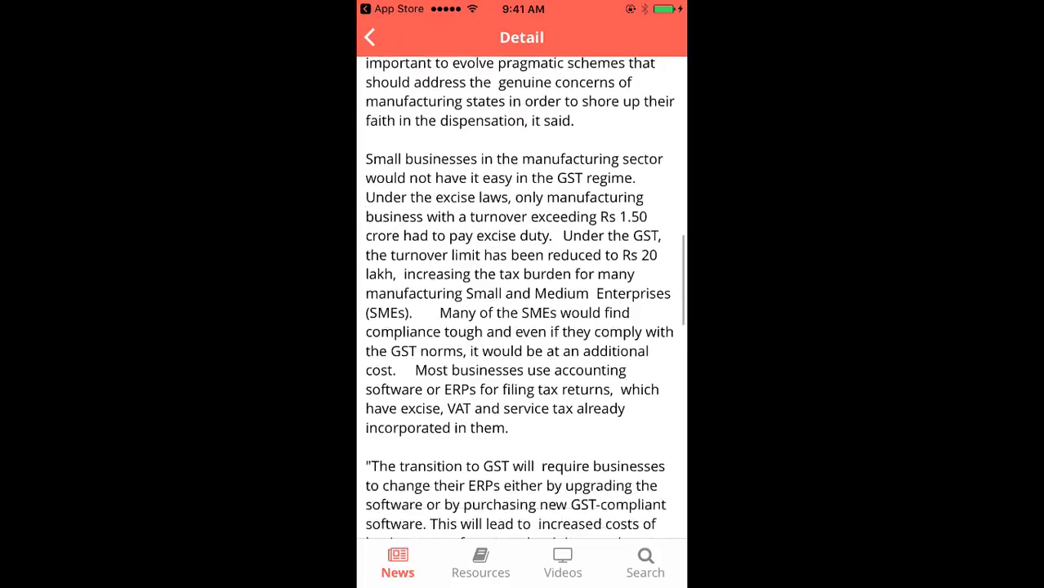
pyautogui.scroll(10, 522, 298)
pyautogui.click(369, 37)
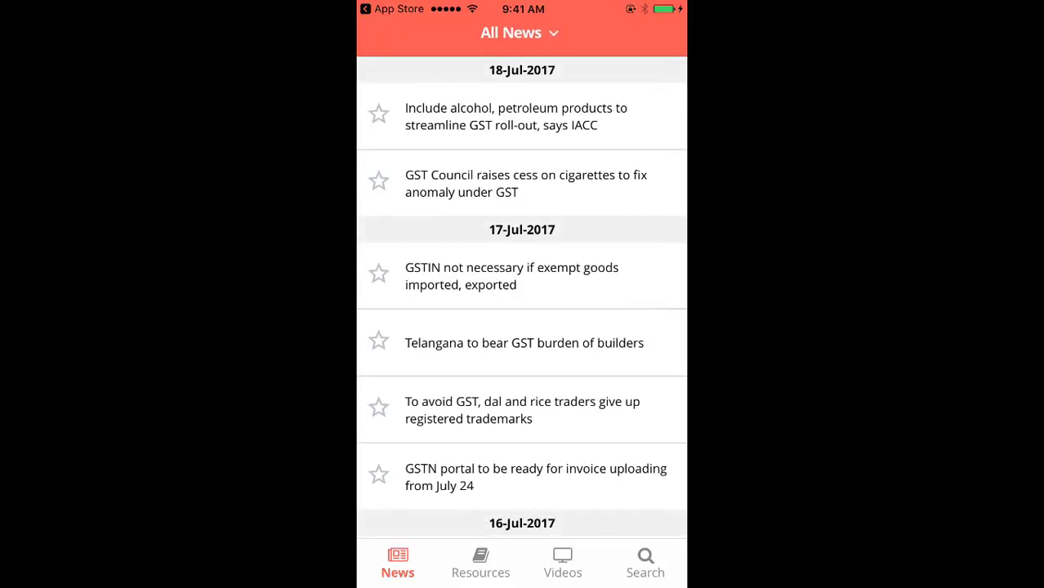
pyautogui.scroll(5, 521, 298)
pyautogui.click(481, 563)
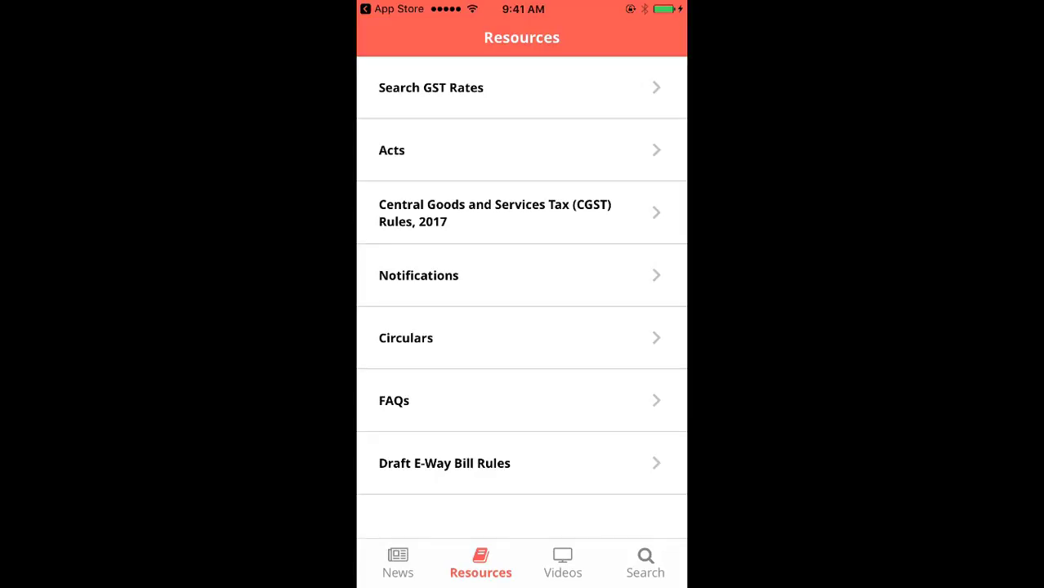
# Step: Read CGST Act section 22, Persons liable for registration, then return to Resources
pyautogui.click(391, 150)
pyautogui.click(394, 88)
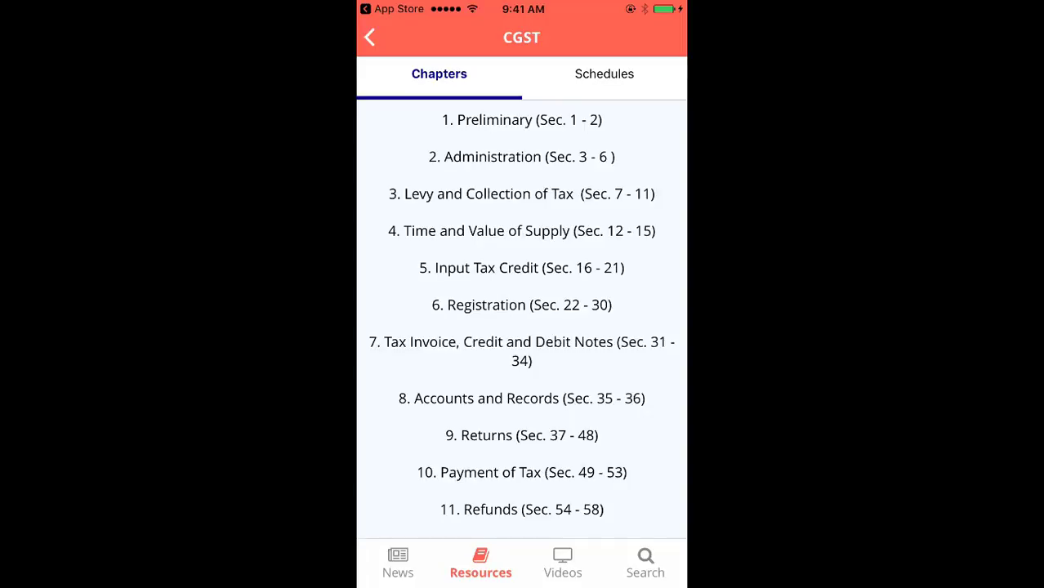
pyautogui.click(521, 304)
pyautogui.click(485, 357)
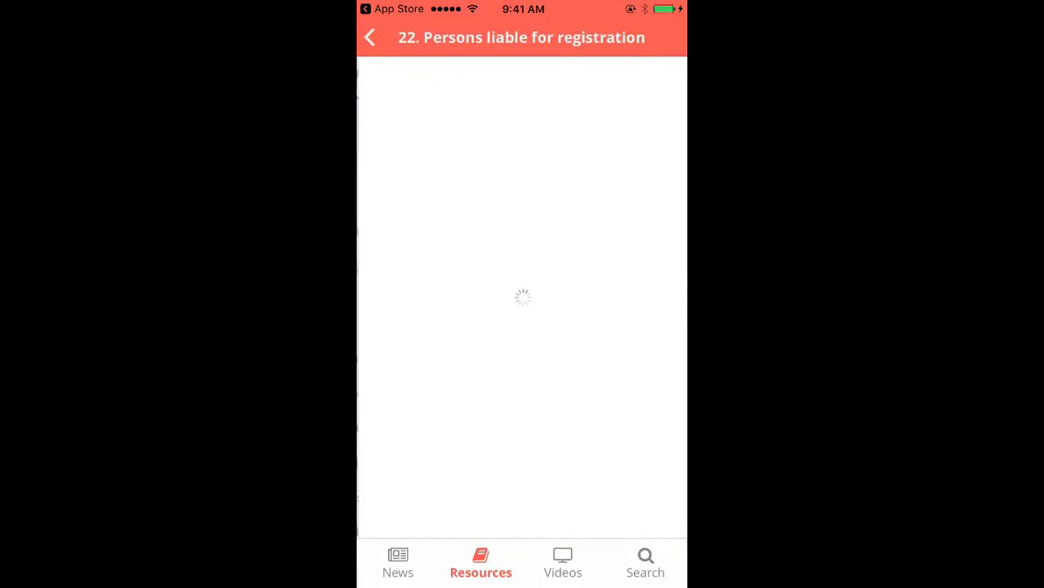
pyautogui.click(369, 37)
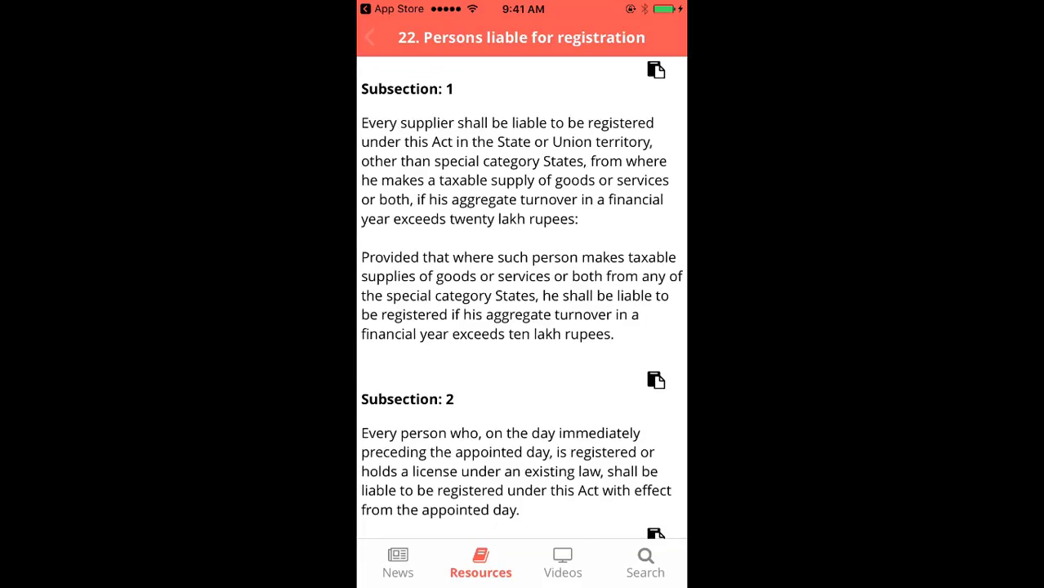
pyautogui.click(370, 38)
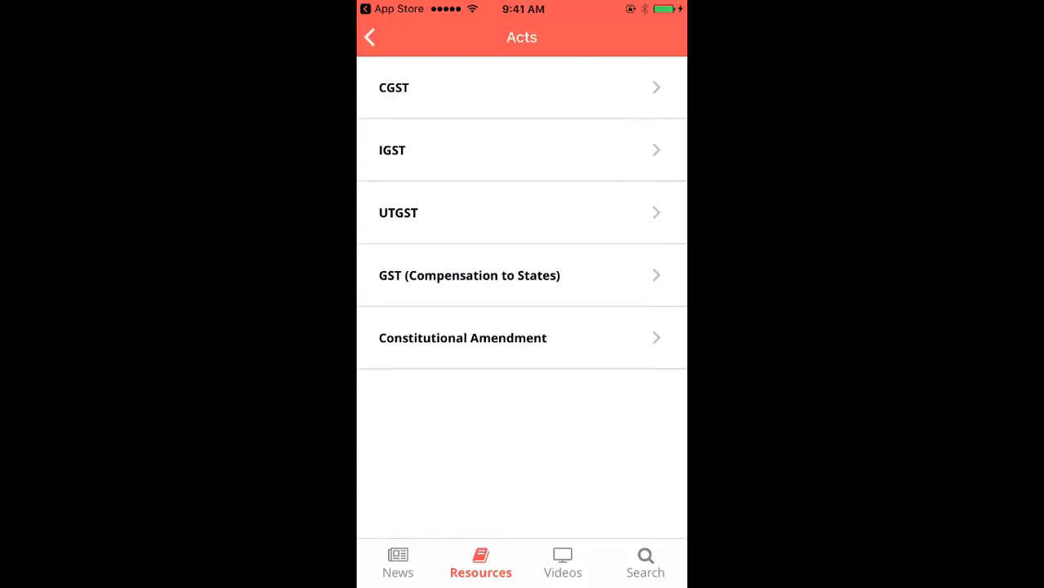
pyautogui.click(370, 38)
# Step: Browse the CGST Rules 2017 and Integrated Tax notification 6/2017
pyautogui.click(494, 213)
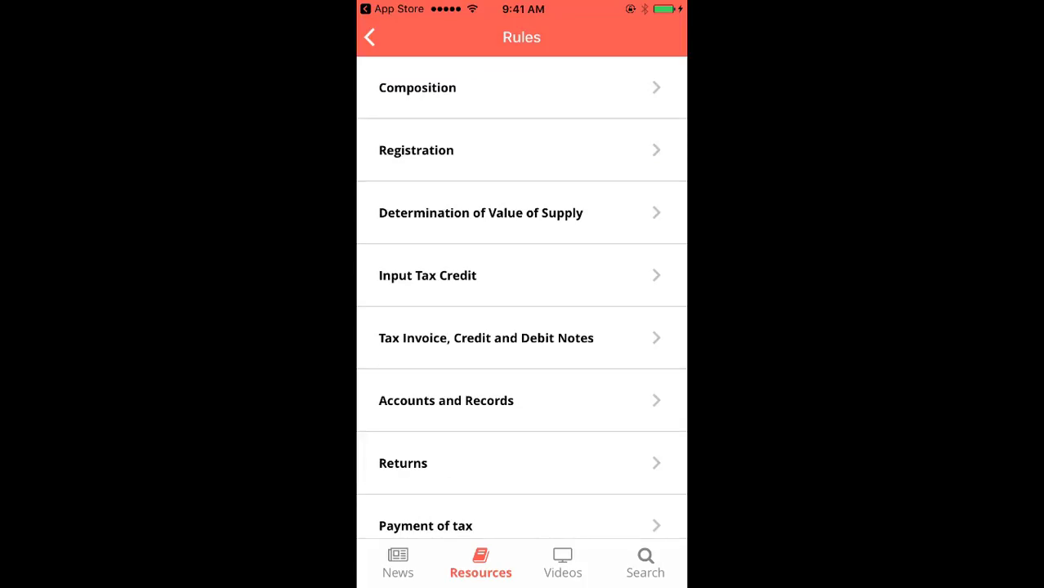
pyautogui.click(369, 38)
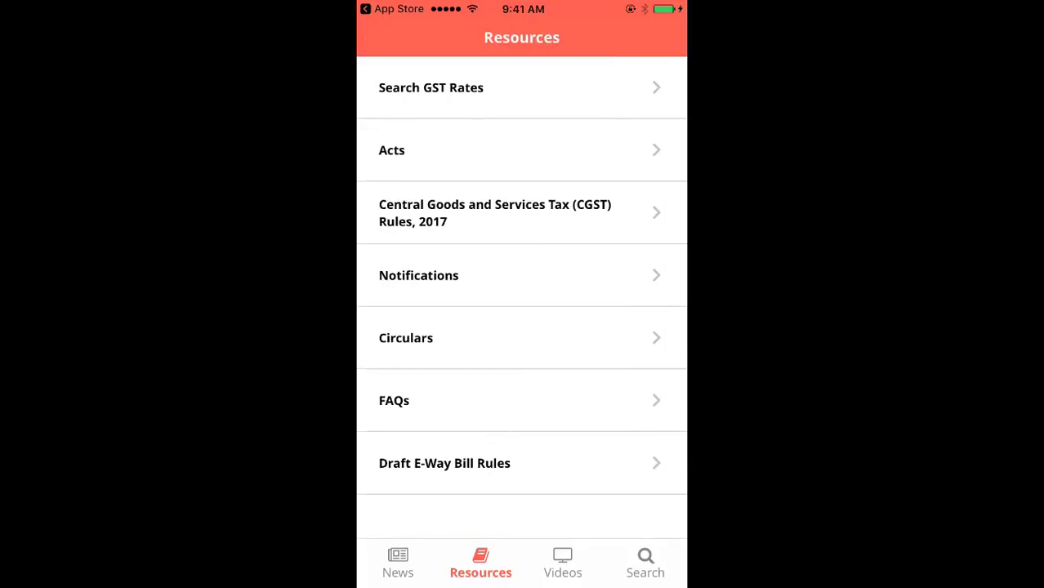
pyautogui.click(419, 275)
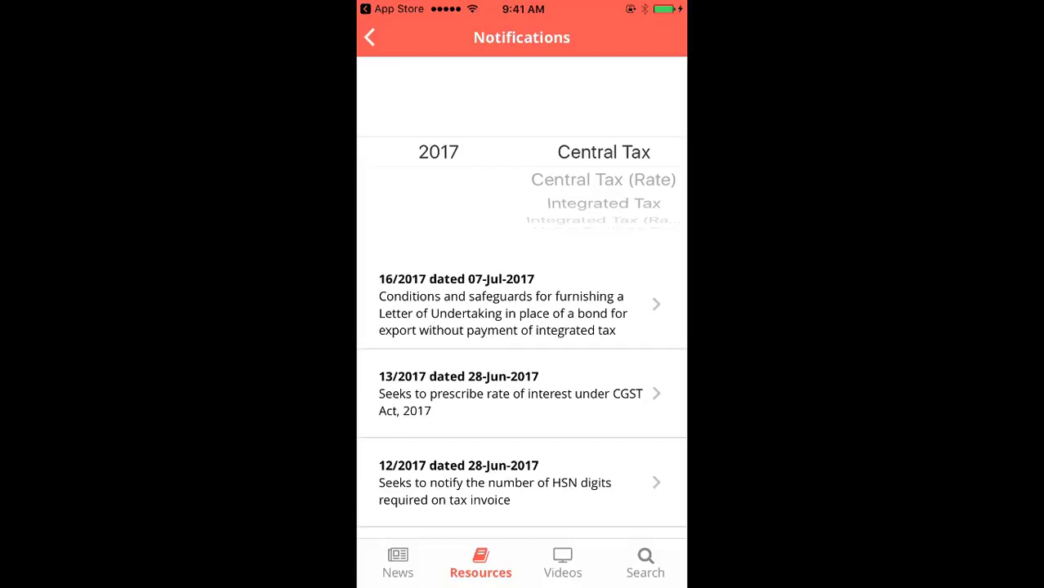
pyautogui.moveTo(603, 202); pyautogui.dragTo(603, 152)
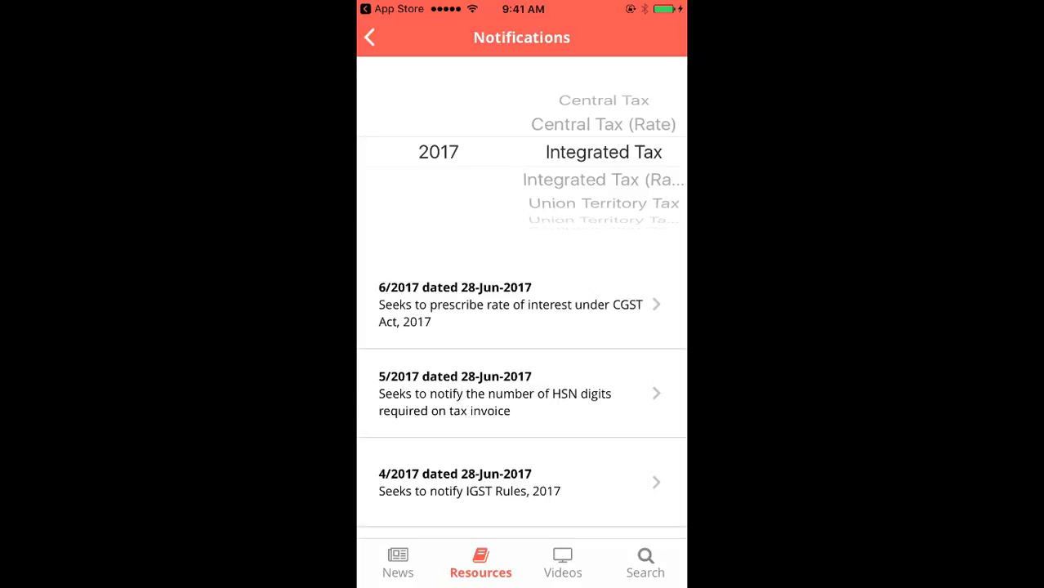
pyautogui.click(510, 305)
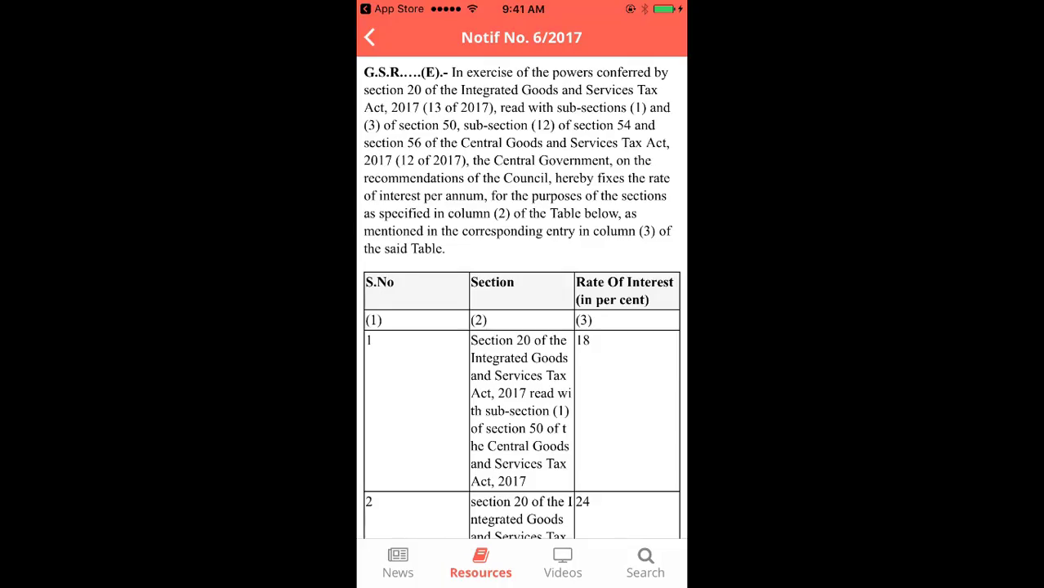
pyautogui.click(369, 36)
pyautogui.click(368, 36)
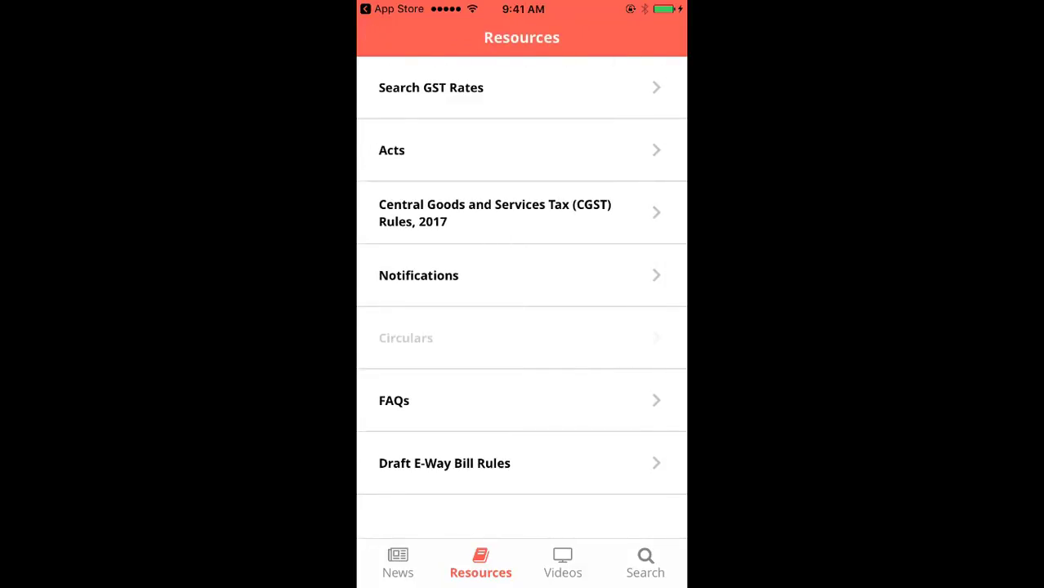
# Step: Glance at the Circulars, then switch to the All Videos list
pyautogui.click(406, 337)
pyautogui.click(370, 36)
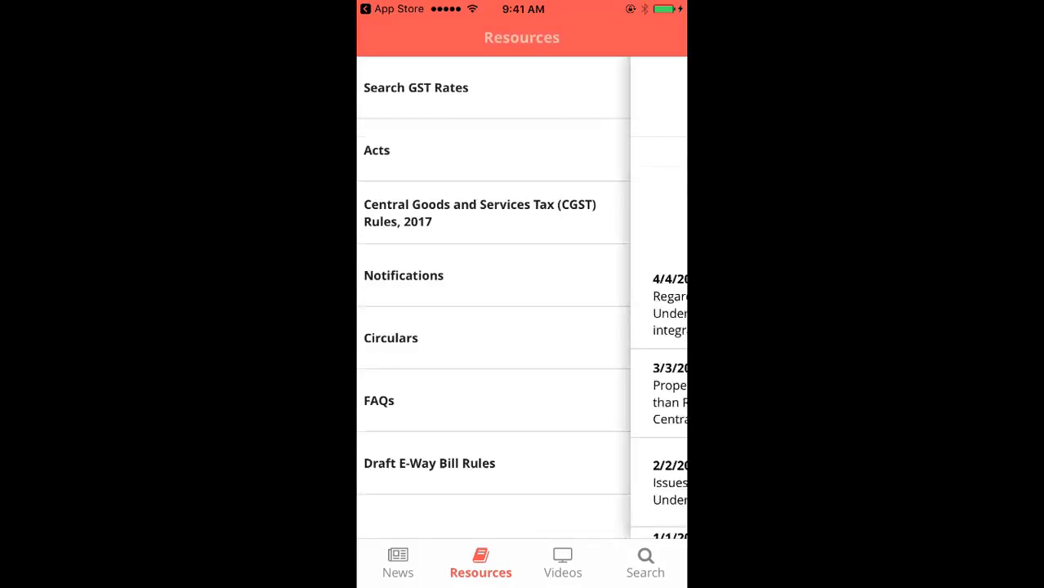
pyautogui.click(562, 562)
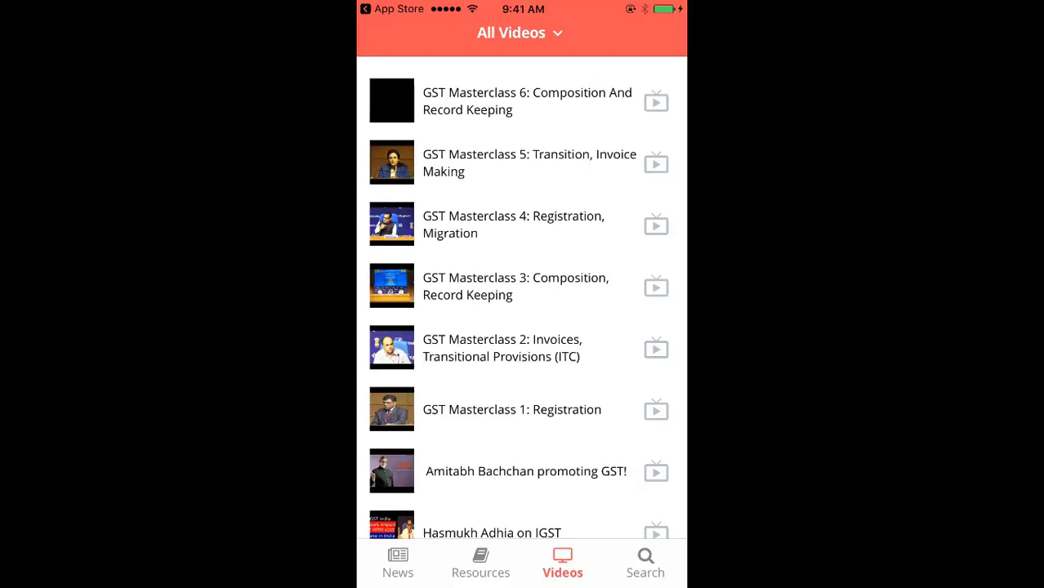
# Step: Play and close the GST Masterclass 3 video, then go to the Search screen
pyautogui.click(515, 286)
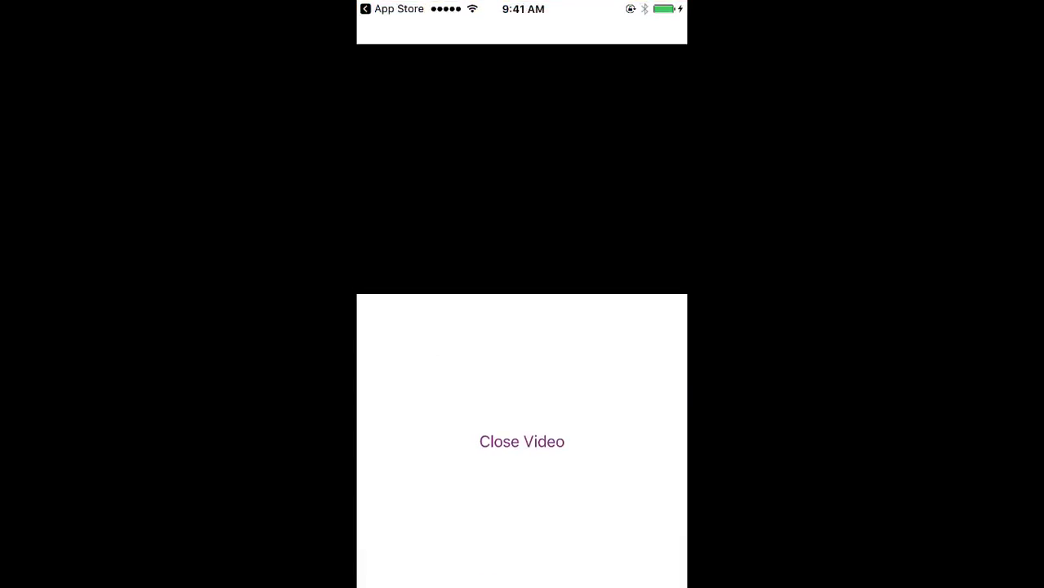
pyautogui.click(521, 441)
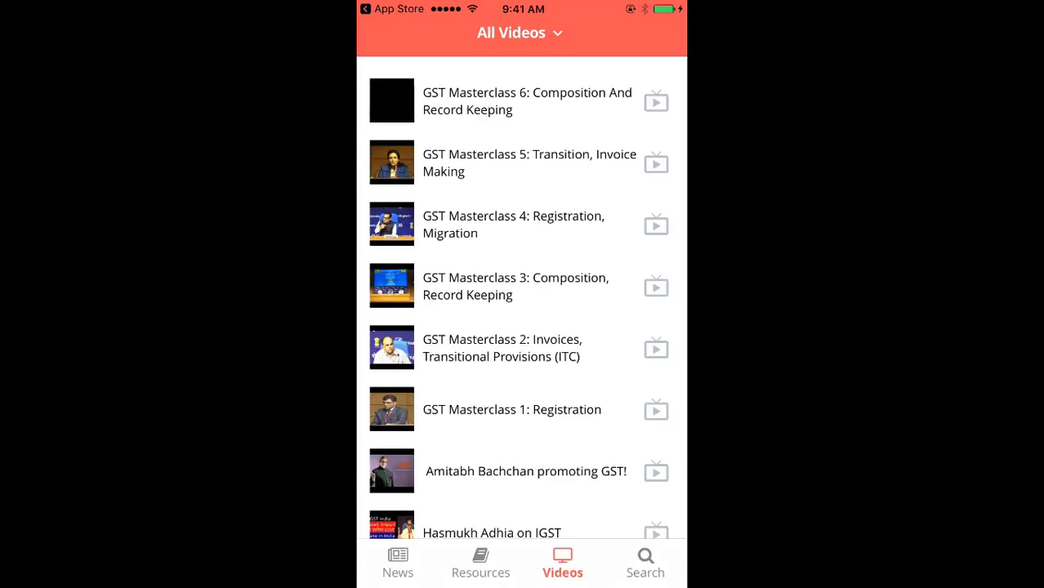
pyautogui.click(645, 564)
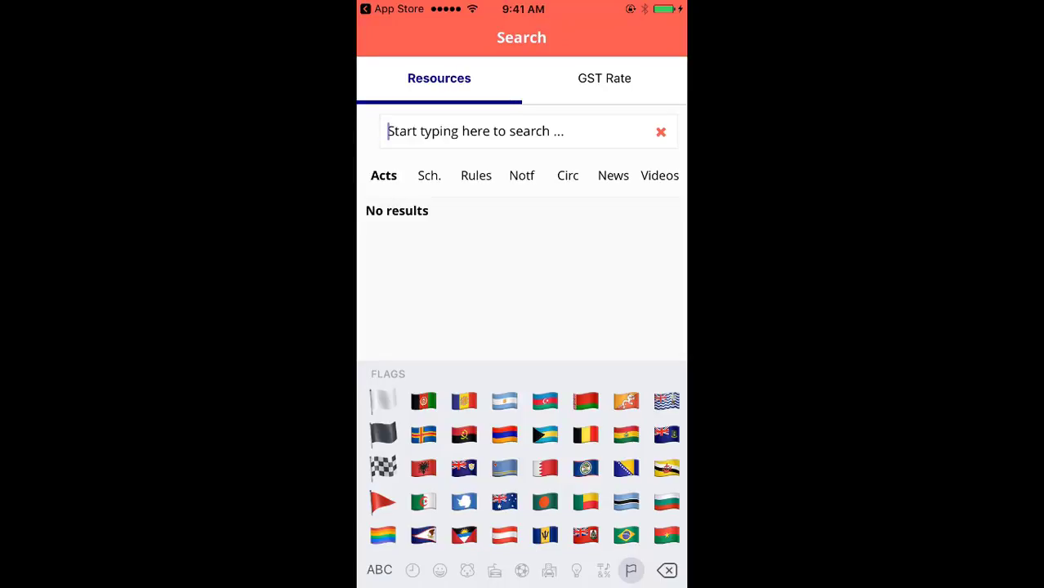
# Step: Search the GST Press resources for 'Register'
pyautogui.click(379, 569)
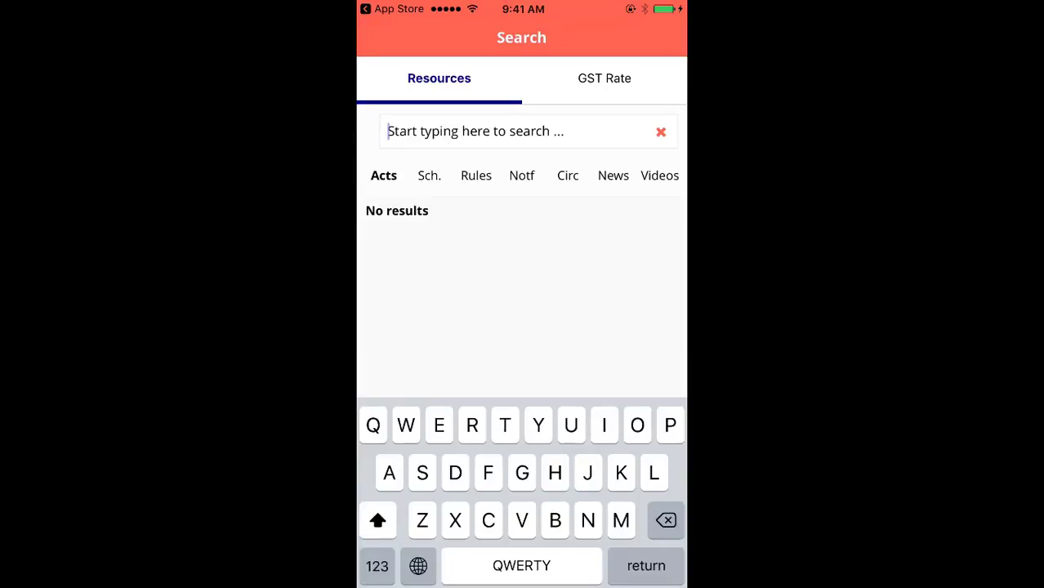
pyautogui.write('Register')
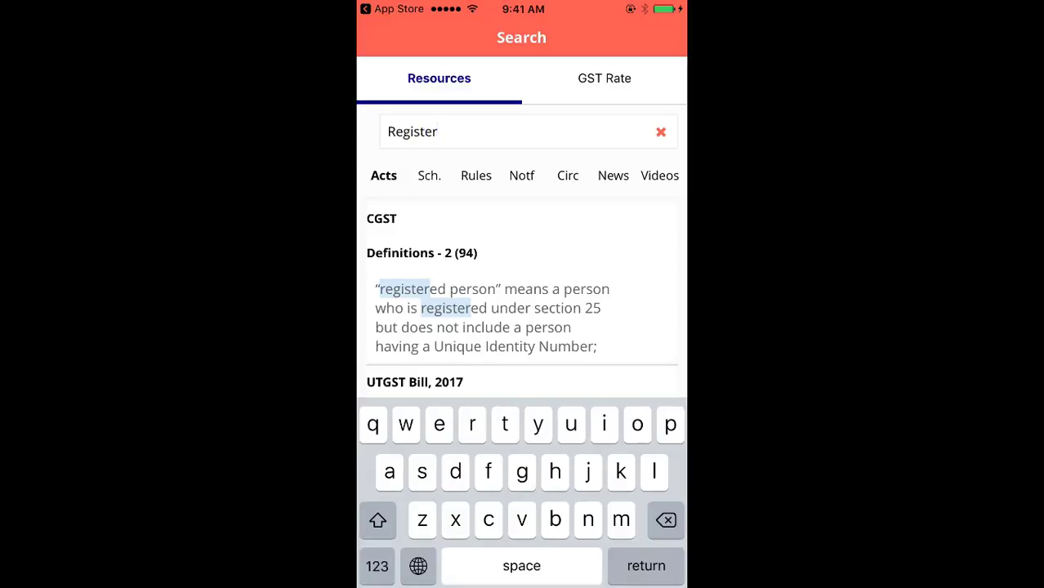
pyautogui.press('Return')
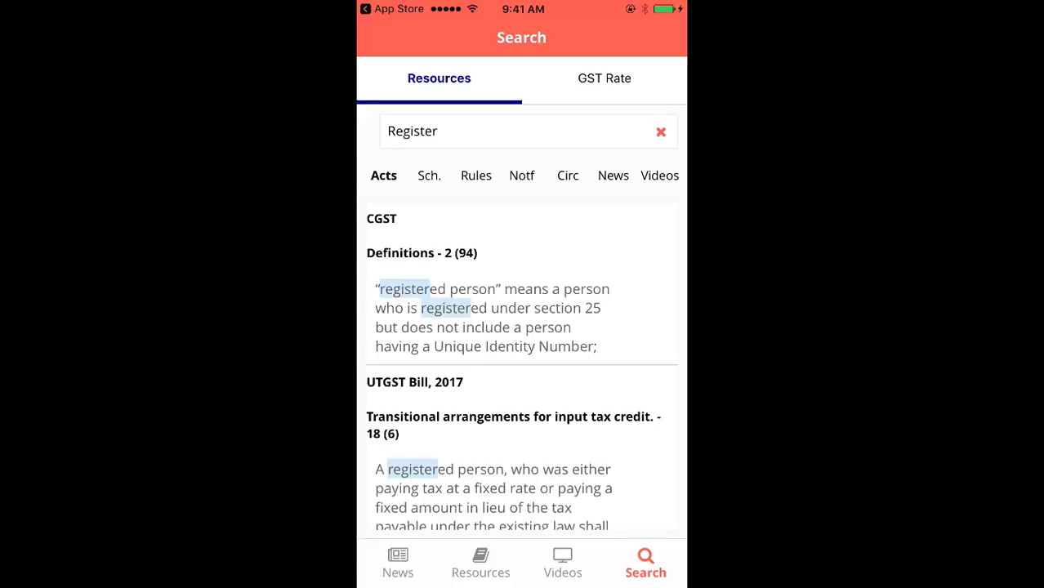
pyautogui.scroll(-2, 521, 366)
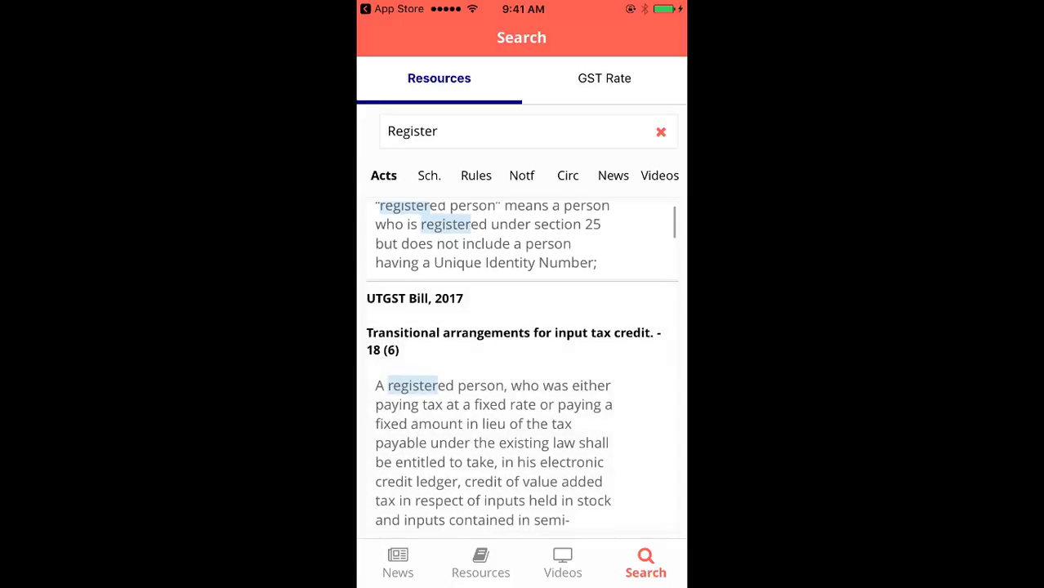
pyautogui.scroll(2, 521, 365)
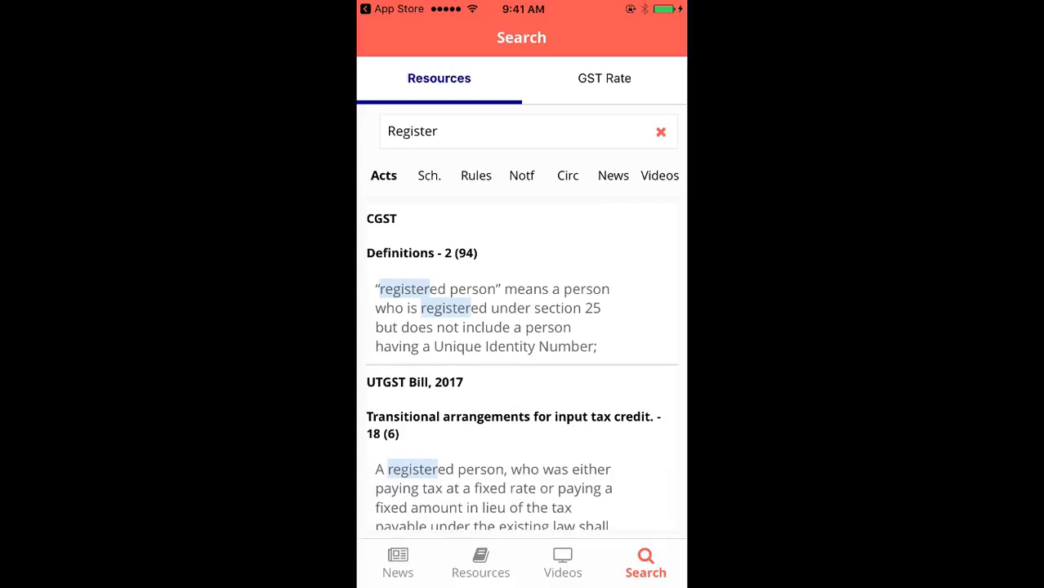
# Step: Review Register matches in Schedules, Rules, Notifications, Circulars, News and Videos, then clear the search
pyautogui.moveTo(604, 367); pyautogui.dragTo(384, 368)
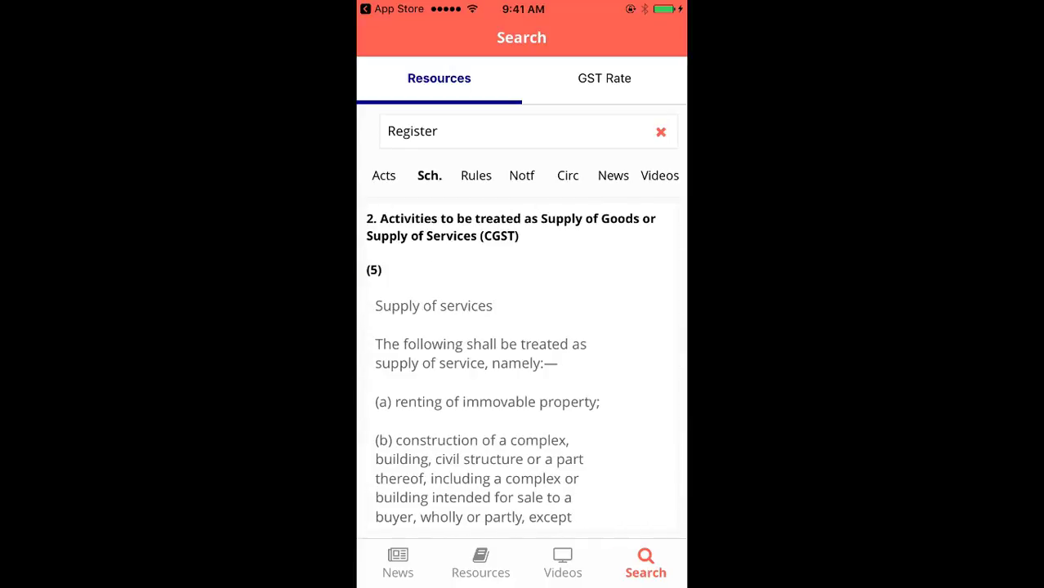
pyautogui.click(476, 175)
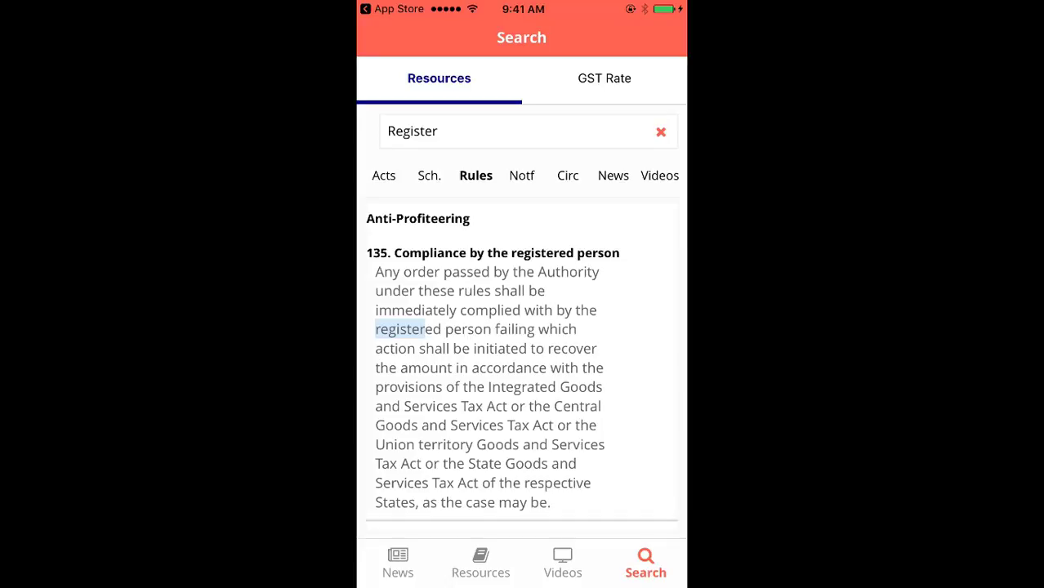
pyautogui.click(522, 174)
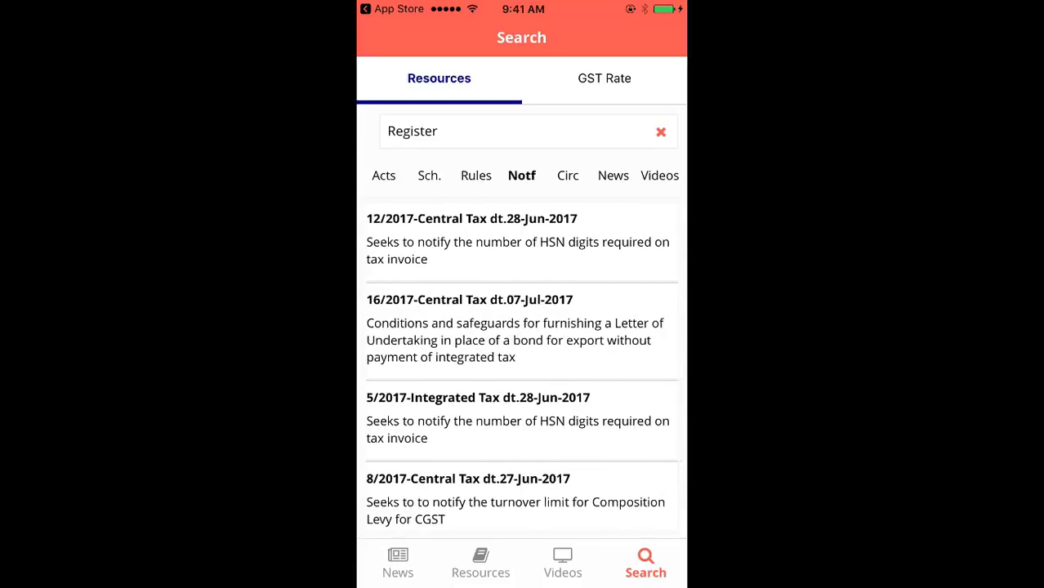
pyautogui.click(568, 175)
pyautogui.click(613, 175)
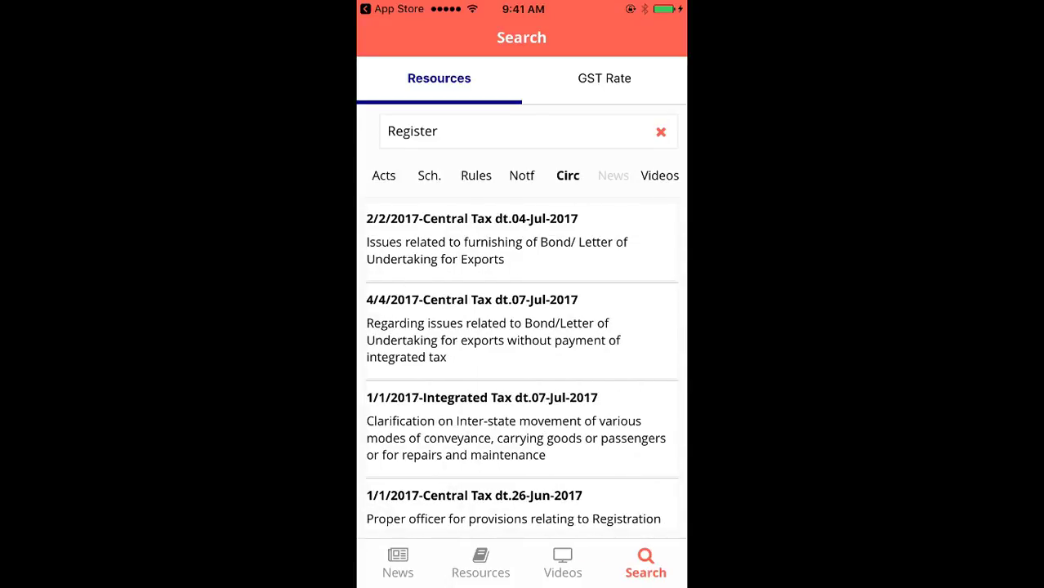
pyautogui.click(659, 175)
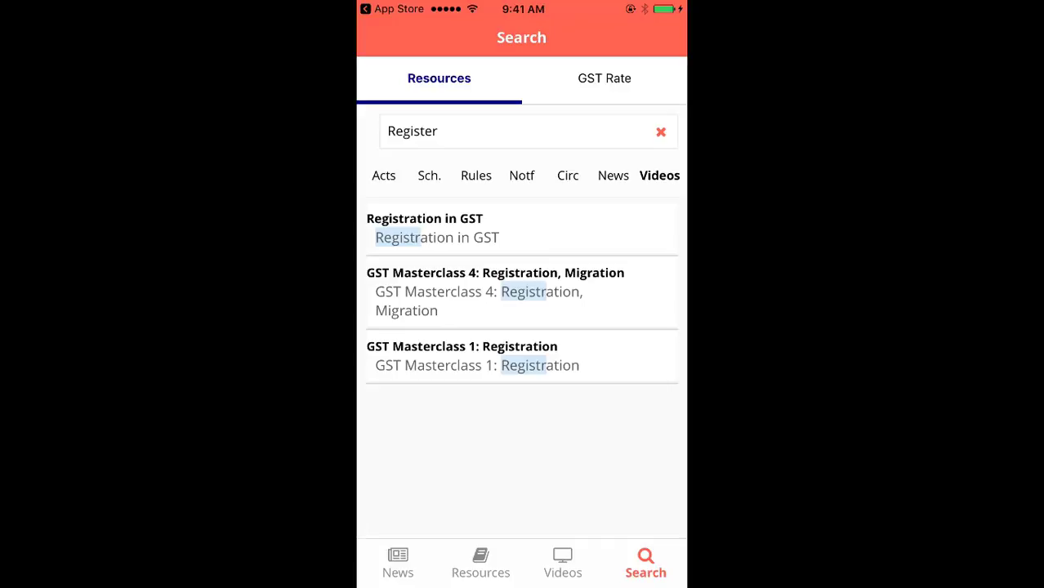
pyautogui.click(521, 174)
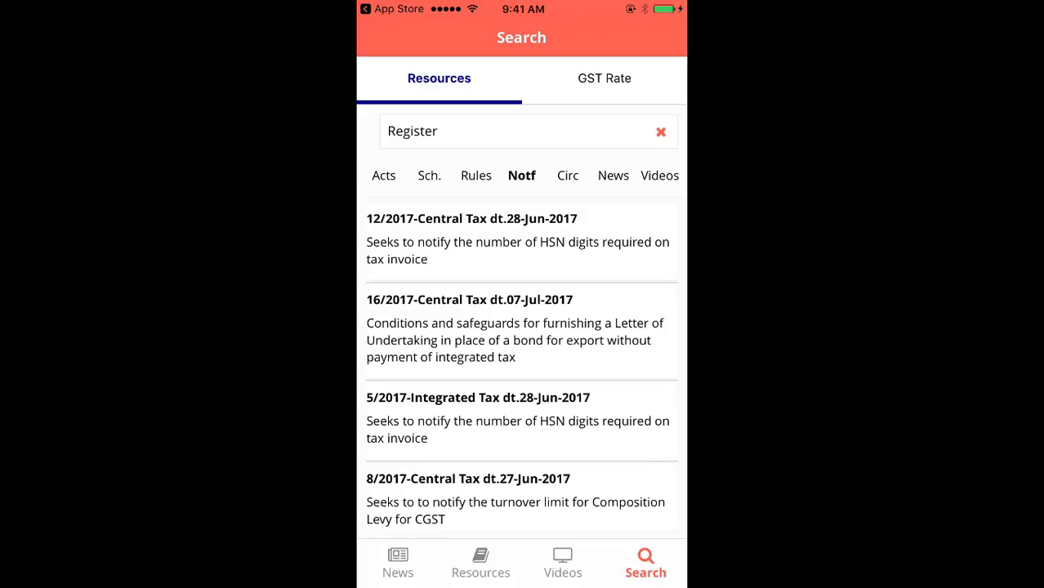
pyautogui.click(660, 131)
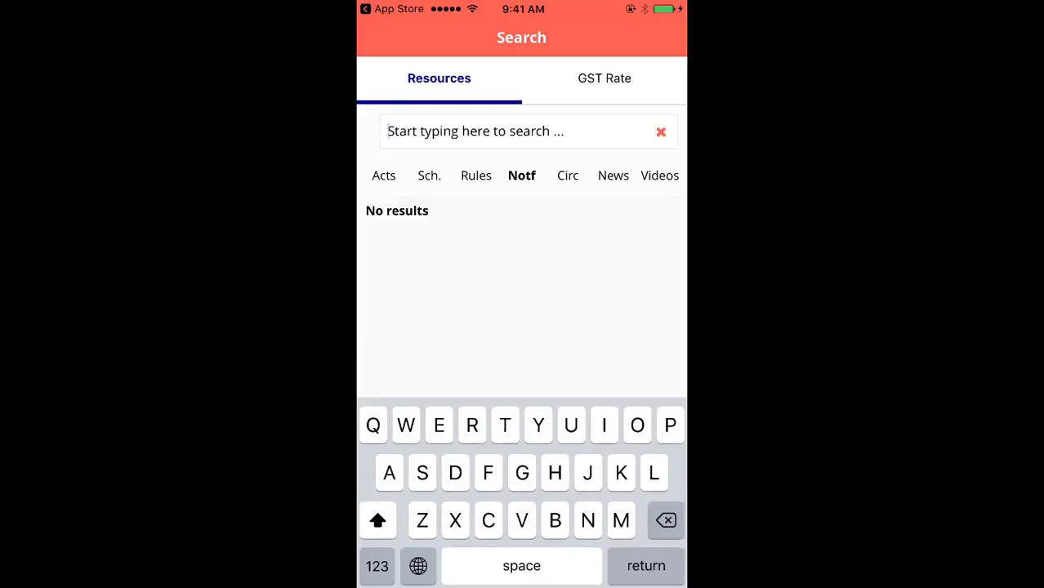
# Step: Search notifications for '6/', open a 6/2017 result and return to the matches
pyautogui.click(377, 566)
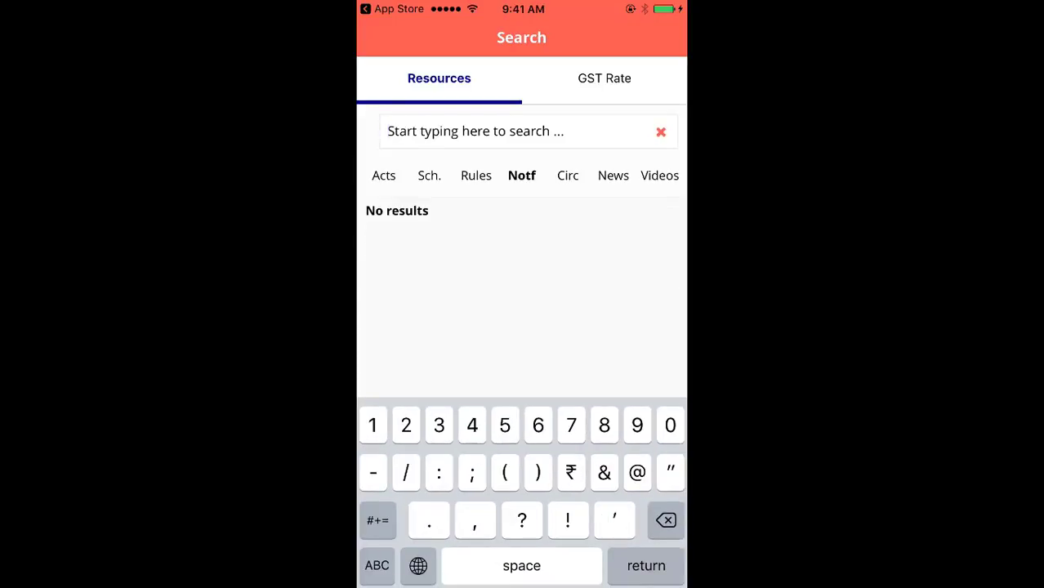
pyautogui.write('6')
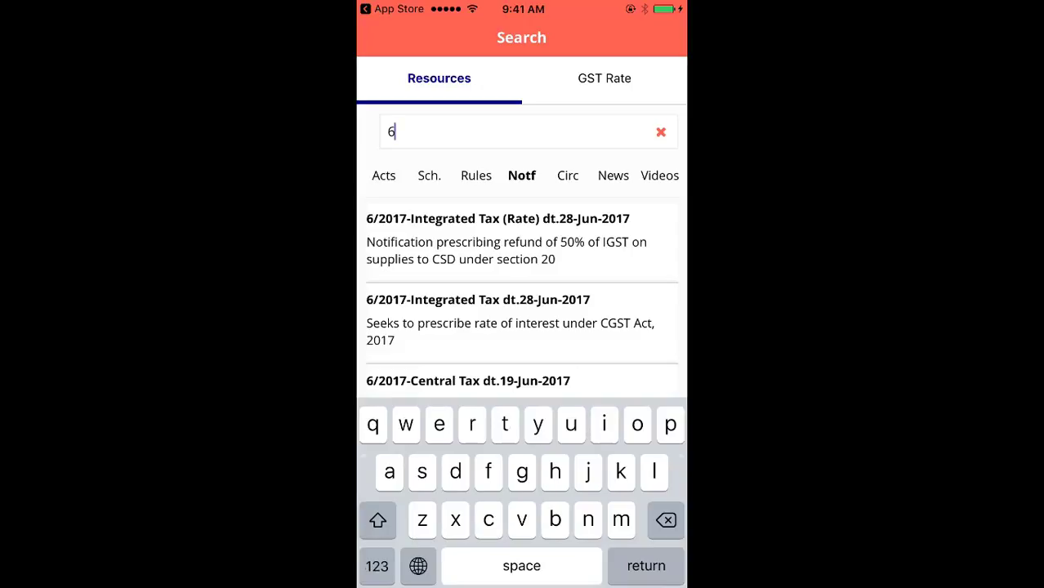
pyautogui.click(377, 565)
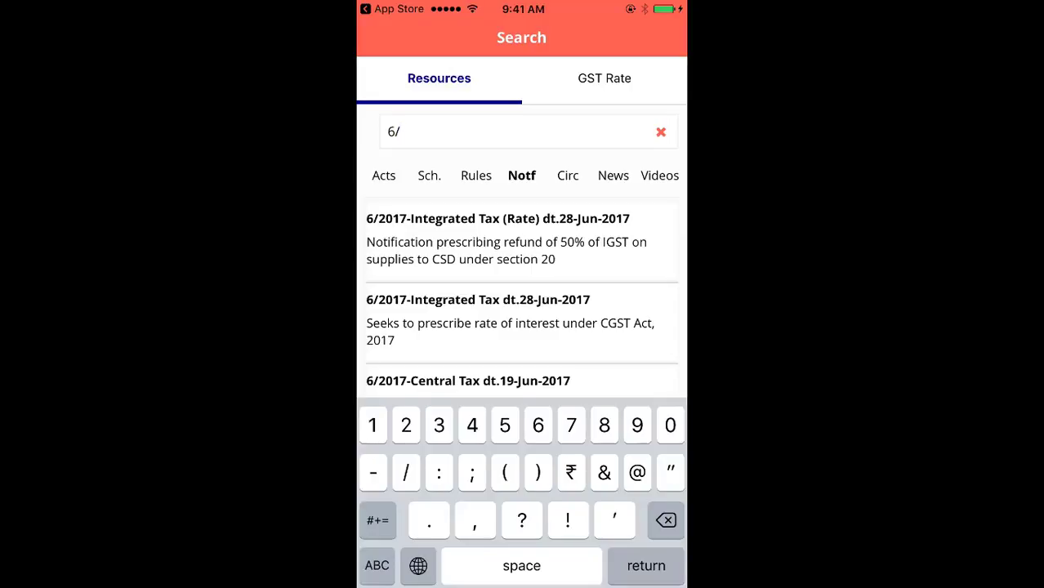
pyautogui.press('Return')
pyautogui.click(498, 218)
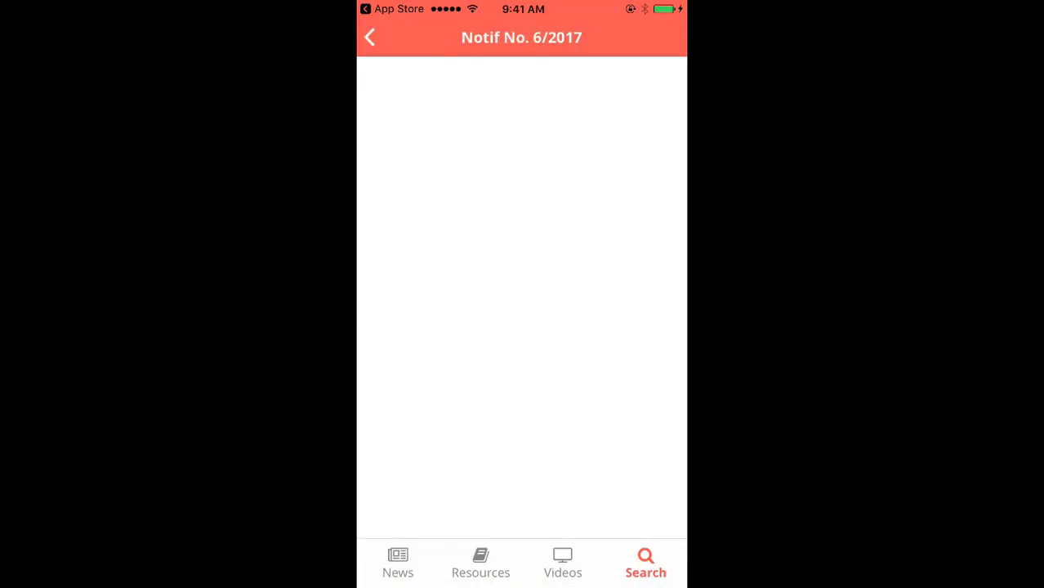
pyautogui.click(369, 36)
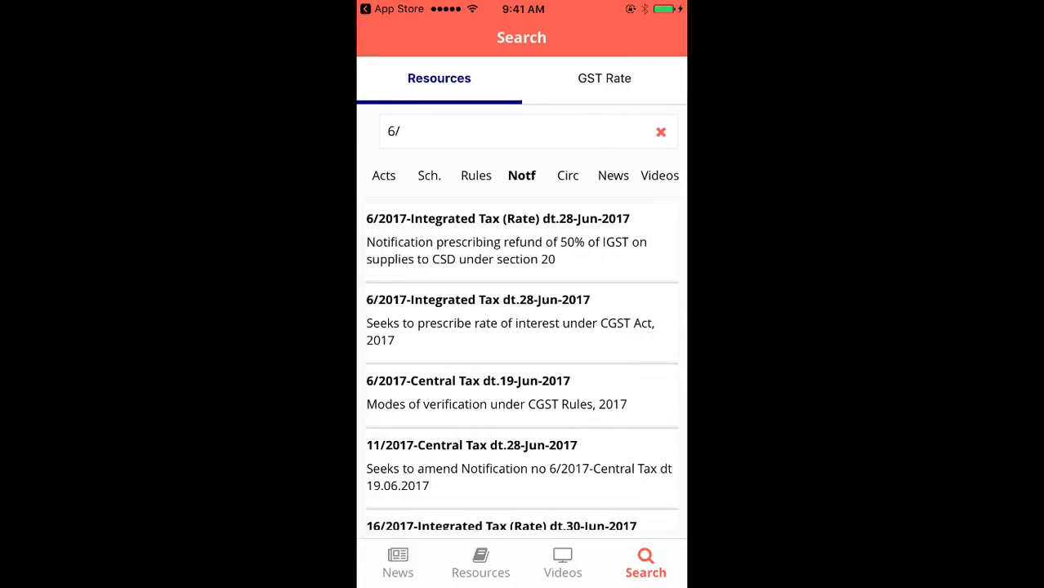
pyautogui.moveTo(605, 327); pyautogui.dragTo(442, 327)
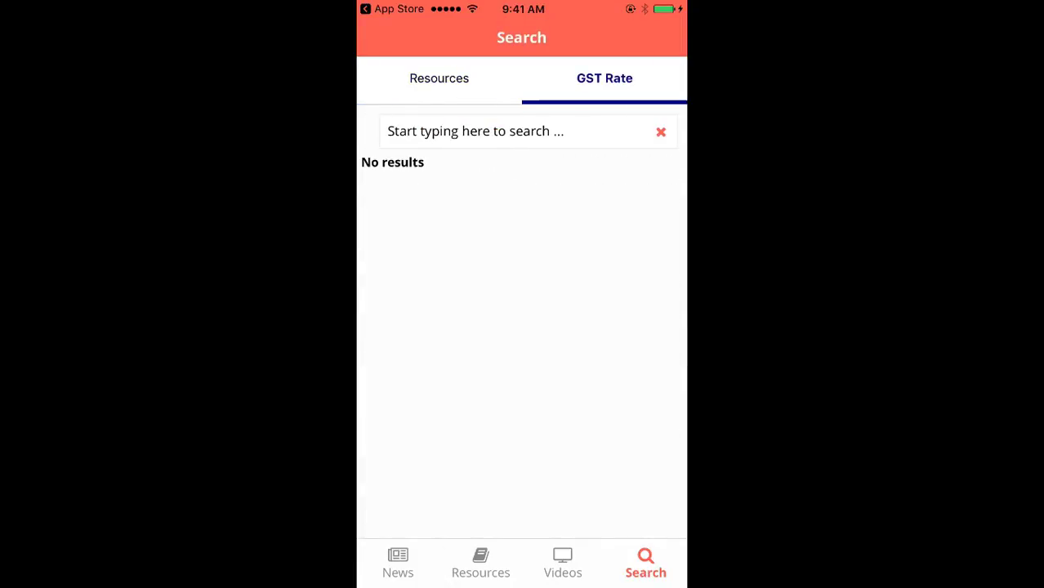
# Step: Look up the GST rates for Yarn
pyautogui.click(475, 131)
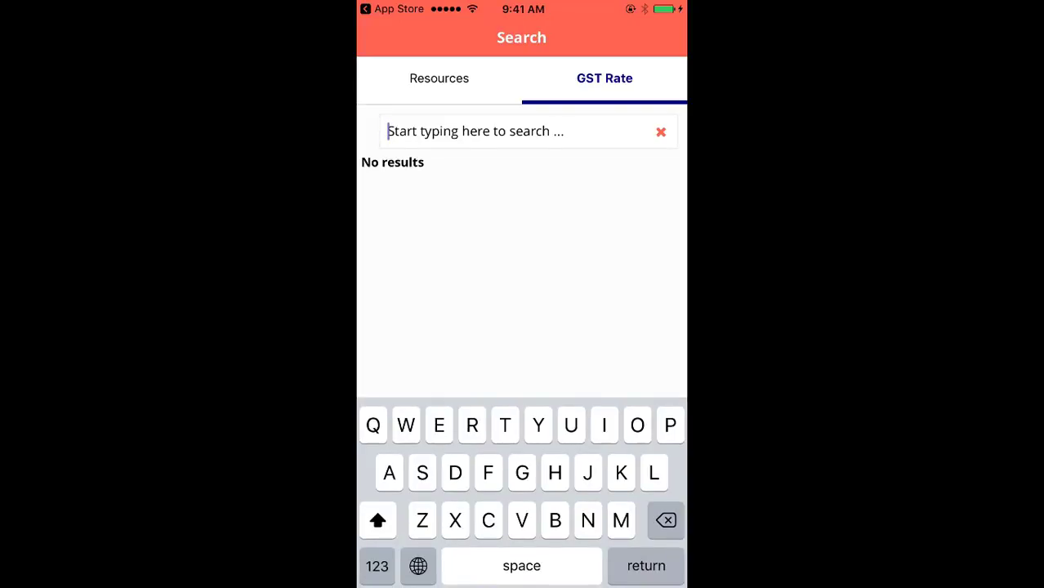
pyautogui.write('C')
pyautogui.press('BackSpace')
pyautogui.write('Yarn')
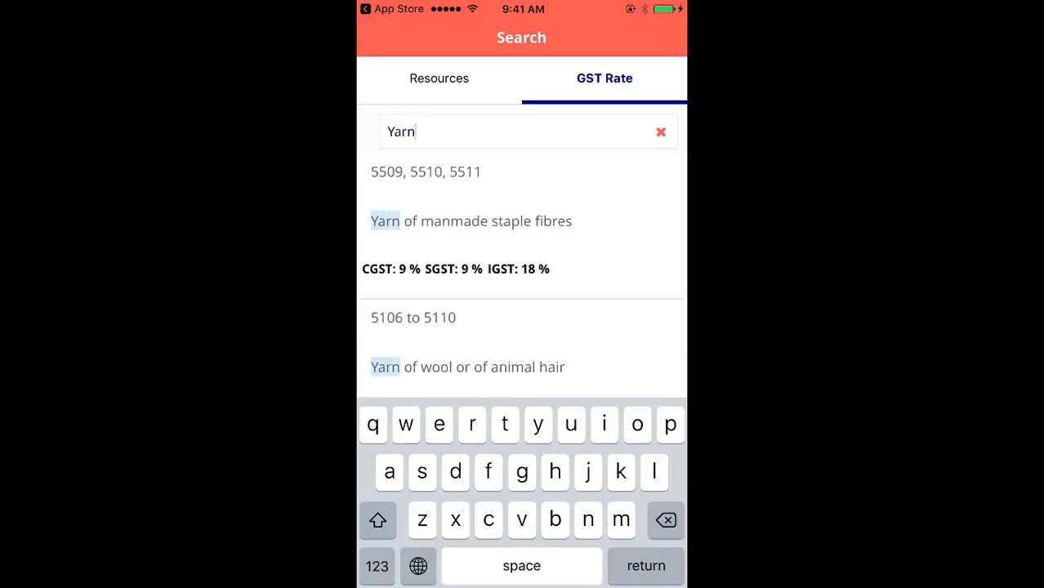
pyautogui.press('Return')
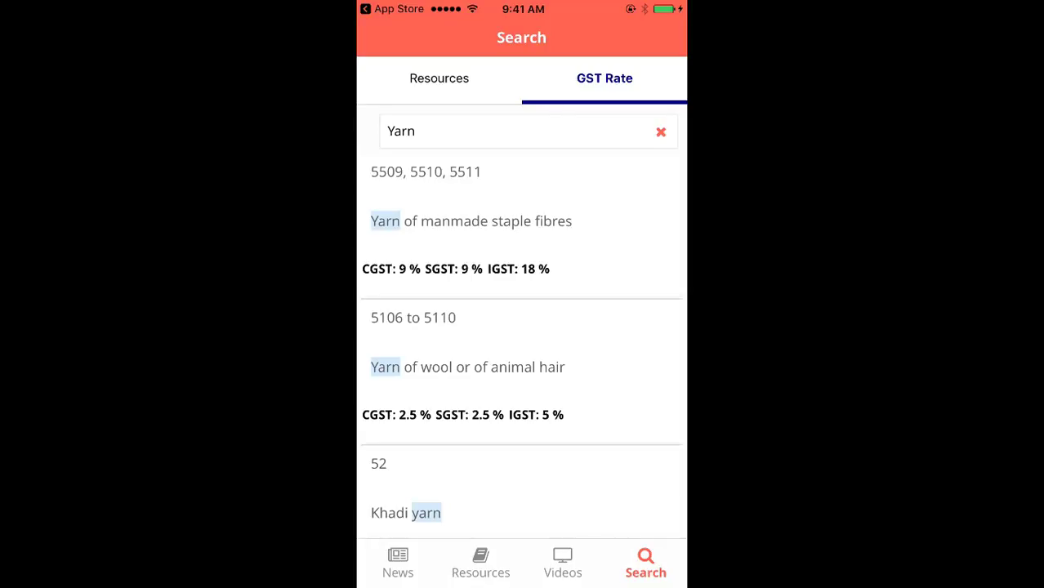
pyautogui.click(415, 132)
pyautogui.press('Return')
pyautogui.click(416, 131)
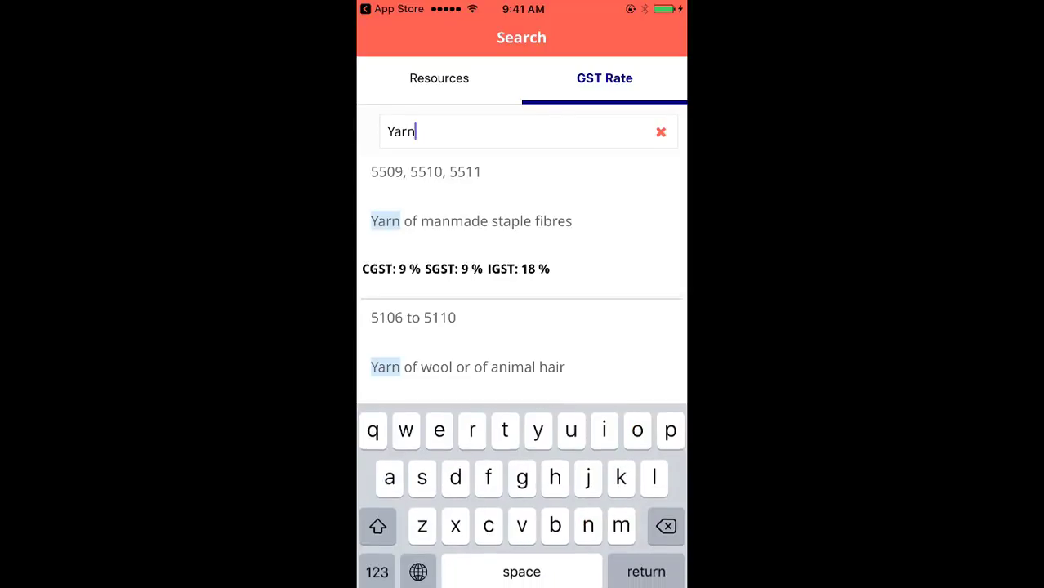
pyautogui.press('Return')
# Step: Clear the search and look up the GST rates for Pizza
pyautogui.click(661, 132)
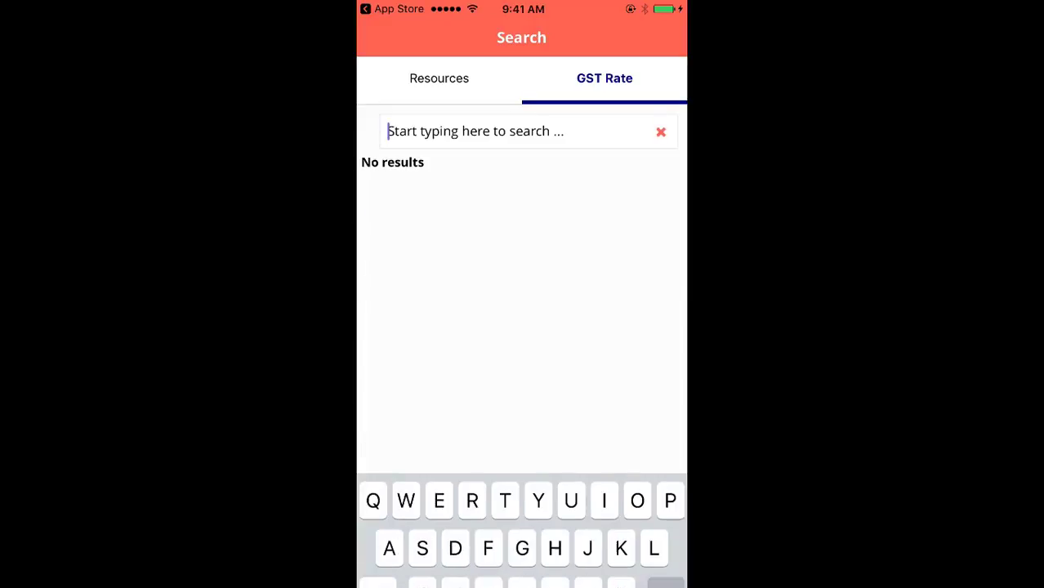
pyautogui.write('Pizz')
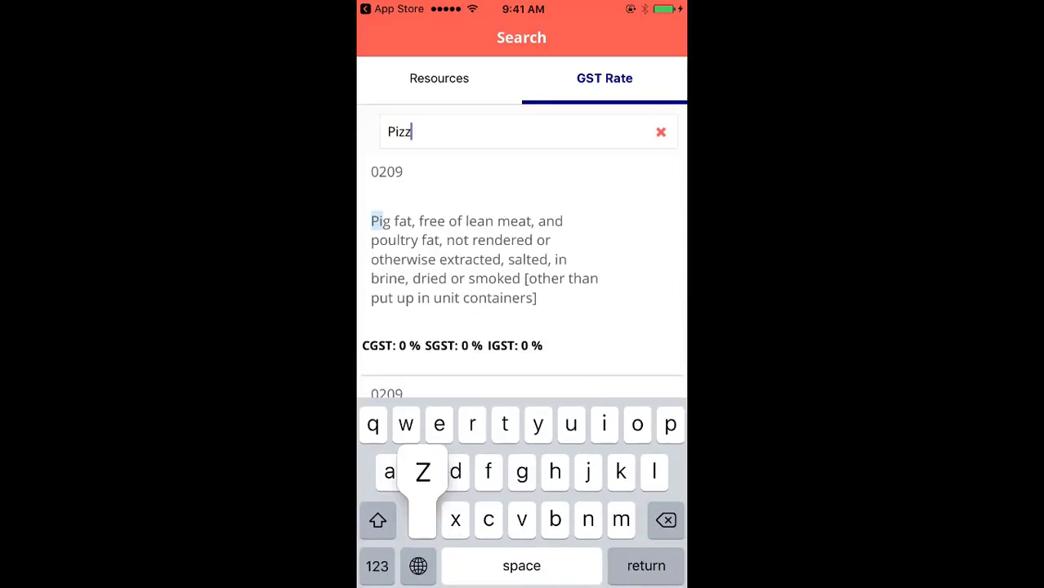
pyautogui.write('a')
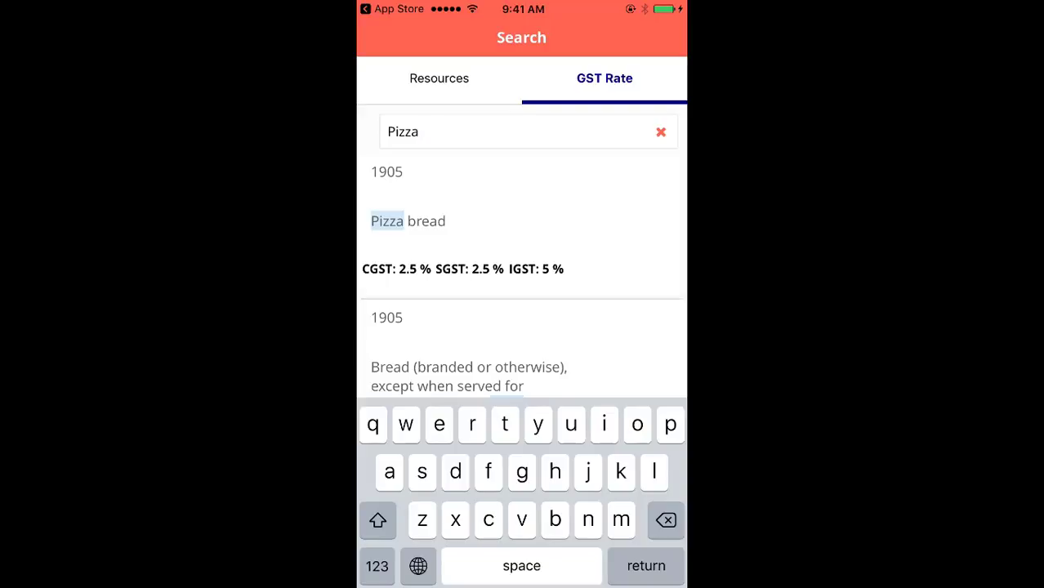
pyautogui.press('Return')
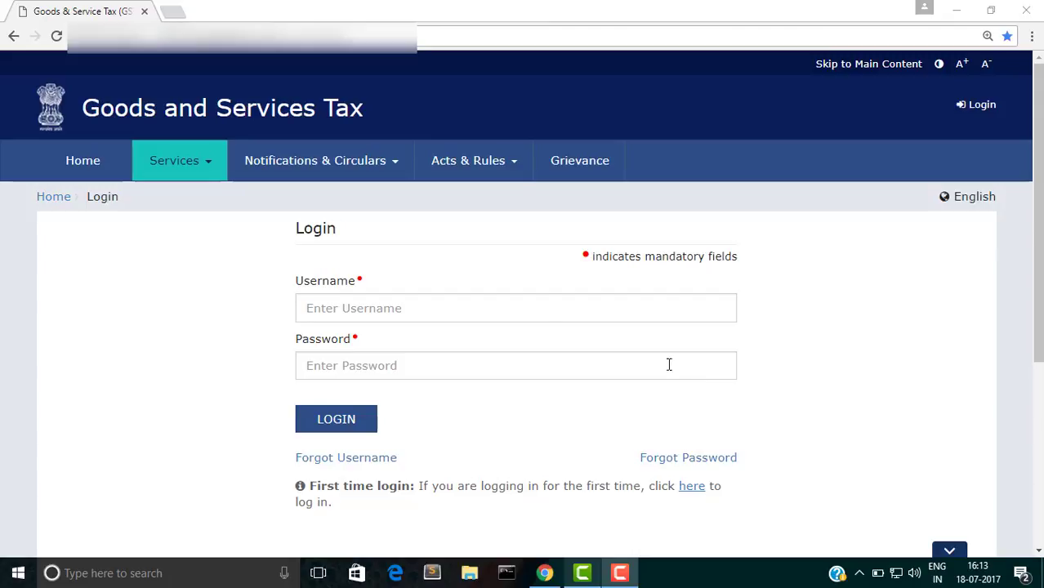
# Step: Go to Services > Registration > New Registration and scroll down the form
pyautogui.click(216, 168)
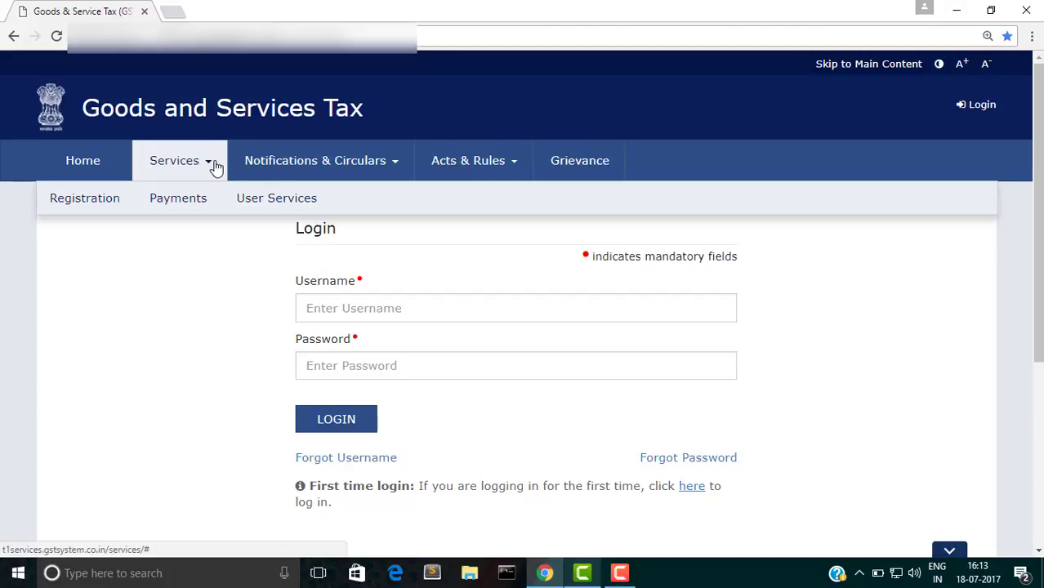
pyautogui.moveTo(92, 212)
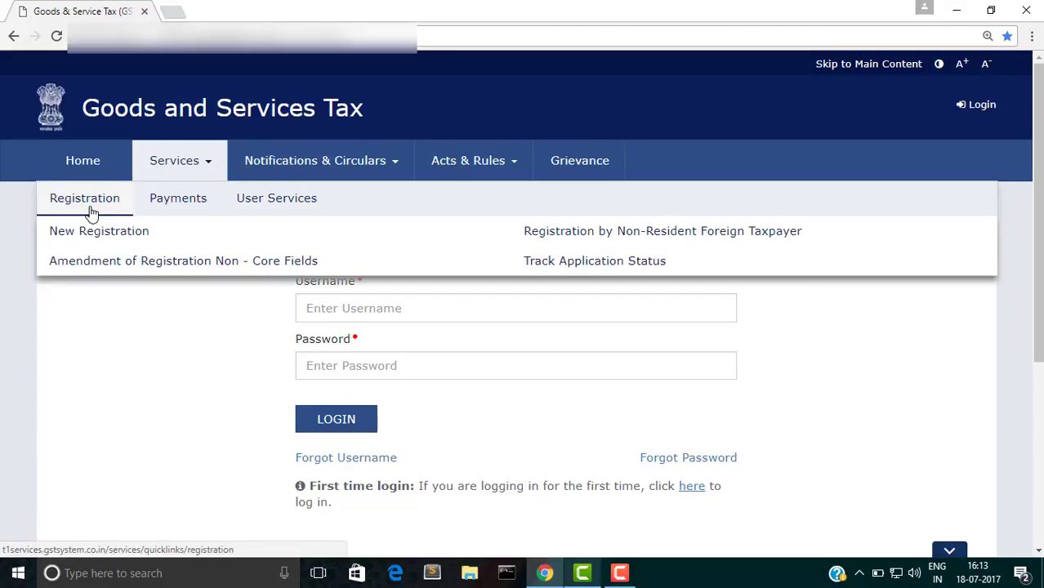
pyautogui.click(92, 232)
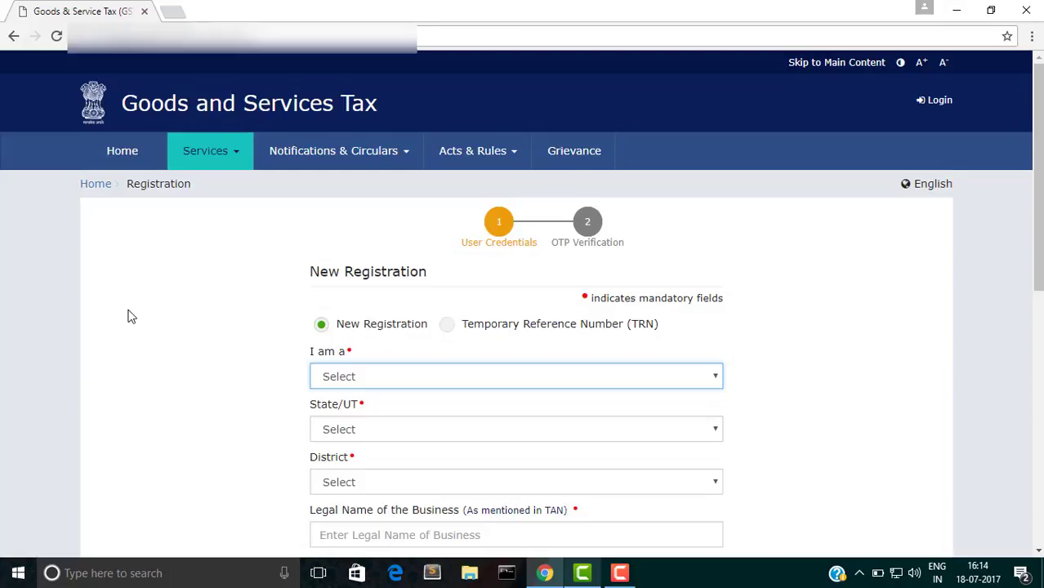
pyautogui.scroll(-3, 129, 316)
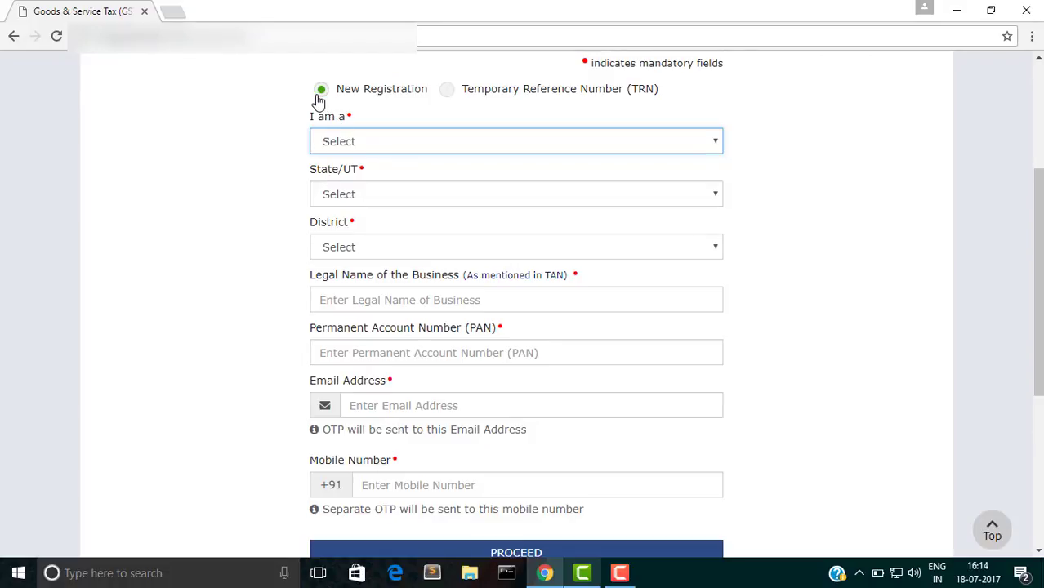
# Step: Register as Taxpayer in Delhi, Central Delhi district, with legal name 'GST Training'
pyautogui.click(357, 141)
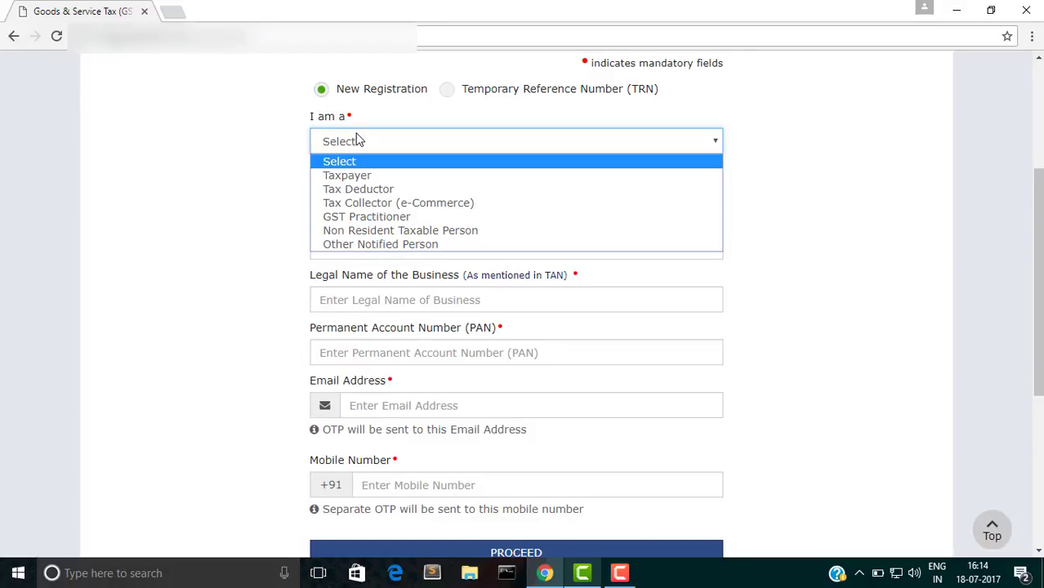
pyautogui.click(364, 178)
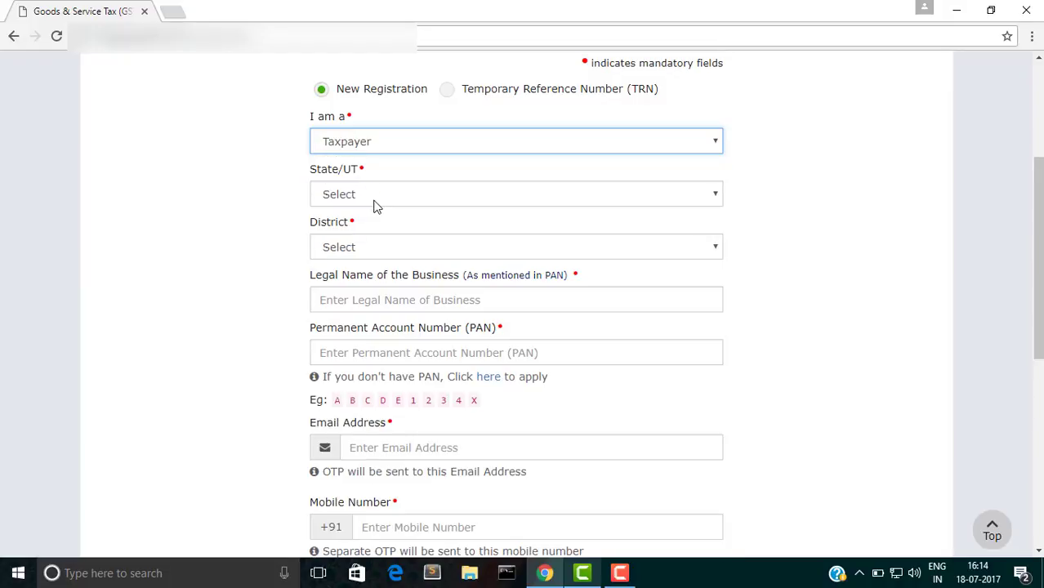
pyautogui.click(372, 200)
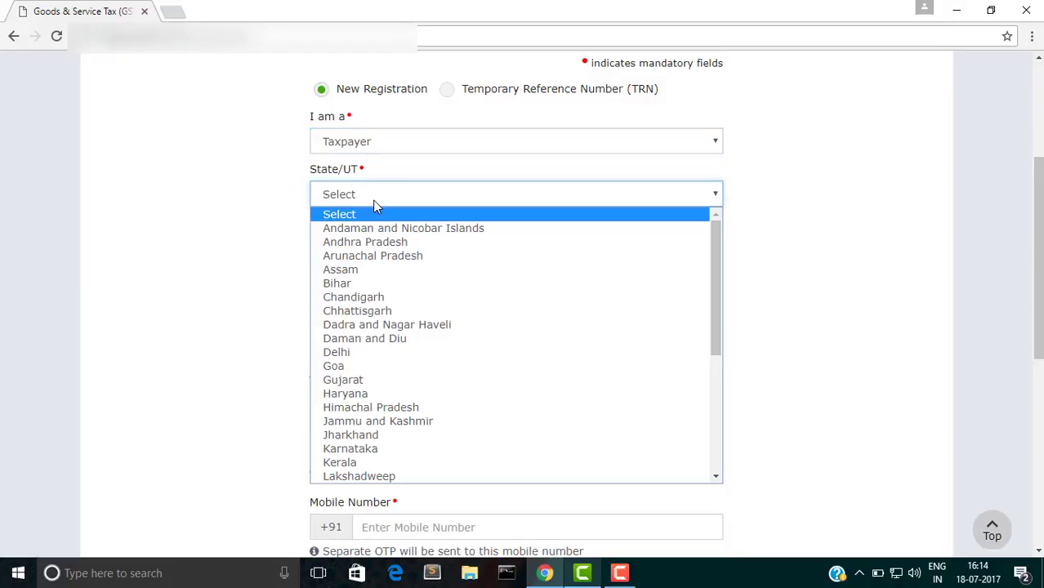
pyautogui.click(362, 352)
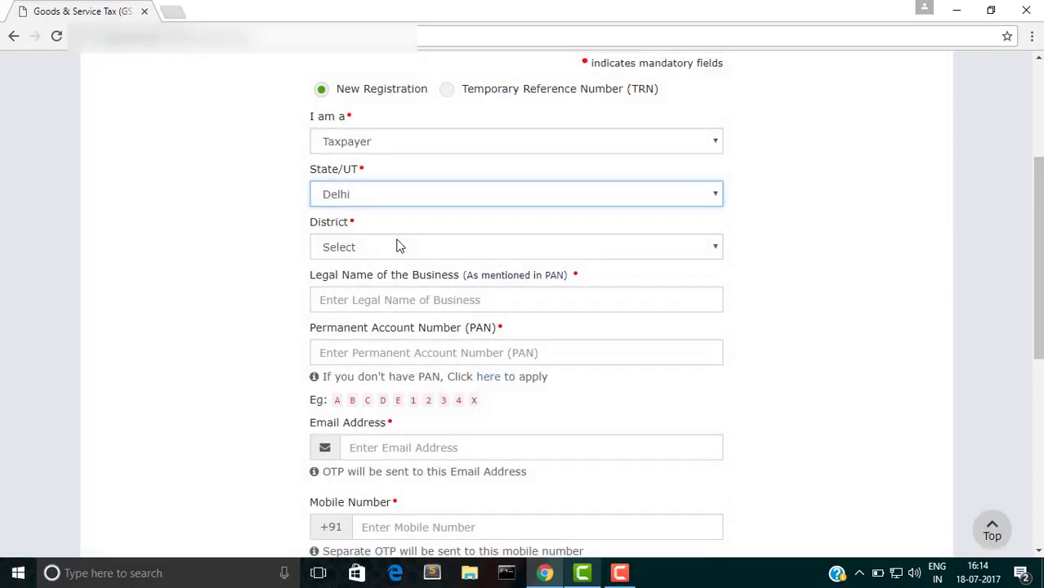
pyautogui.click(399, 247)
pyautogui.click(396, 285)
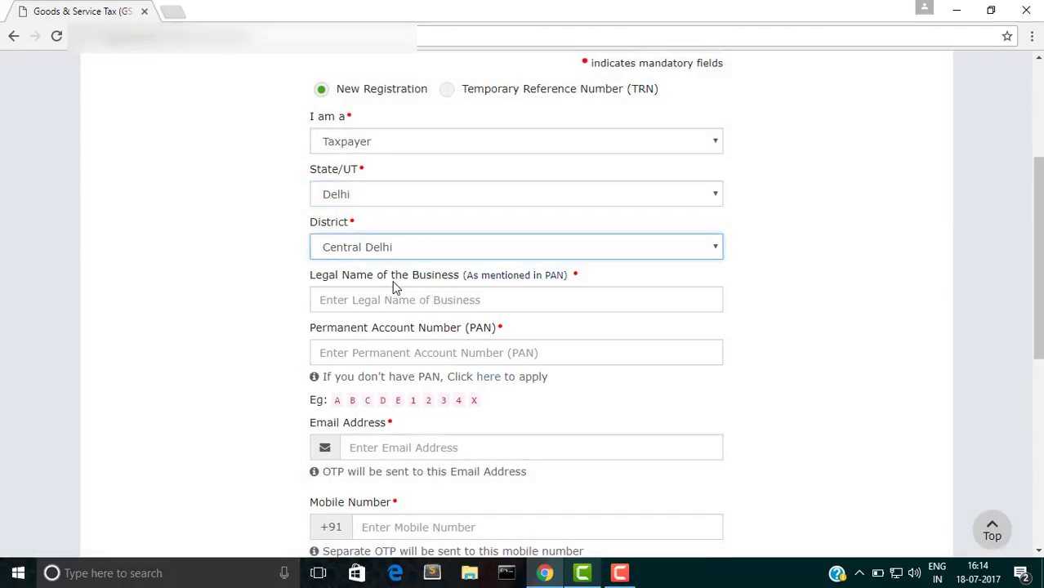
pyautogui.click(392, 302)
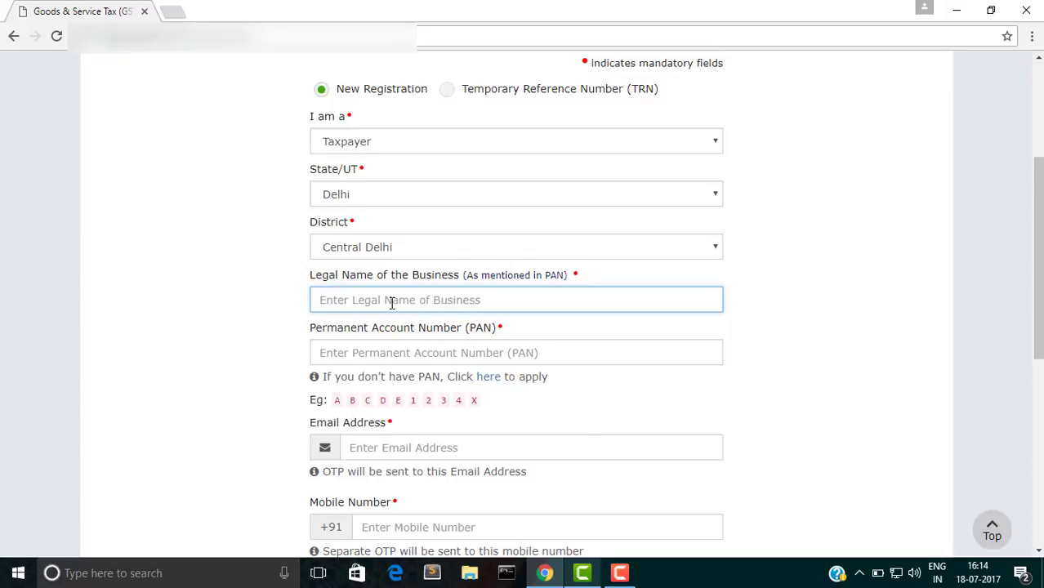
pyautogui.write('GST Training')
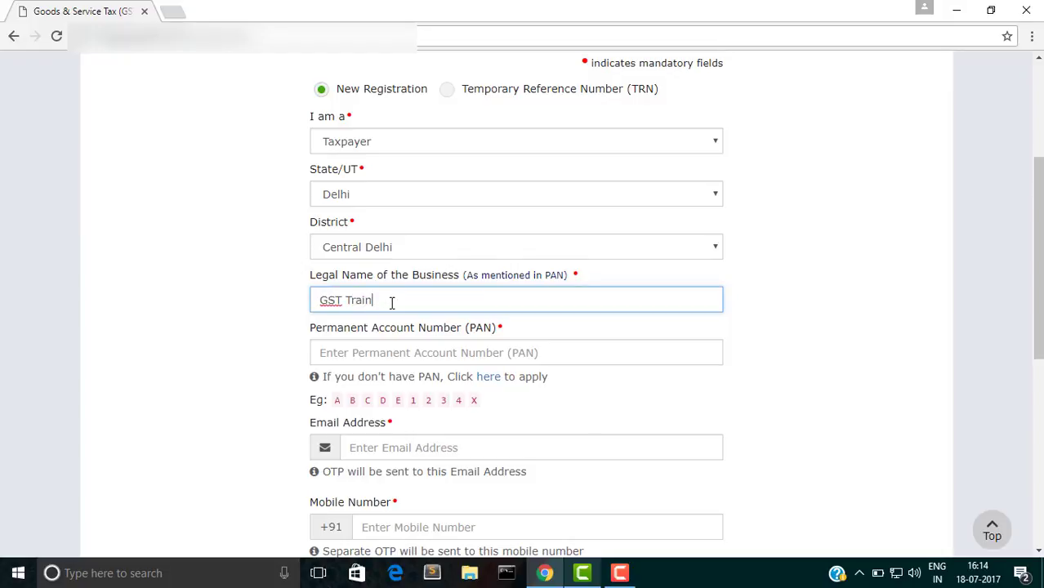
# Step: Enter the business PAN, the applicant's e-mail address and mobile number
pyautogui.click(365, 356)
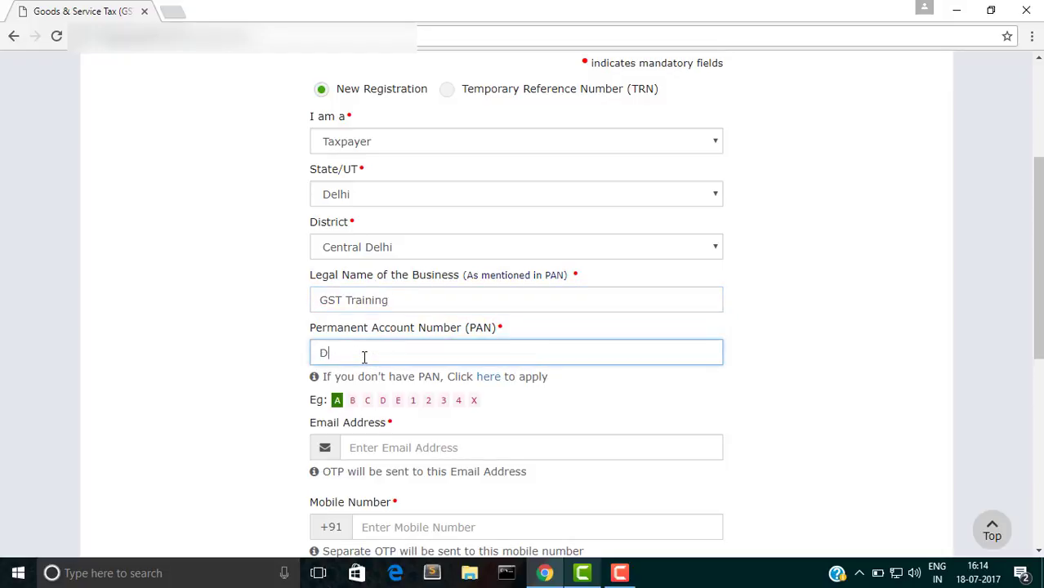
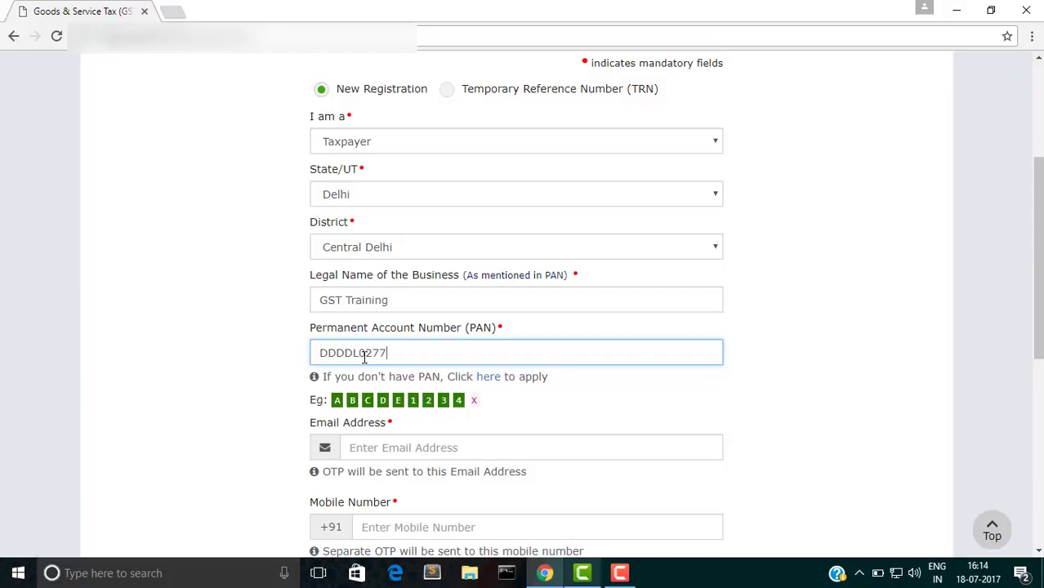
pyautogui.click(381, 447)
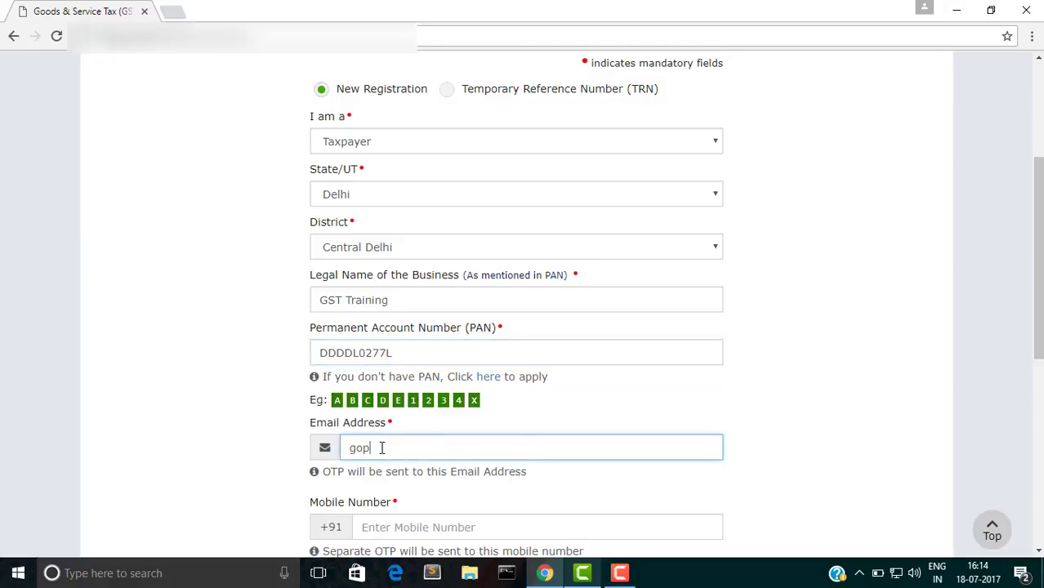
pyautogui.press('Tab')
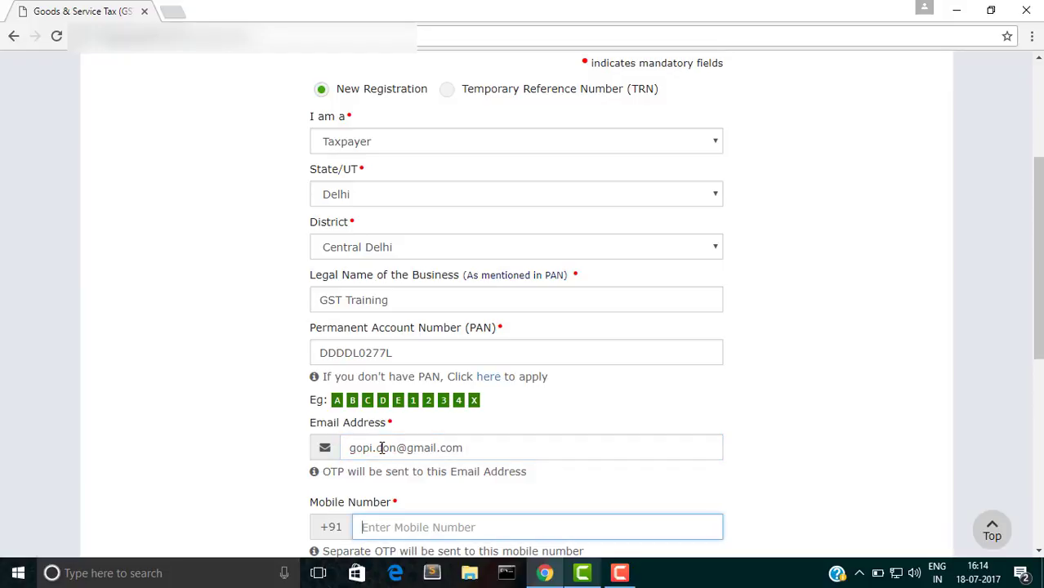
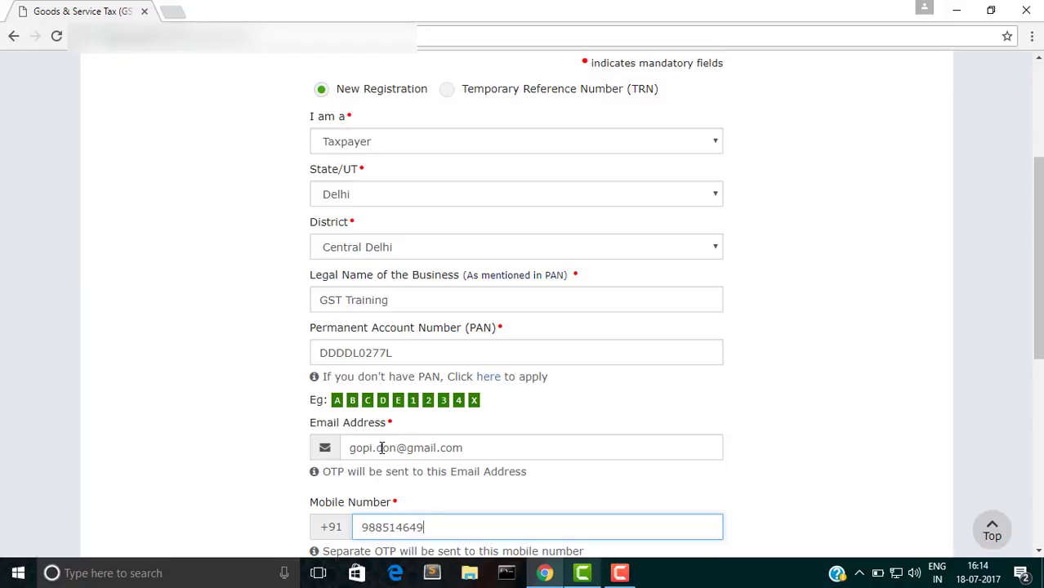
# Step: Fill in the captcha and submit the registration details with PROCEED
pyautogui.scroll(-1, 690, 397)
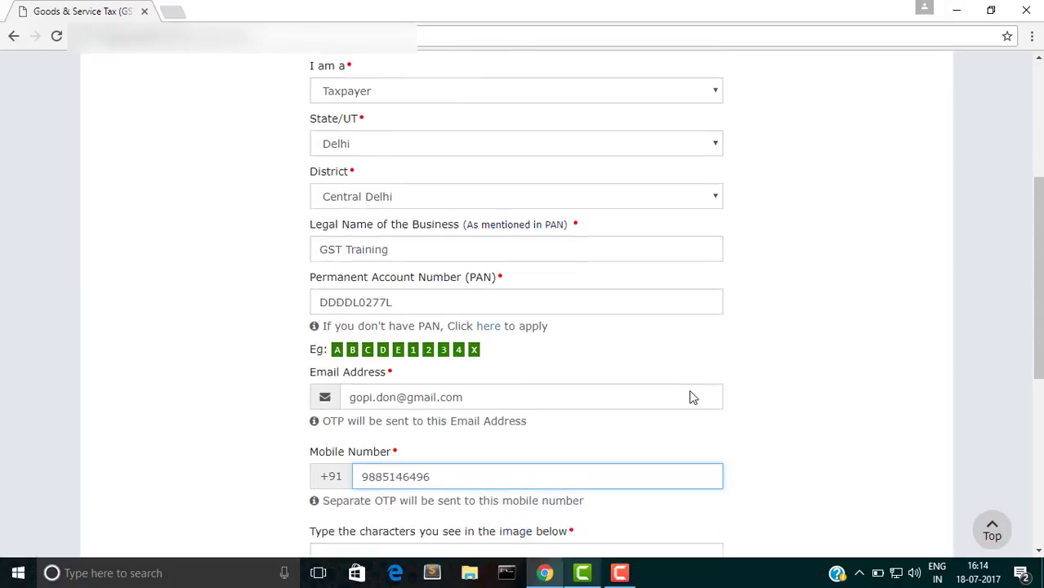
pyautogui.scroll(-3, 690, 397)
pyautogui.click(426, 327)
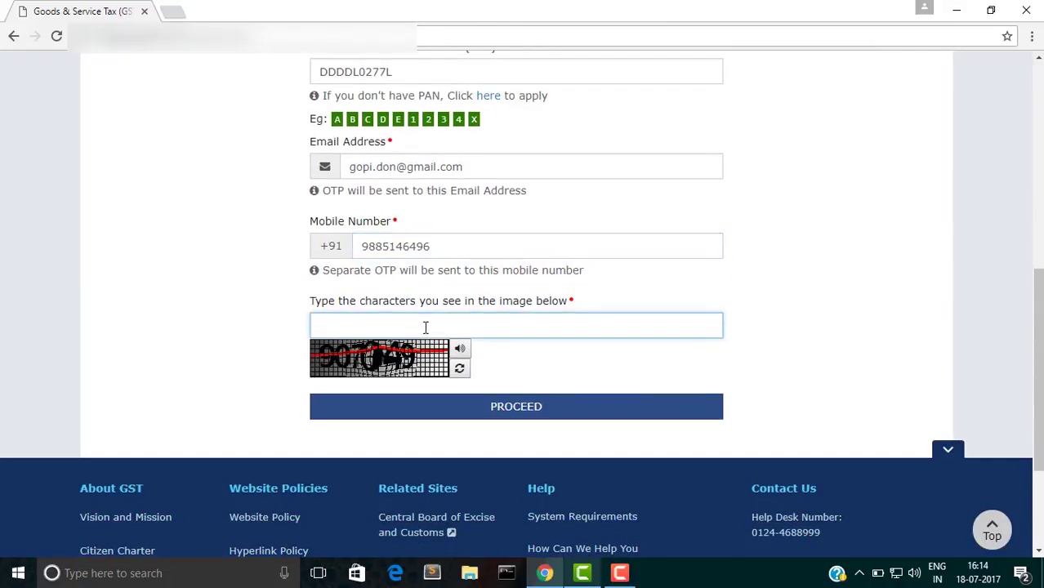
pyautogui.write('907049')
pyautogui.click(517, 411)
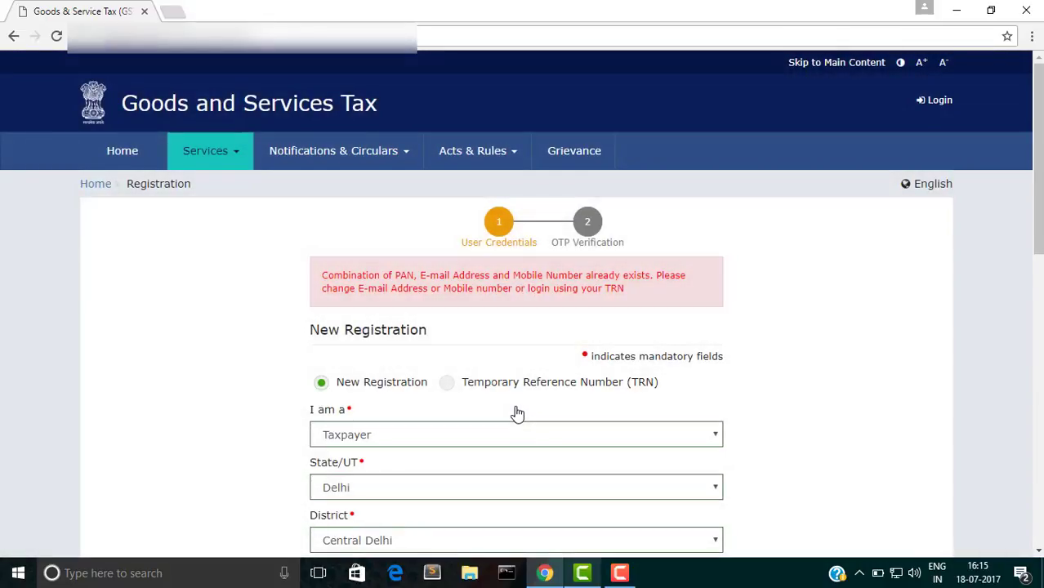
# Step: Correct the PAN by replacing its last two characters after the duplicate-details error
pyautogui.scroll(-3, 517, 413)
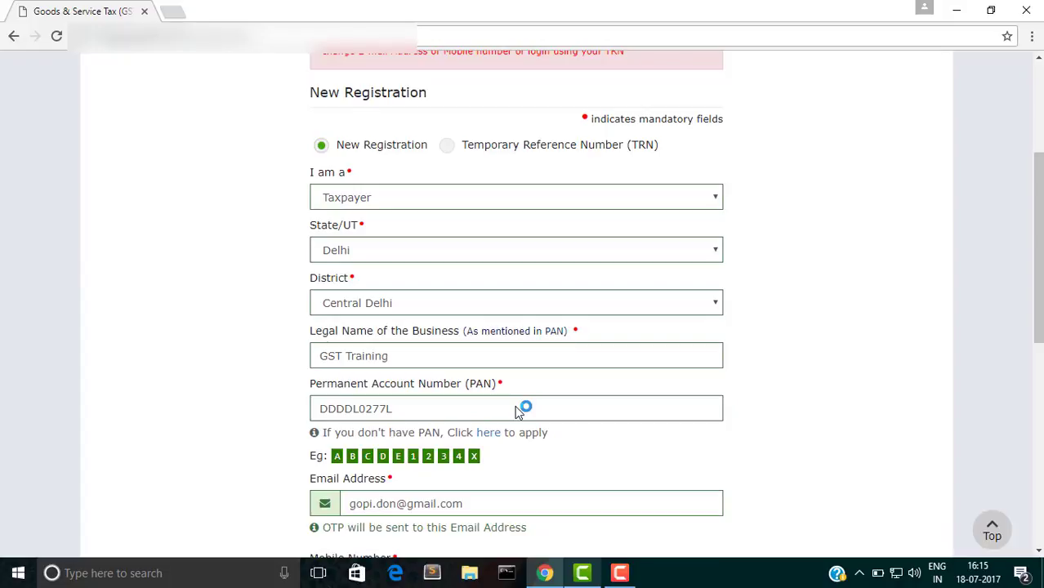
pyautogui.scroll(1, 517, 411)
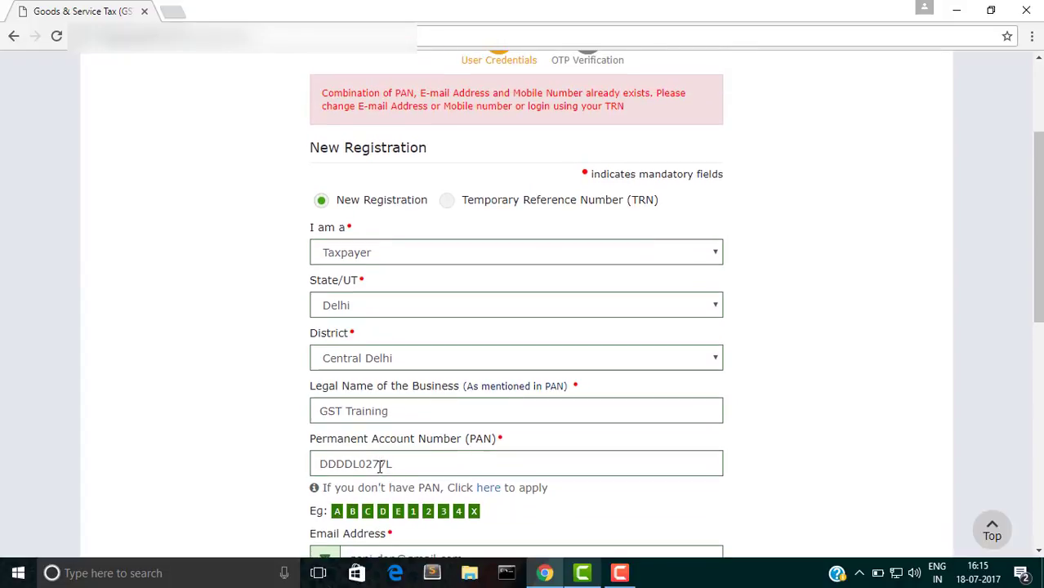
pyautogui.click(384, 464)
pyautogui.press('BackSpace')
pyautogui.press('BackSpace')
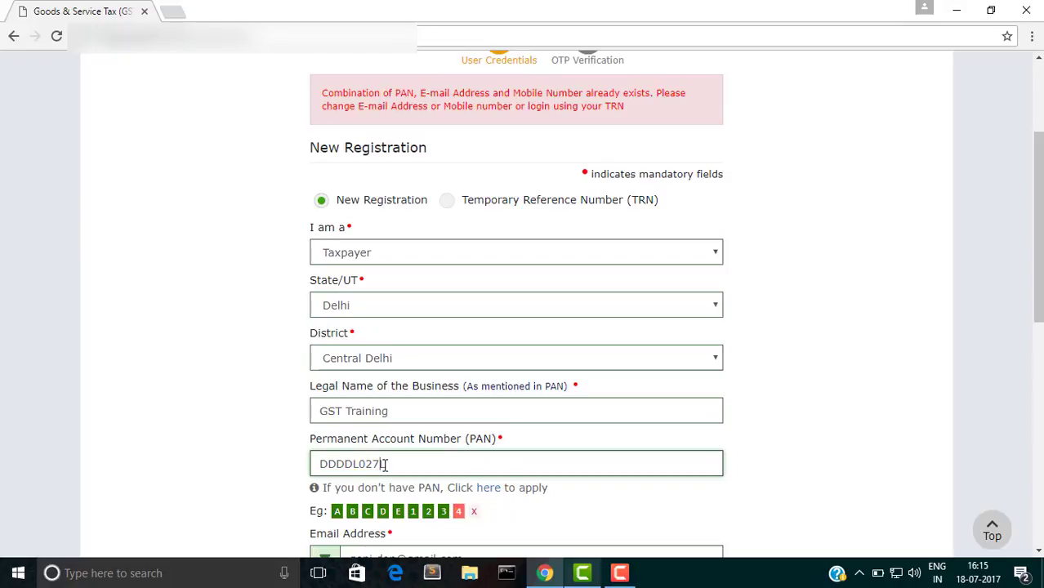
pyautogui.write('3L')
# Step: Enter the new captcha and resubmit the registration details to reach OTP verification
pyautogui.scroll(-5, 863, 406)
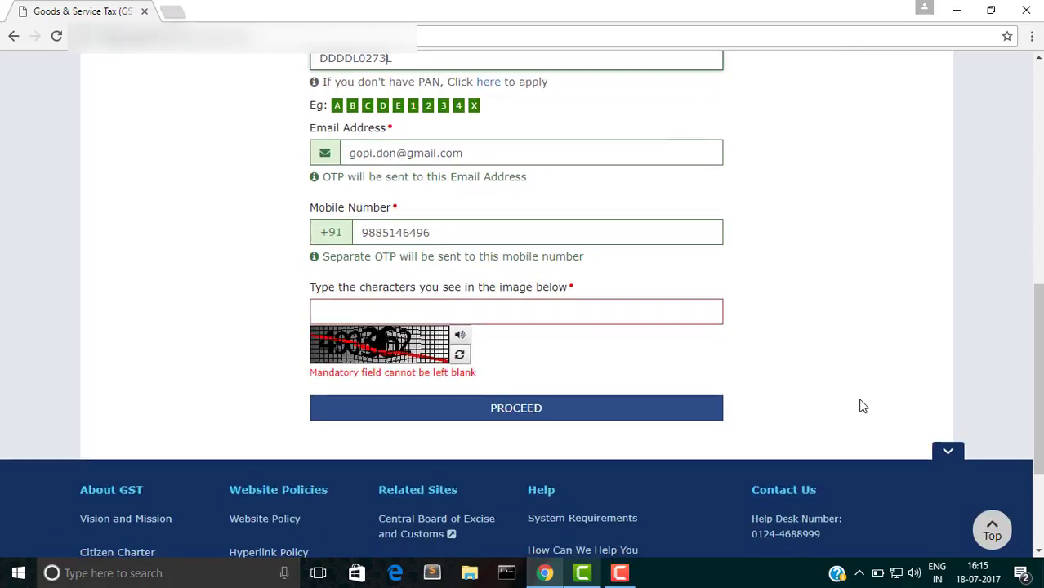
pyautogui.click(518, 320)
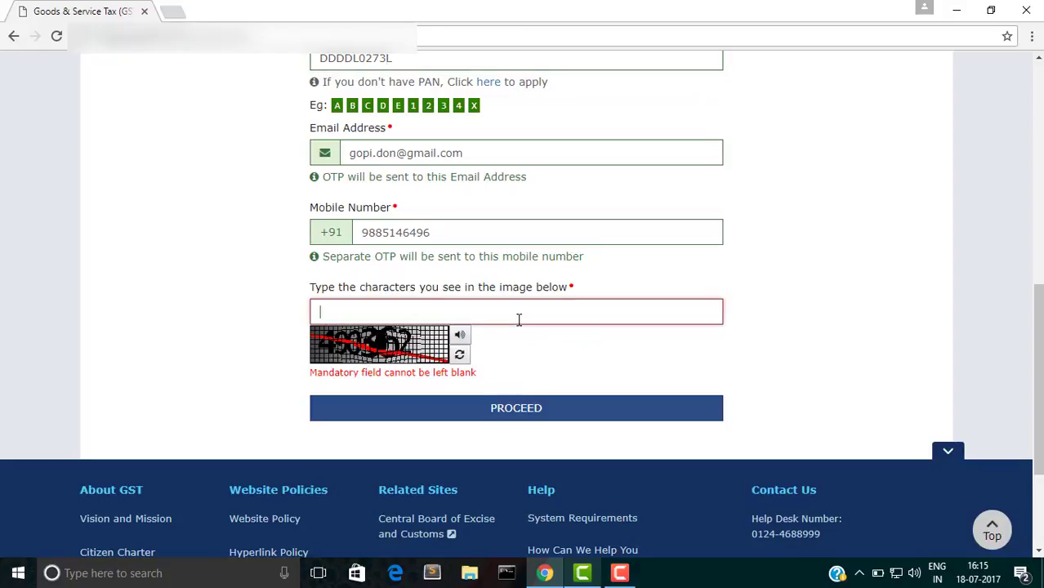
pyautogui.write('4903')
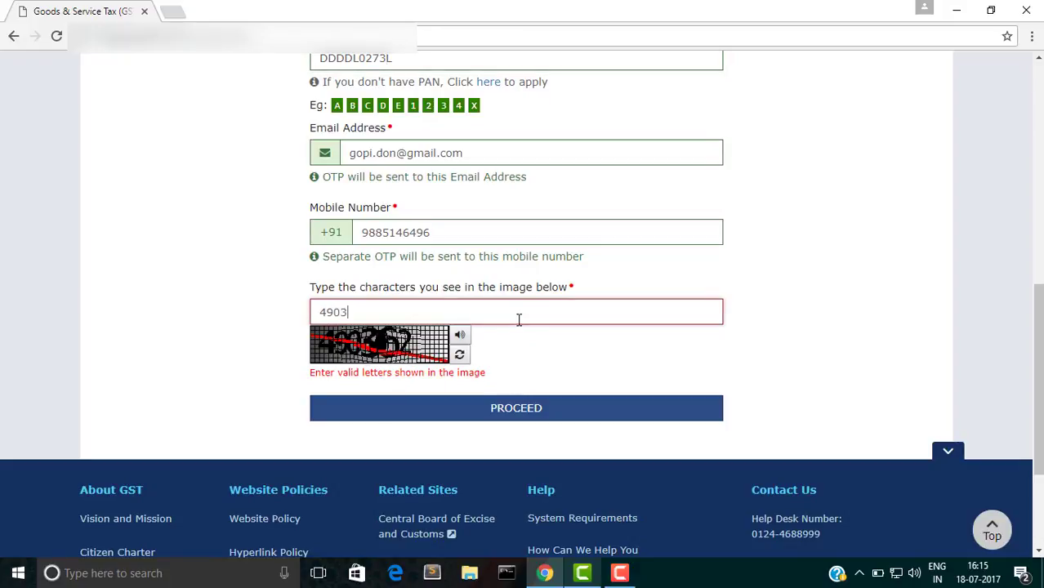
pyautogui.write('62')
pyautogui.click(546, 397)
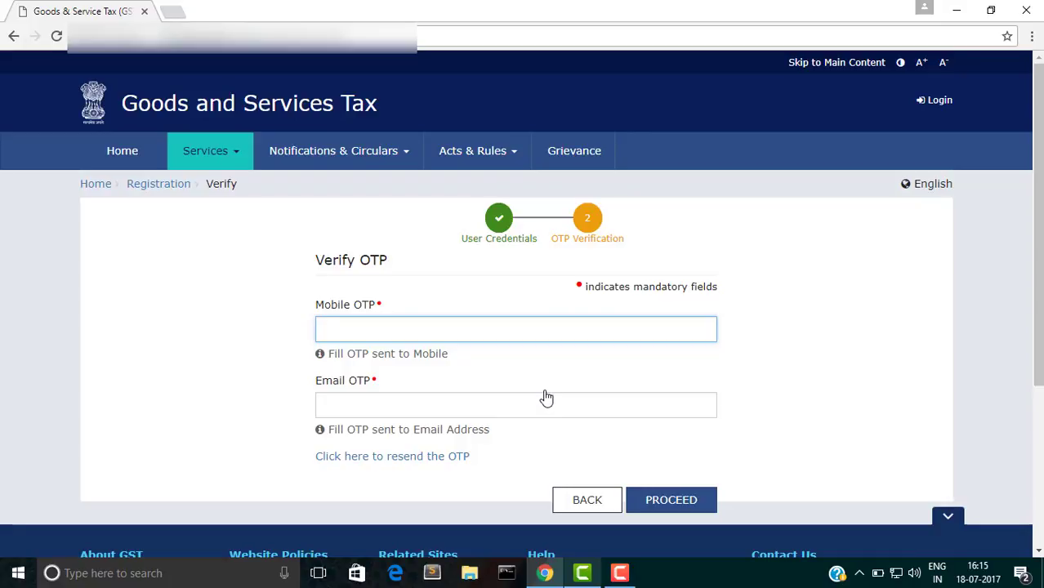
# Step: Verify the mobile and e-mail OTPs, copy the issued Temporary Reference Number, and continue to TRN login
pyautogui.write('••••••')
pyautogui.click(503, 410)
pyautogui.write('••••••')
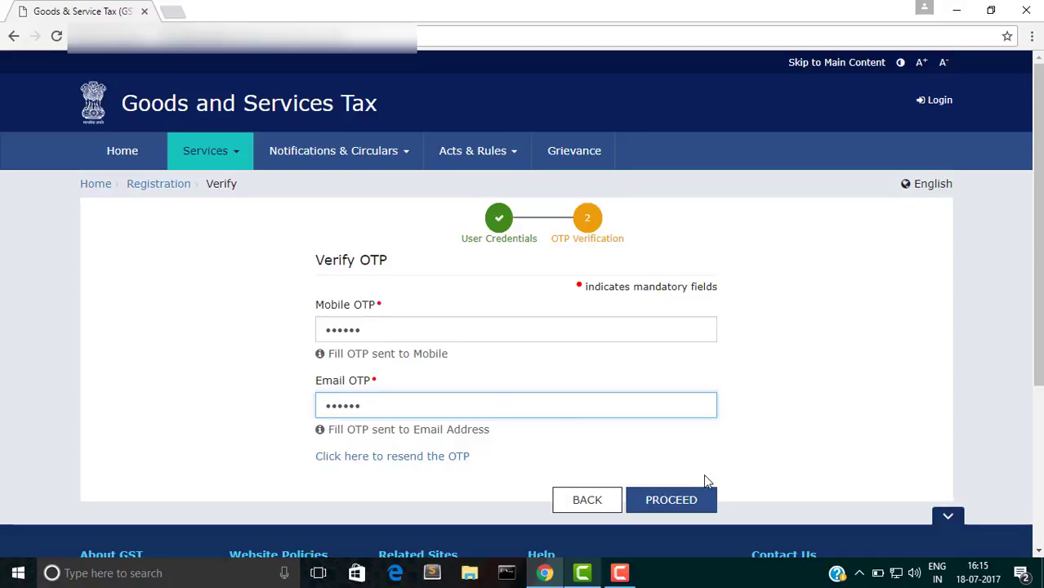
pyautogui.click(693, 503)
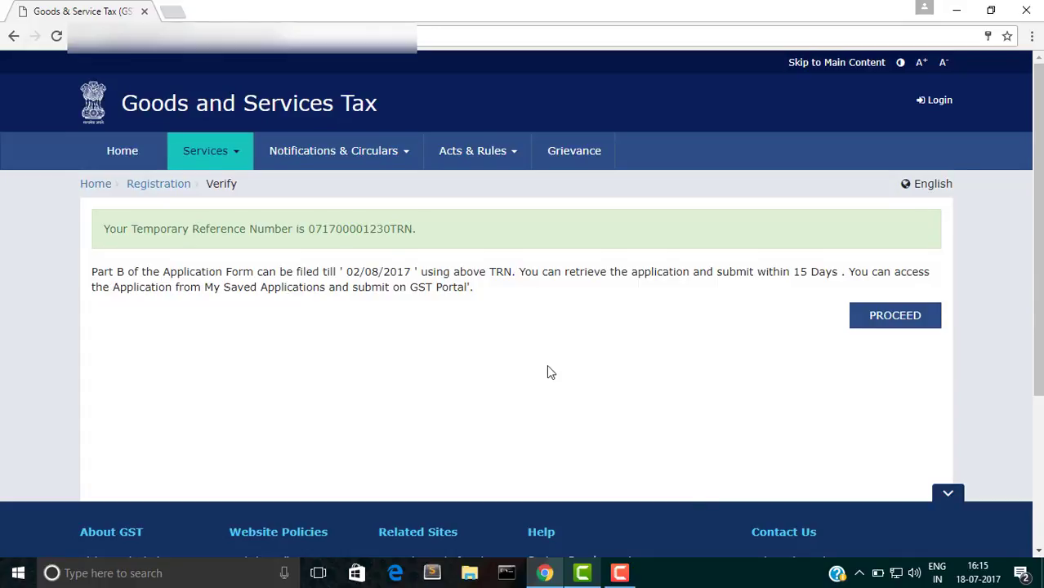
pyautogui.moveTo(308, 229); pyautogui.dragTo(412, 230)
pyautogui.hotkey('ctrl', 'c')
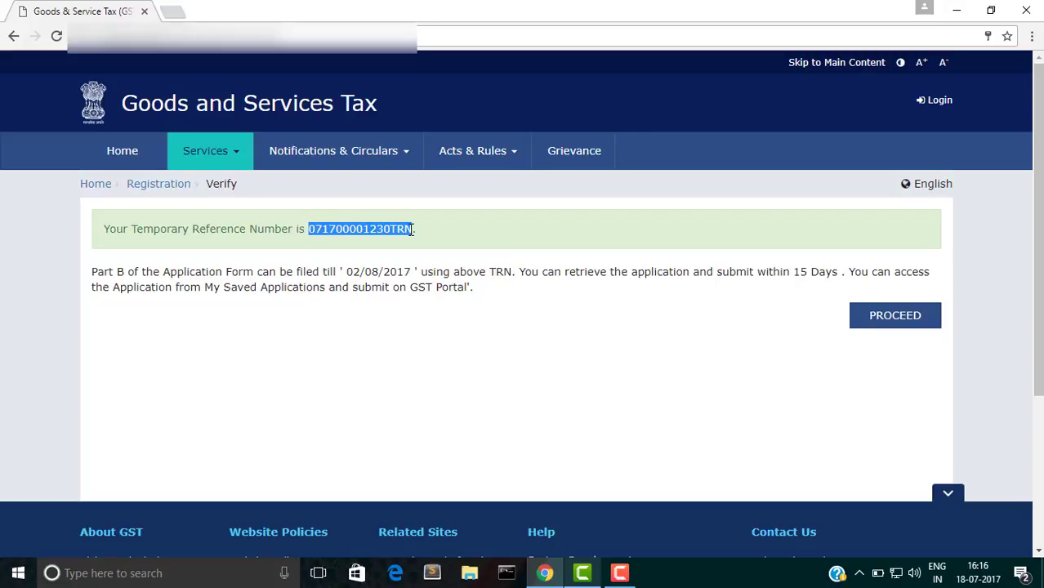
pyautogui.click(889, 319)
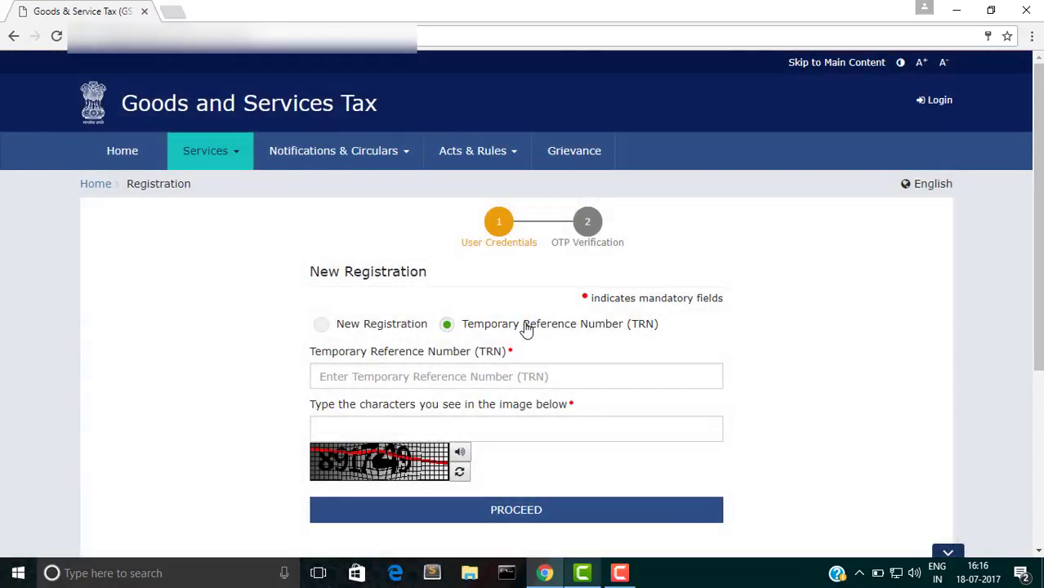
# Step: Log in with the pasted Temporary Reference Number and the displayed captcha
pyautogui.scroll(-1, 527, 327)
pyautogui.click(420, 304)
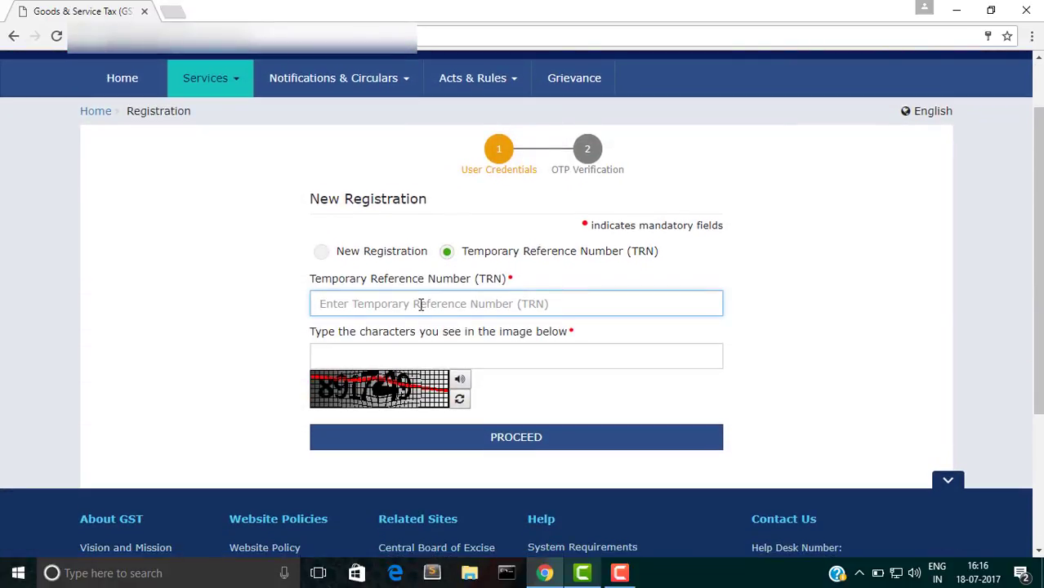
pyautogui.hotkey('ctrl', 'v')
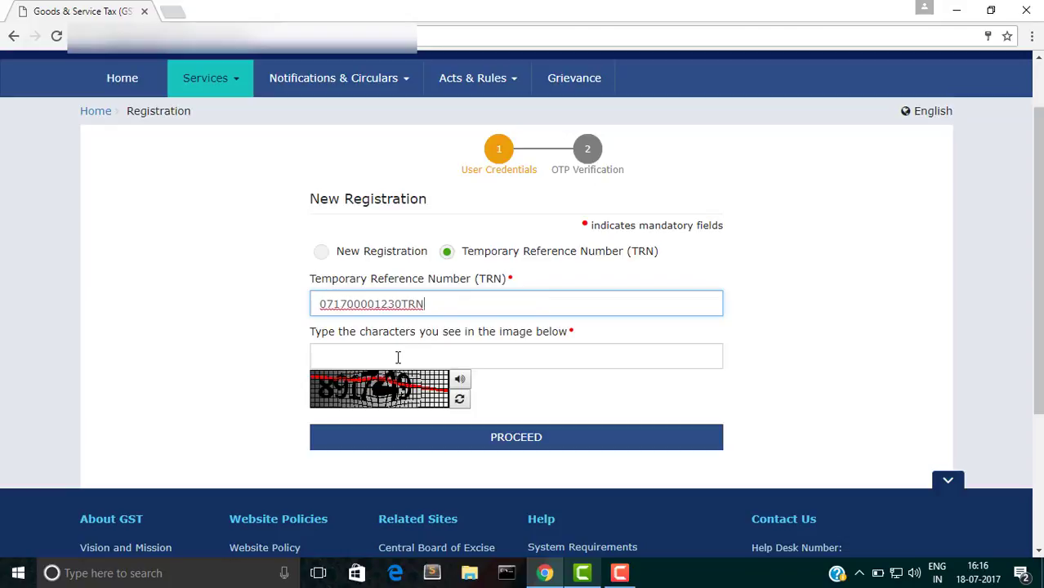
pyautogui.click(398, 357)
pyautogui.write('89')
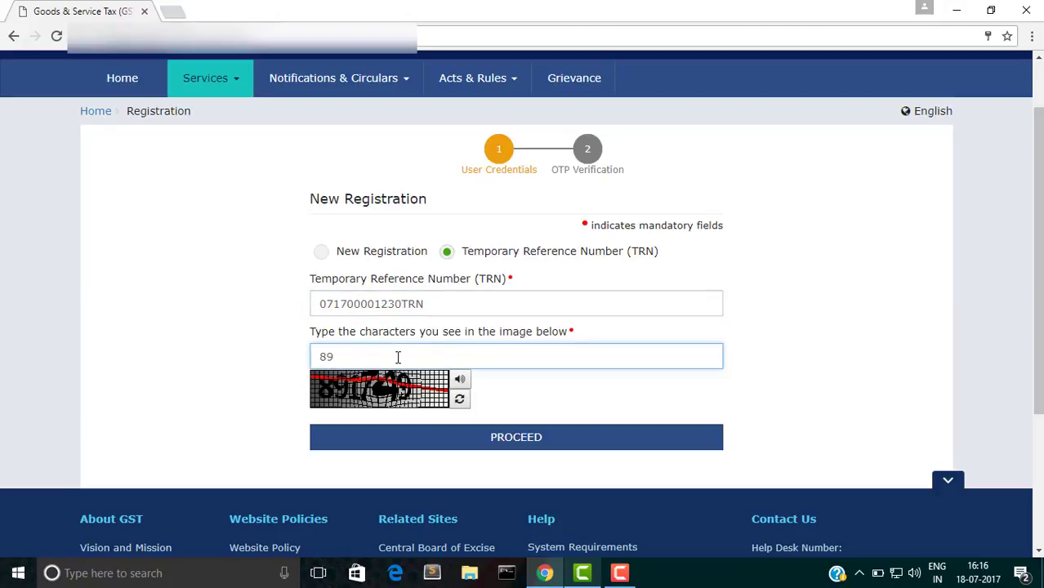
pyautogui.write('1749')
pyautogui.click(426, 441)
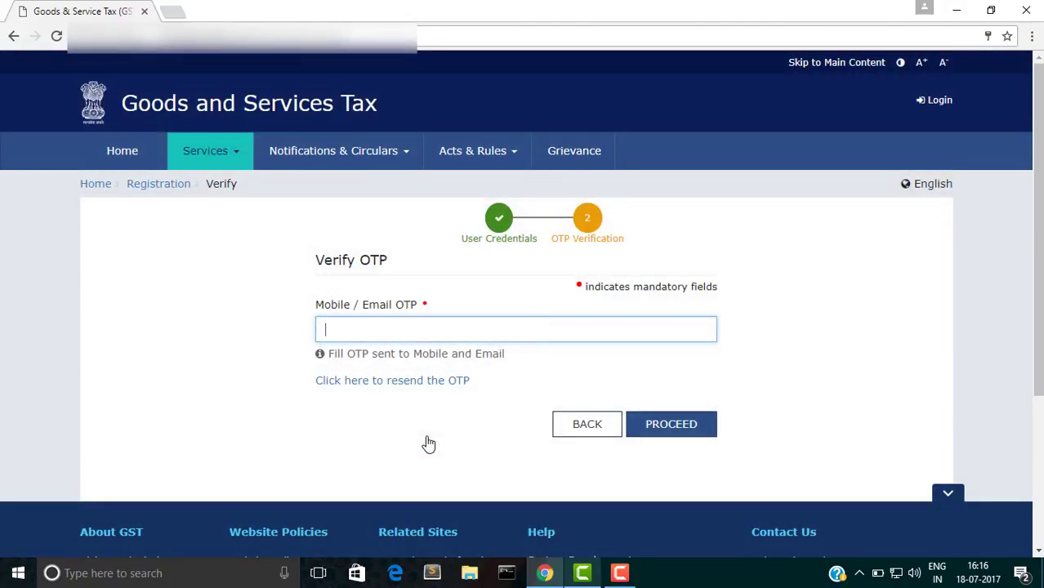
# Step: Enter the received OTP and submit it to reach the dashboard
pyautogui.click(479, 321)
pyautogui.write('1234')
pyautogui.click(678, 439)
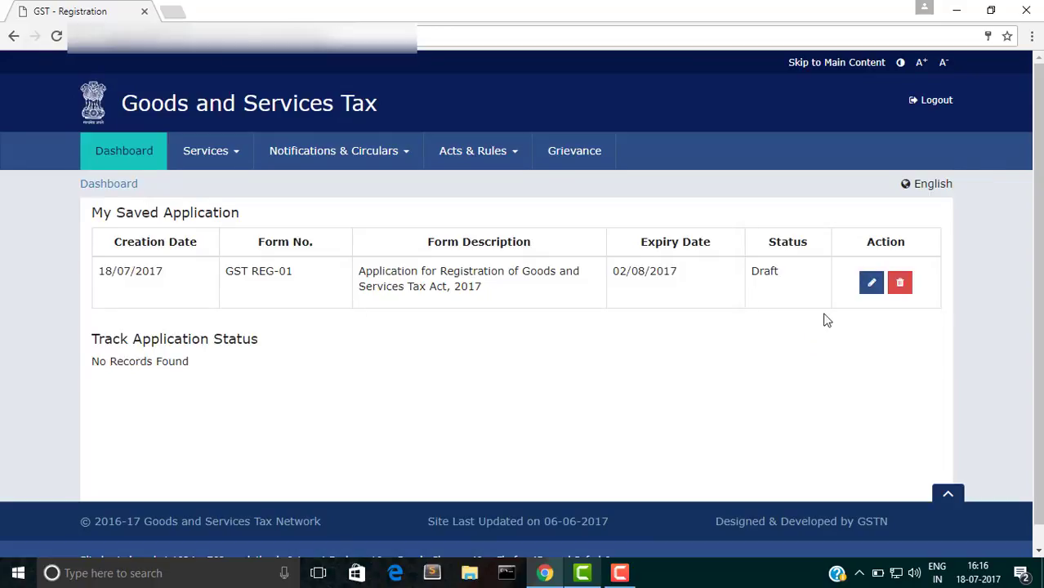
# Step: Edit the Draft GST REG-01 application listed under My Saved Application
pyautogui.click(871, 284)
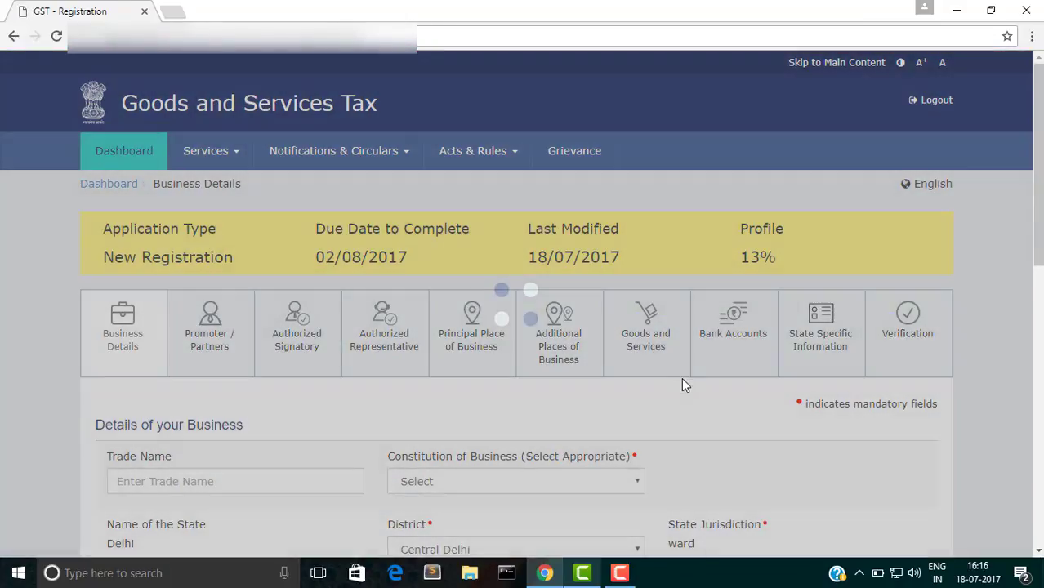
# Step: Enter trade name Halfdome and set the constitution to Private Limited Company
pyautogui.scroll(-3, 678, 379)
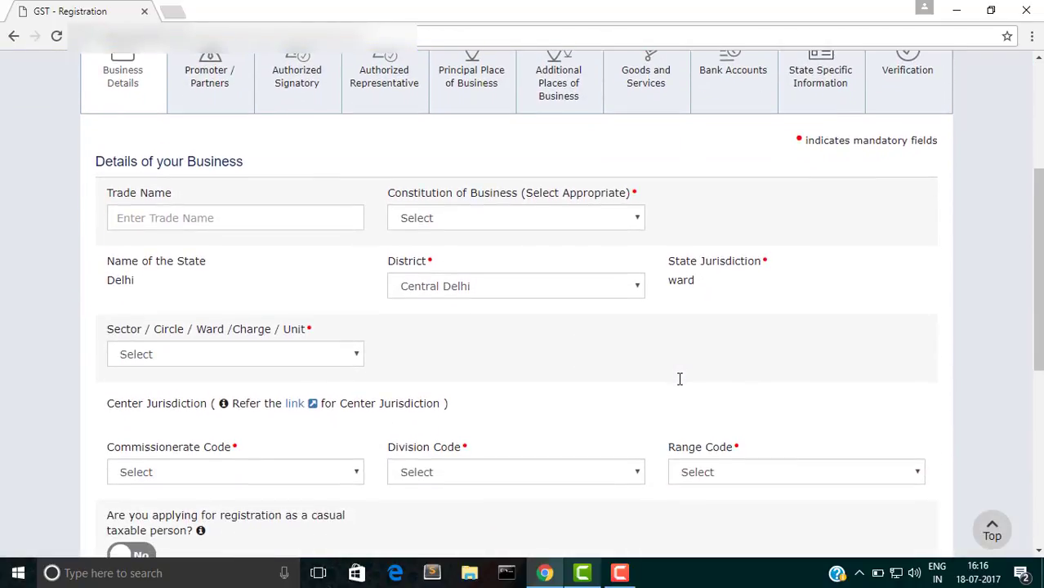
pyautogui.click(141, 214)
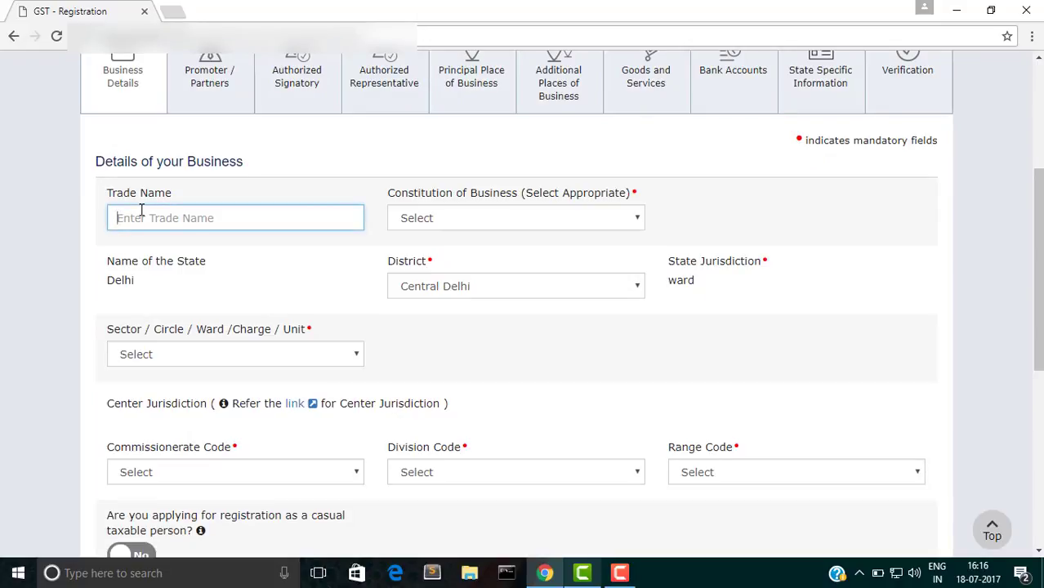
pyautogui.write('Halfdo')
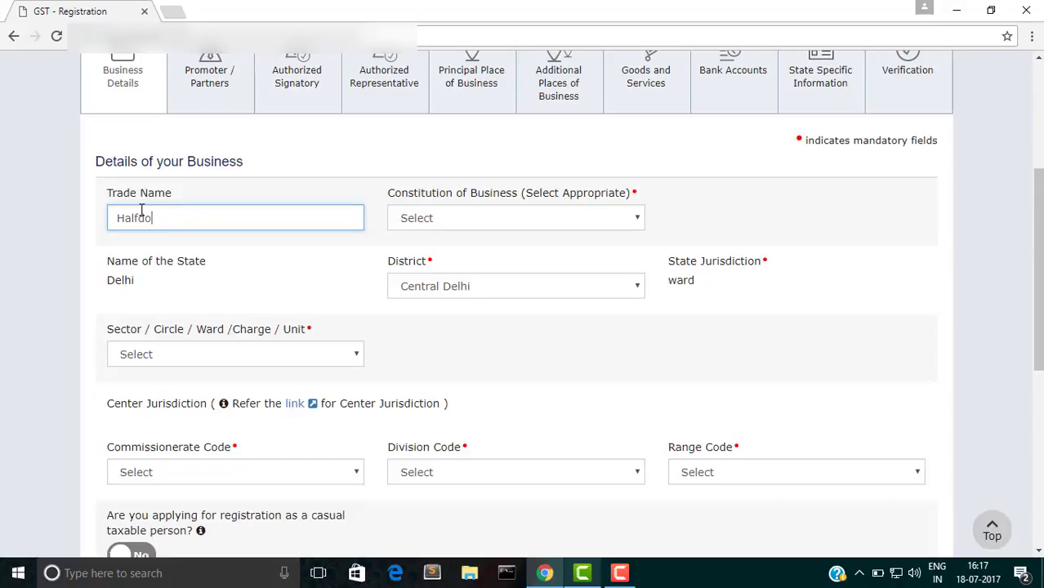
pyautogui.write('eme')
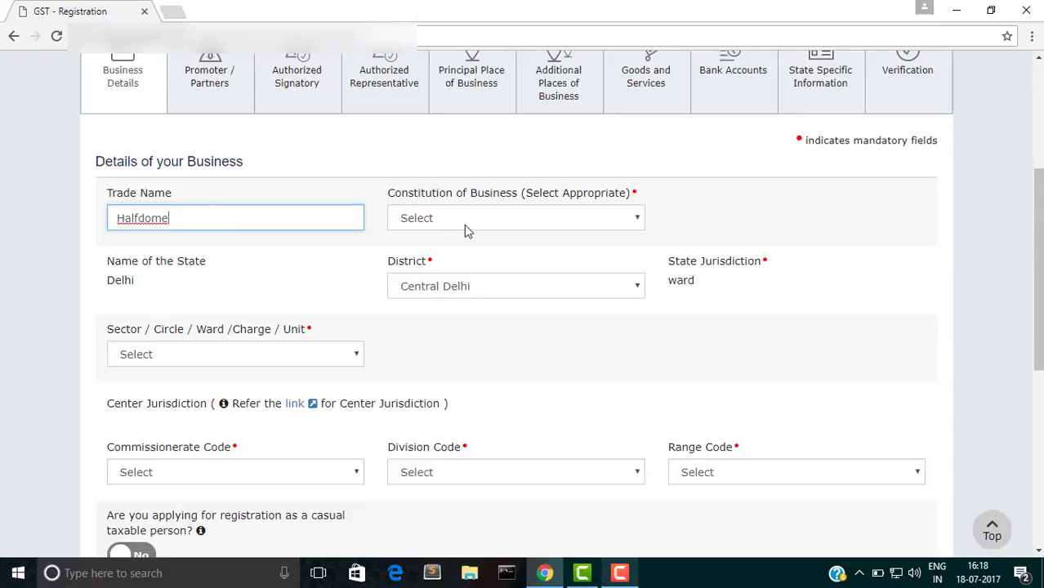
pyautogui.click(465, 227)
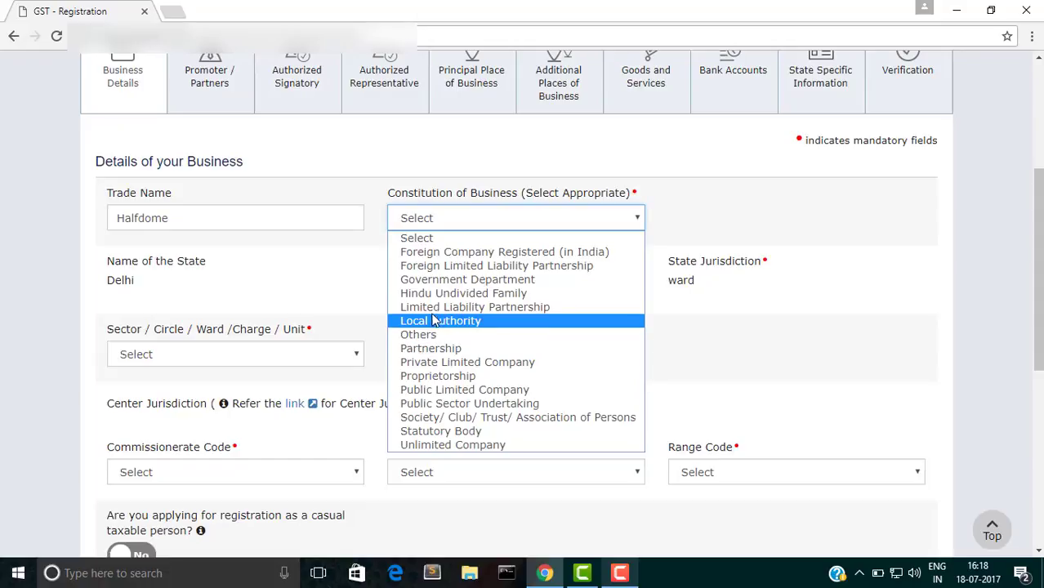
pyautogui.click(427, 361)
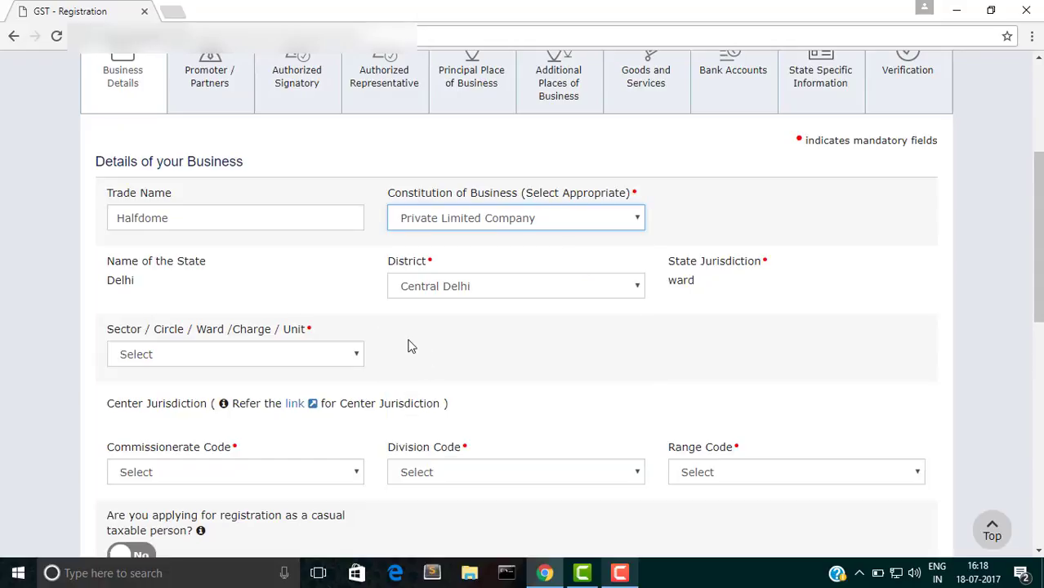
# Step: Set ward 1 and centre jurisdiction: Commissionerate AGRA, Division ALIGARH, Range ALIGARH
pyautogui.scroll(-1, 473, 357)
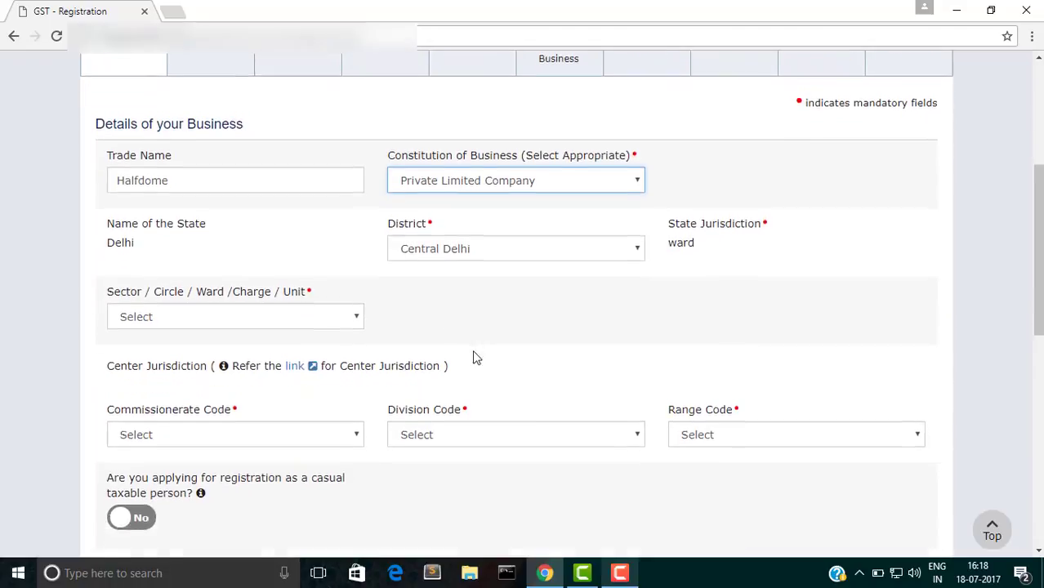
pyautogui.click(335, 299)
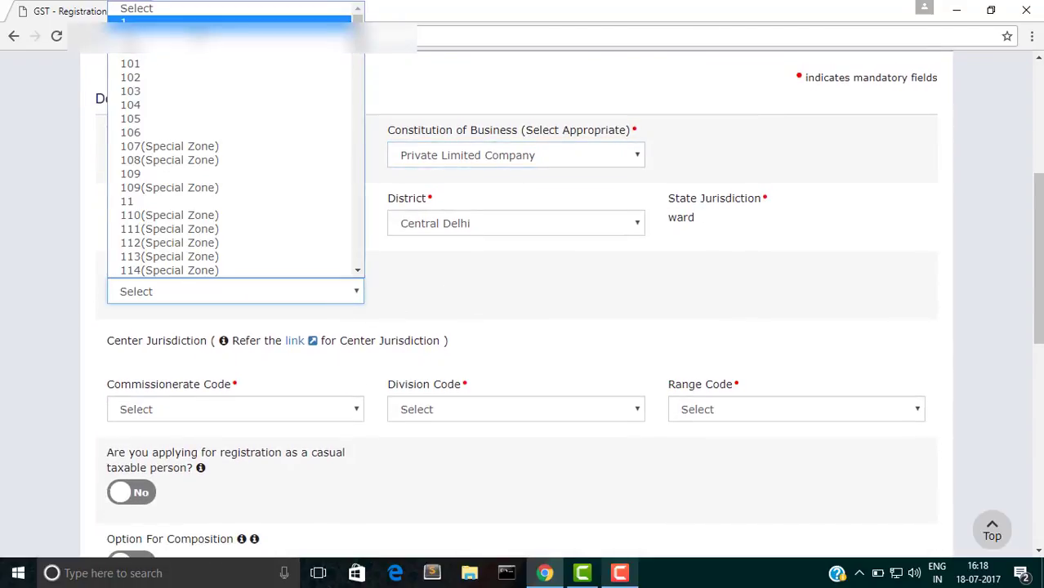
pyautogui.click(163, 23)
pyautogui.click(219, 407)
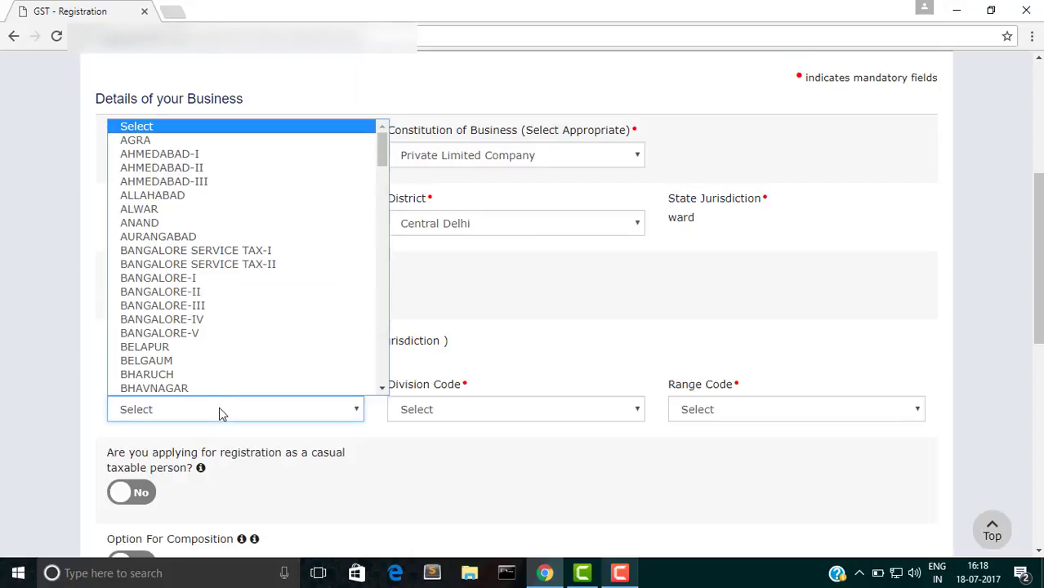
pyautogui.click(193, 142)
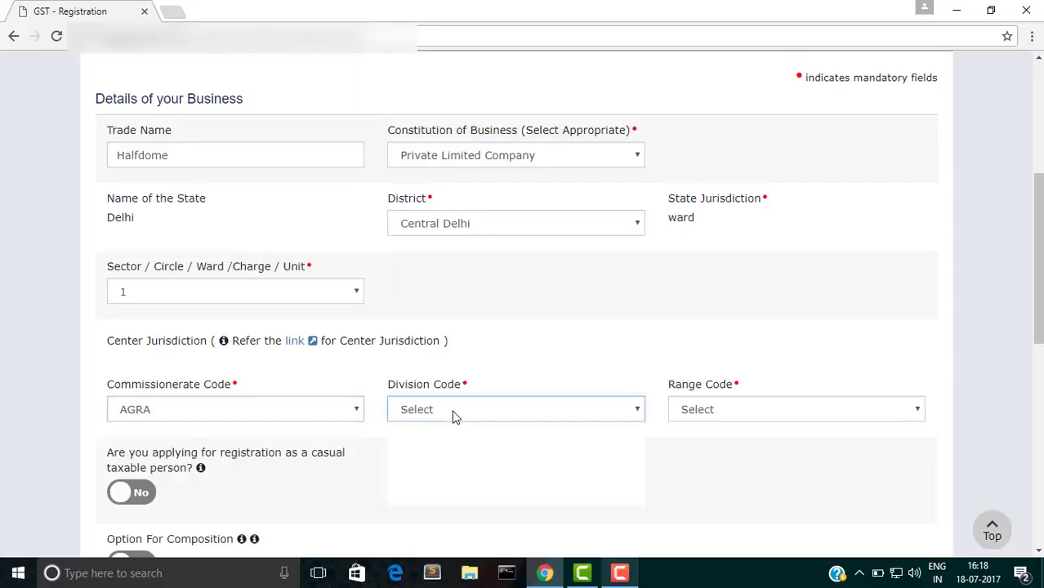
pyautogui.click(454, 417)
pyautogui.click(482, 444)
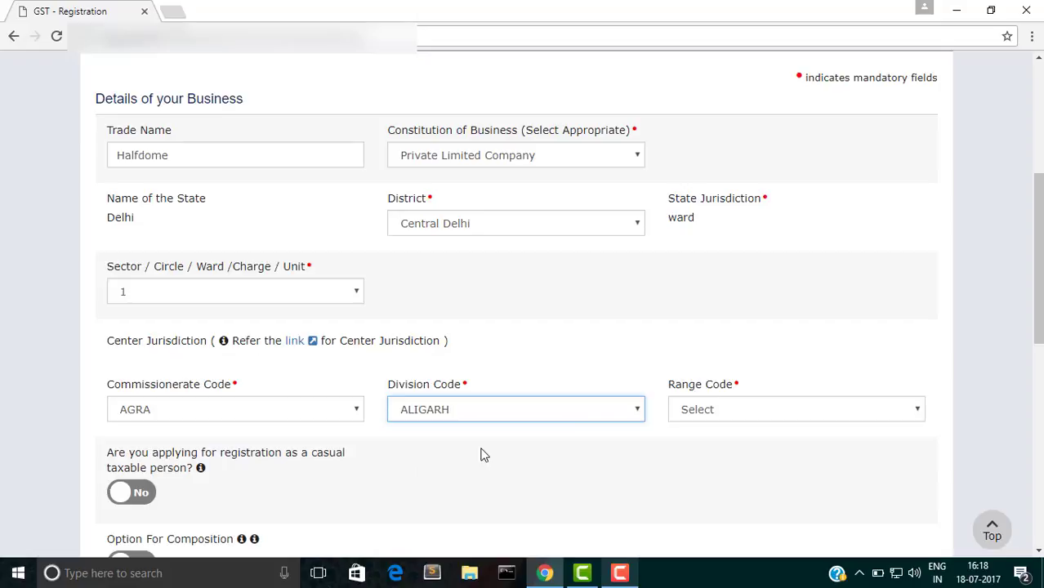
pyautogui.click(756, 411)
pyautogui.click(755, 443)
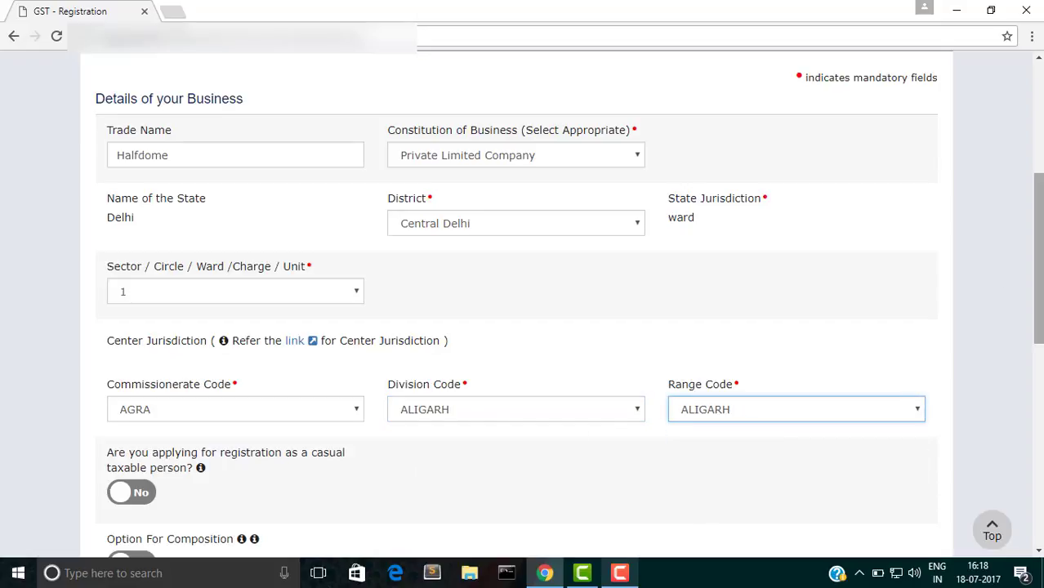
pyautogui.scroll(-6, 523, 307)
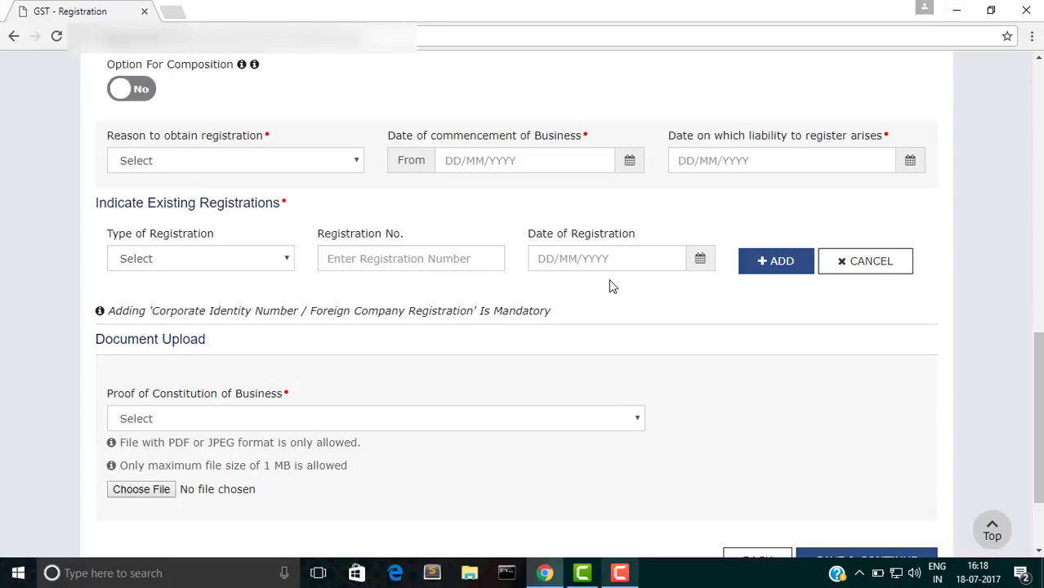
# Step: Choose Crossing the Threshold as the reason, with commencement date 01/04/2017
pyautogui.click(354, 167)
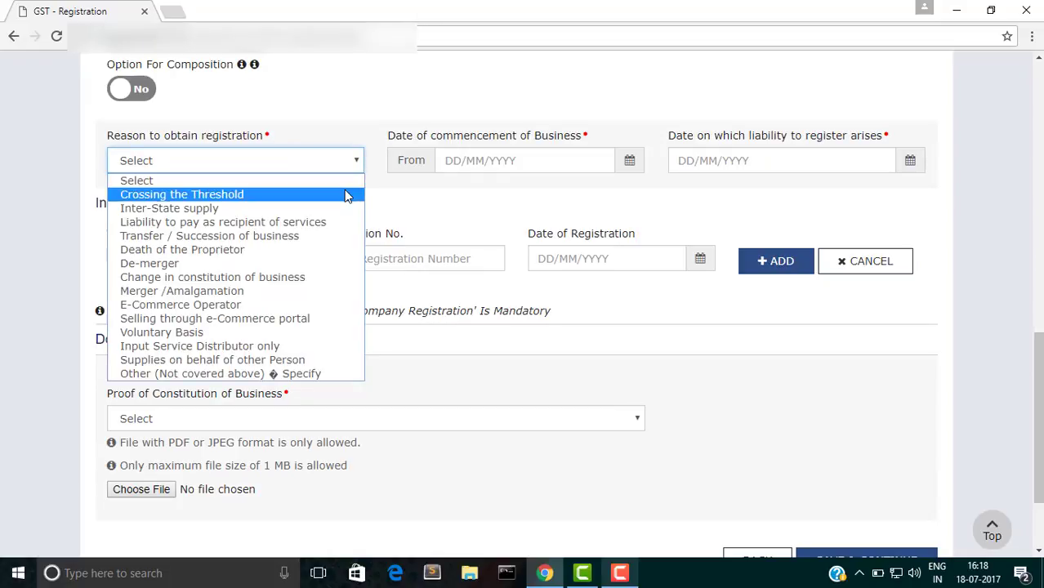
pyautogui.click(345, 195)
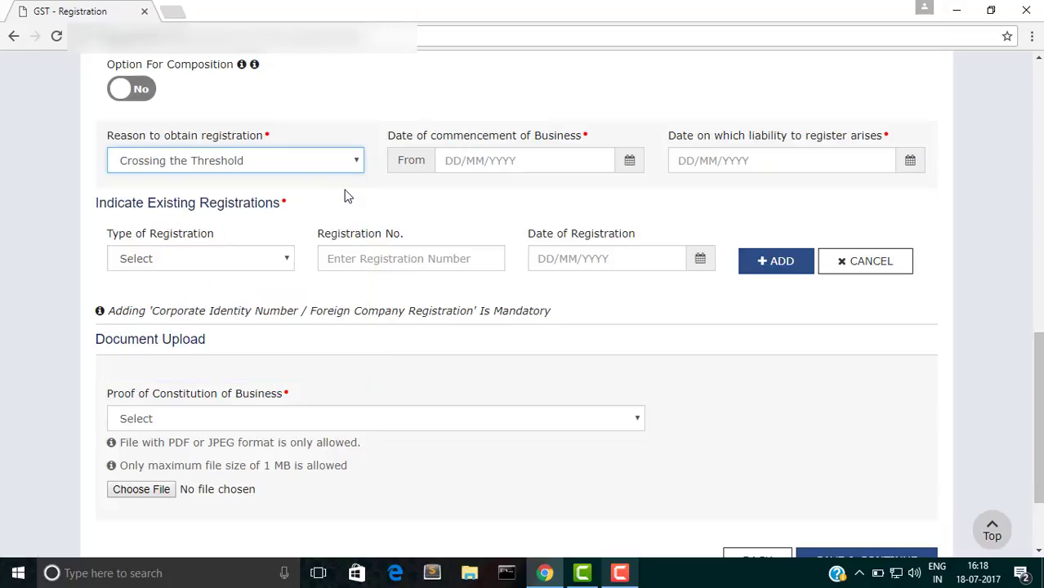
pyautogui.click(482, 161)
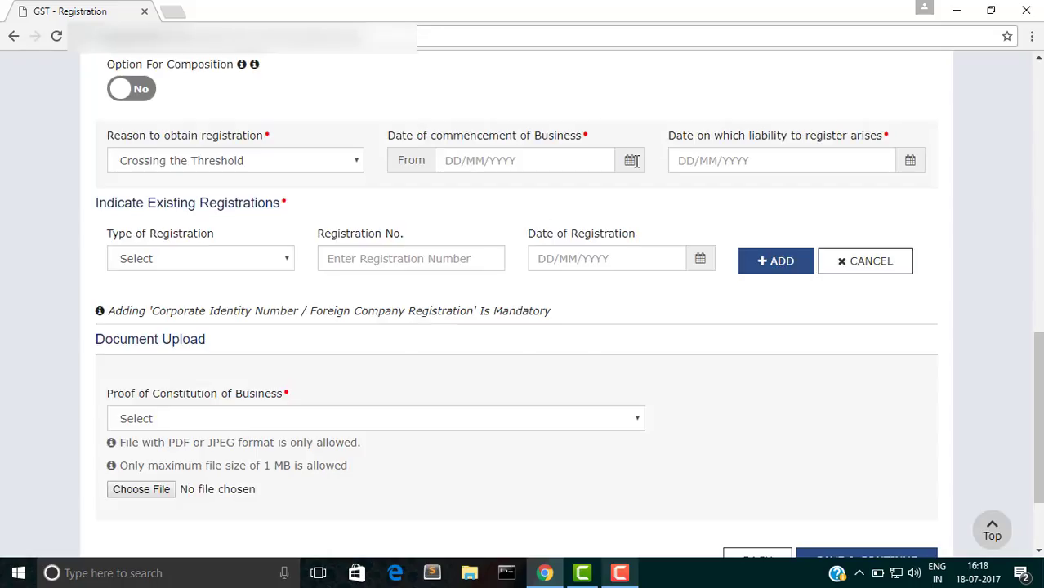
pyautogui.click(626, 162)
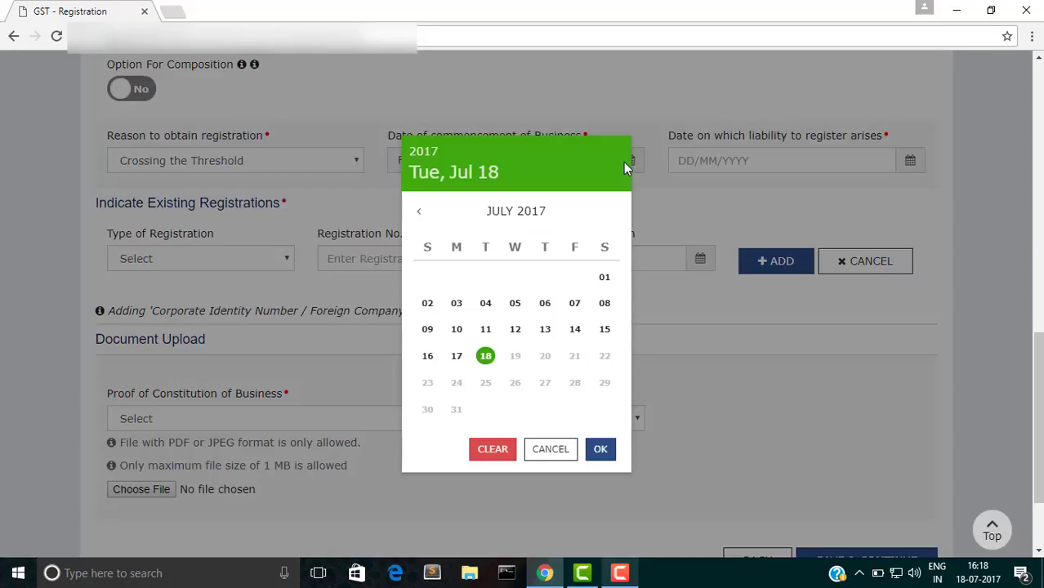
pyautogui.click(419, 213)
pyautogui.click(419, 214)
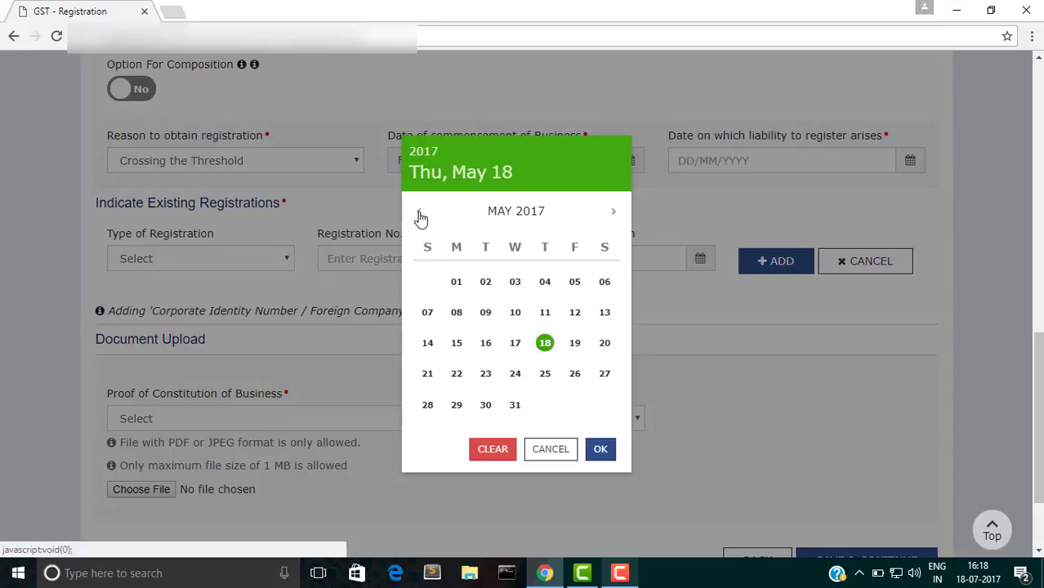
pyautogui.click(419, 214)
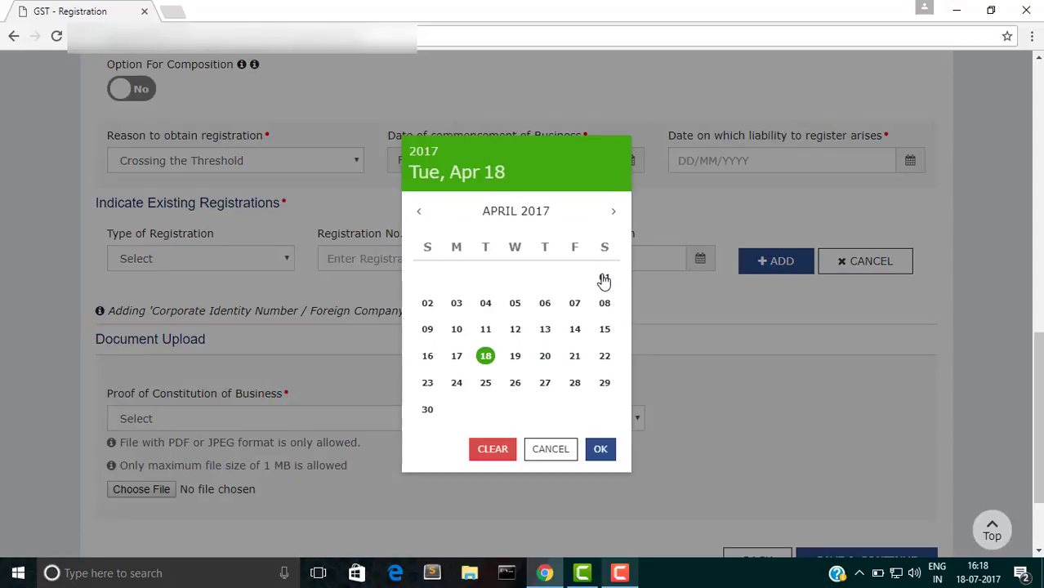
pyautogui.click(604, 278)
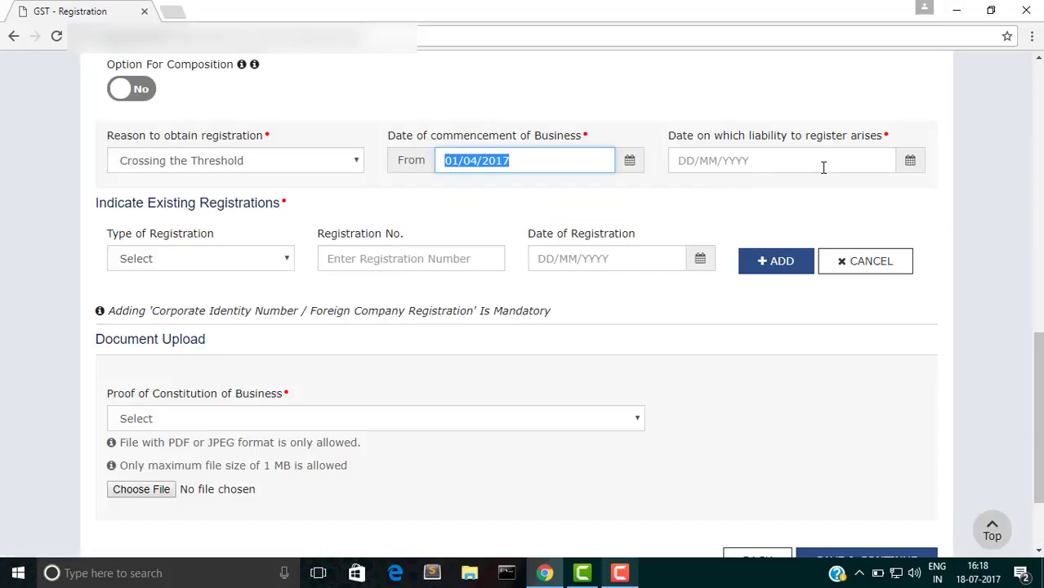
# Step: Set the date liability arose to 18/07/2017
pyautogui.click(911, 166)
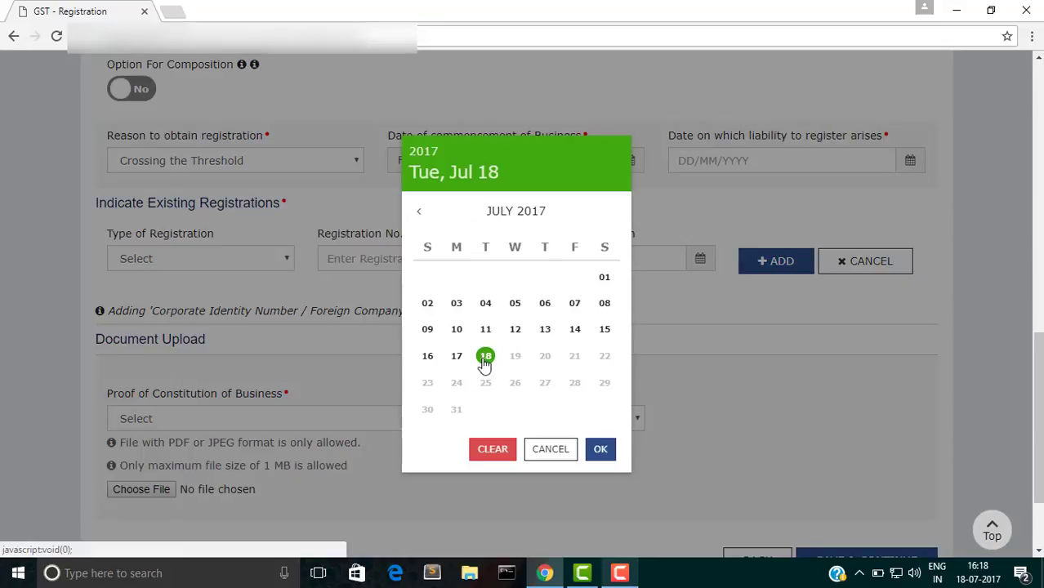
pyautogui.click(487, 358)
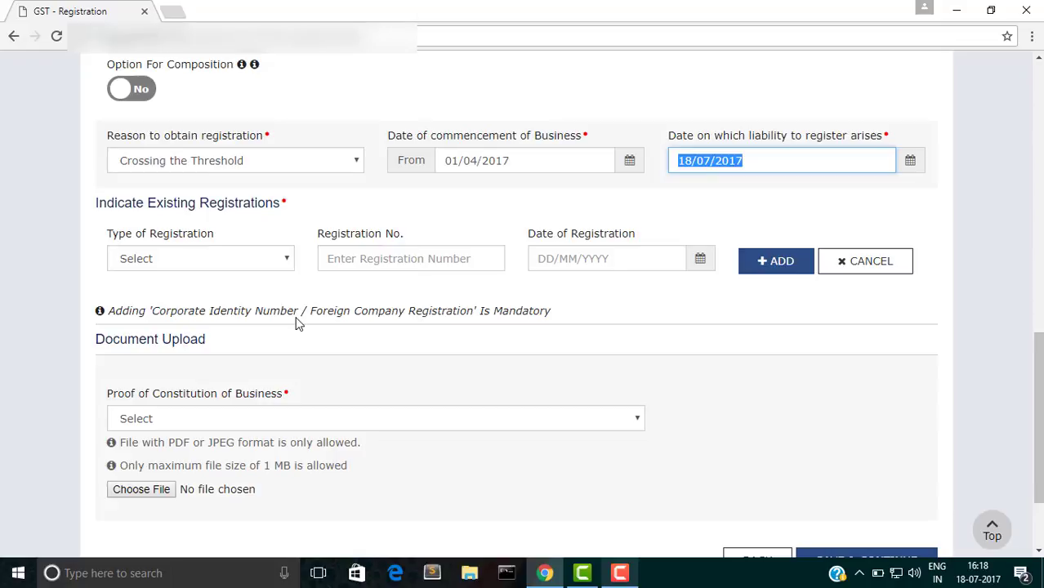
pyautogui.moveTo(198, 309); pyautogui.dragTo(362, 319)
pyautogui.click(217, 287)
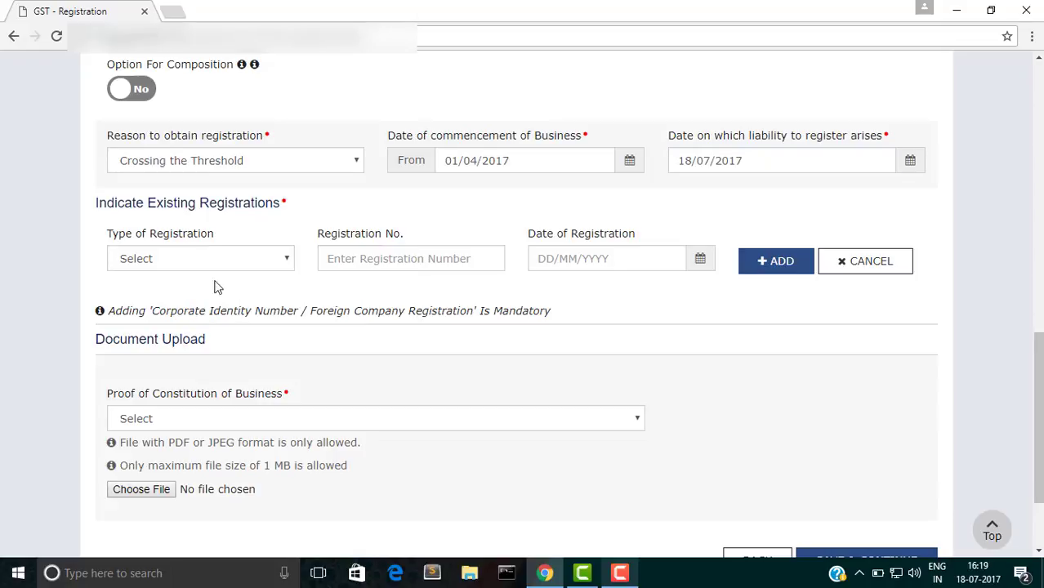
# Step: Add an existing Corporate Identity / Foreign Company registration, number 123456, dated 01/04/2017
pyautogui.click(181, 255)
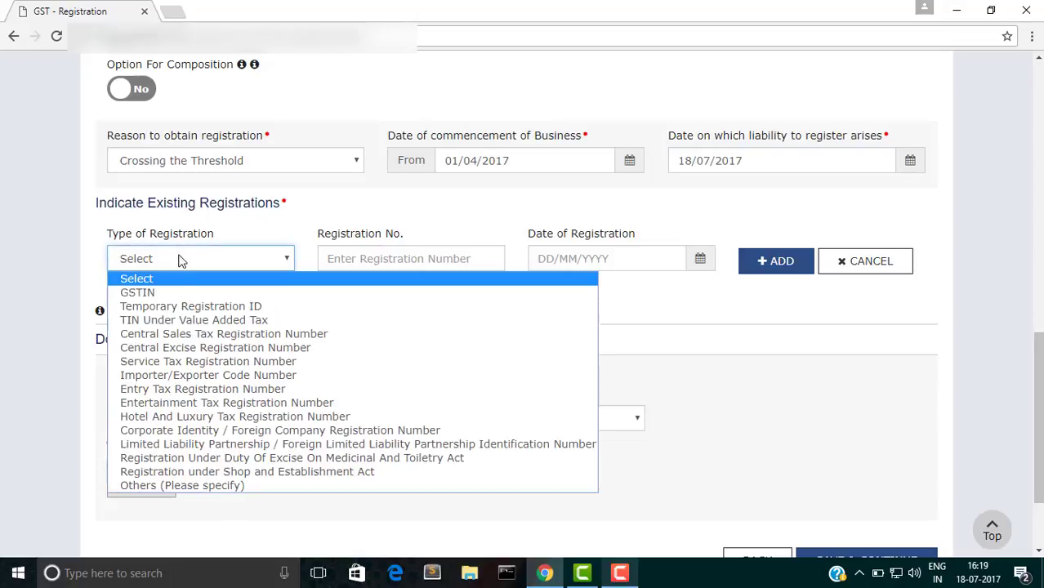
pyautogui.click(232, 431)
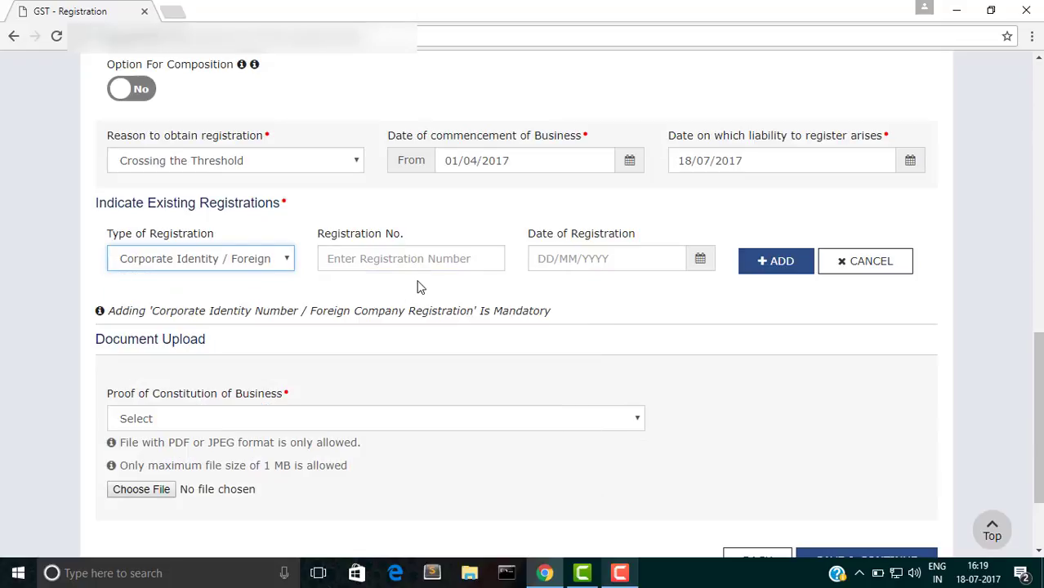
pyautogui.click(399, 266)
pyautogui.write('123456')
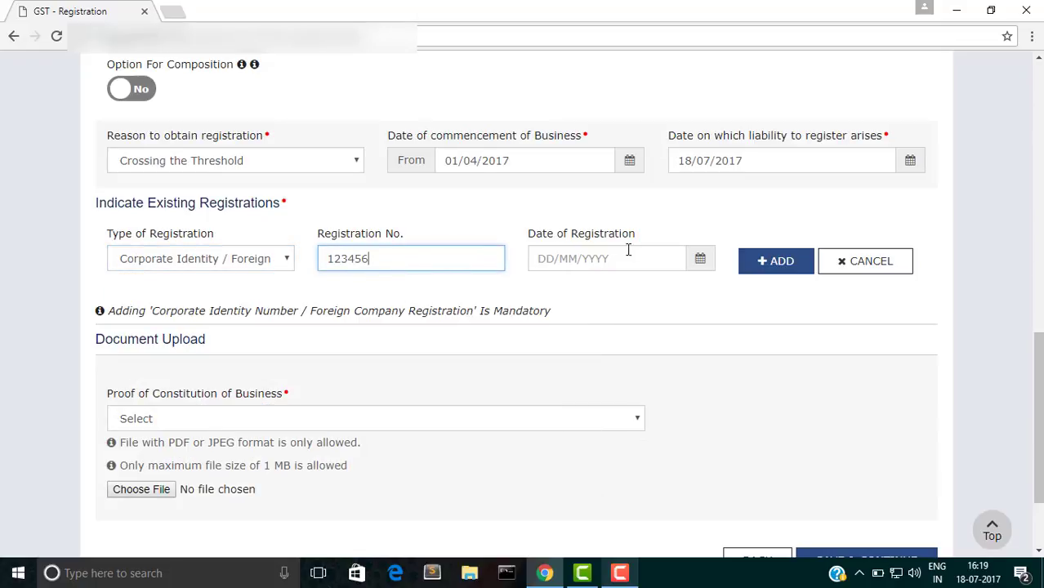
pyautogui.click(701, 260)
pyautogui.click(419, 212)
pyautogui.click(419, 211)
pyautogui.click(419, 212)
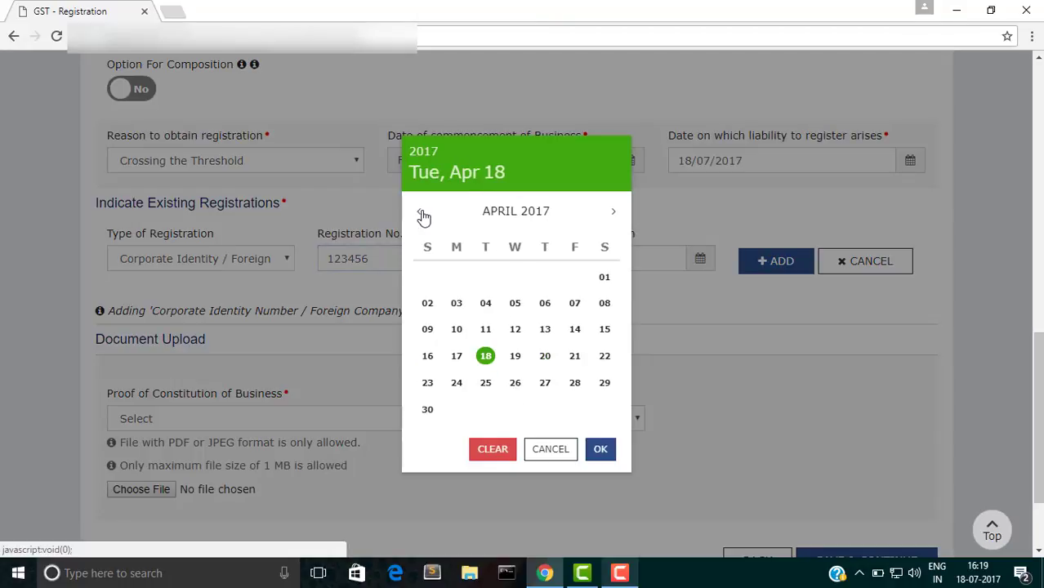
pyautogui.click(604, 282)
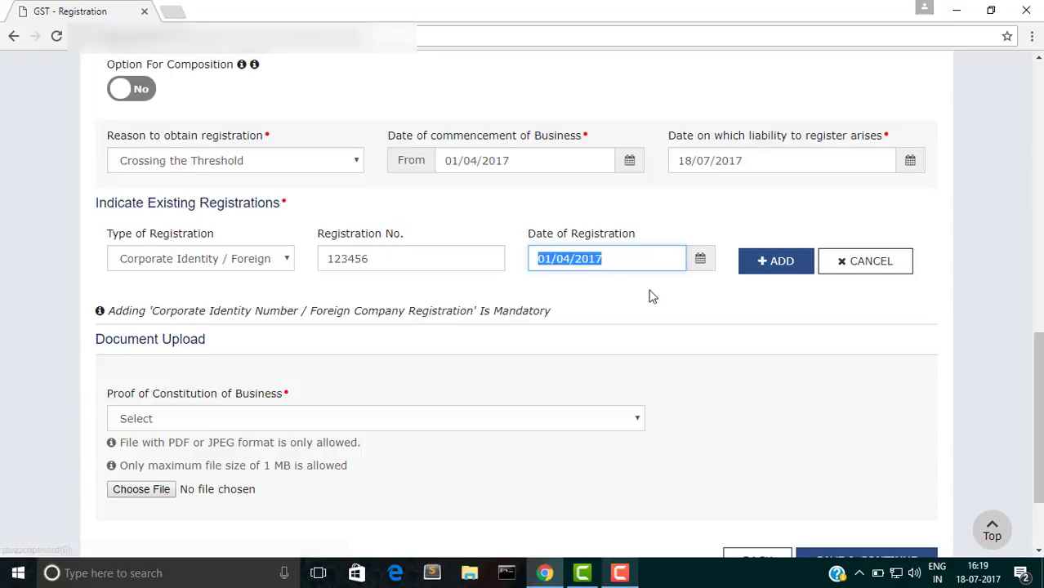
pyautogui.click(755, 278)
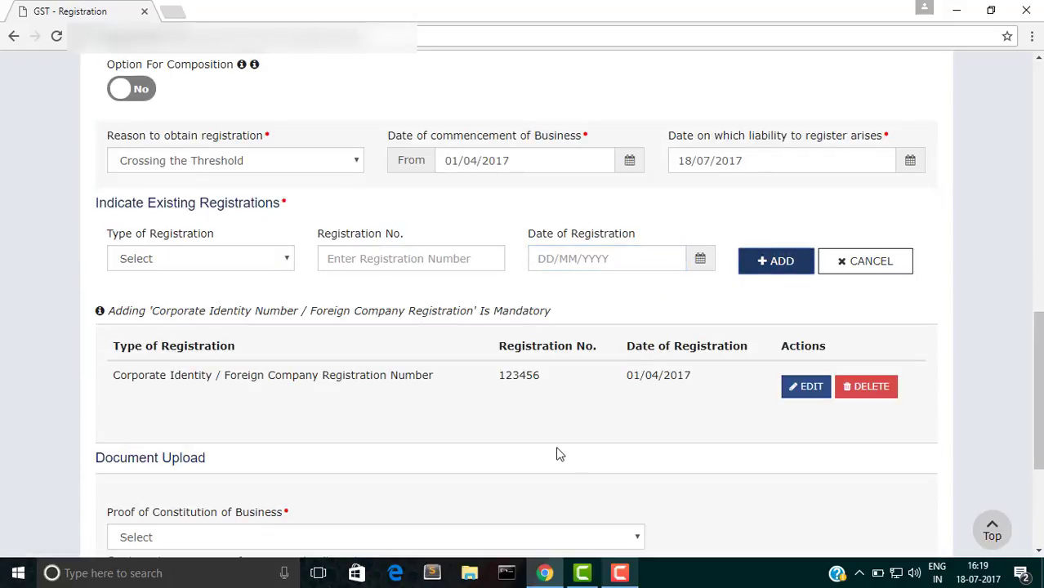
pyautogui.scroll(-3, 559, 455)
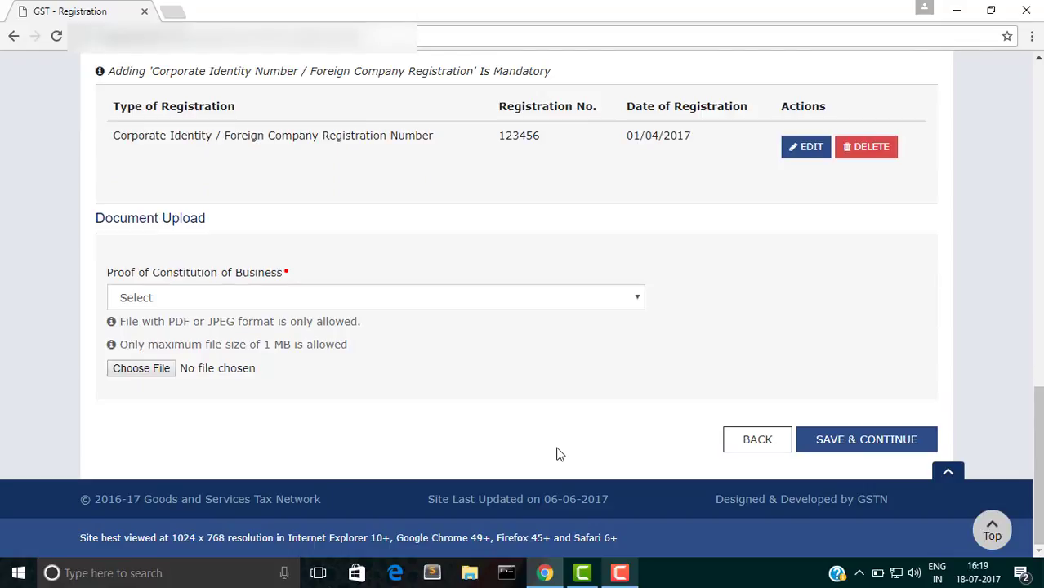
# Step: Upload a photo as the Certificate of Incorporation proof and save the Business Details
pyautogui.click(381, 297)
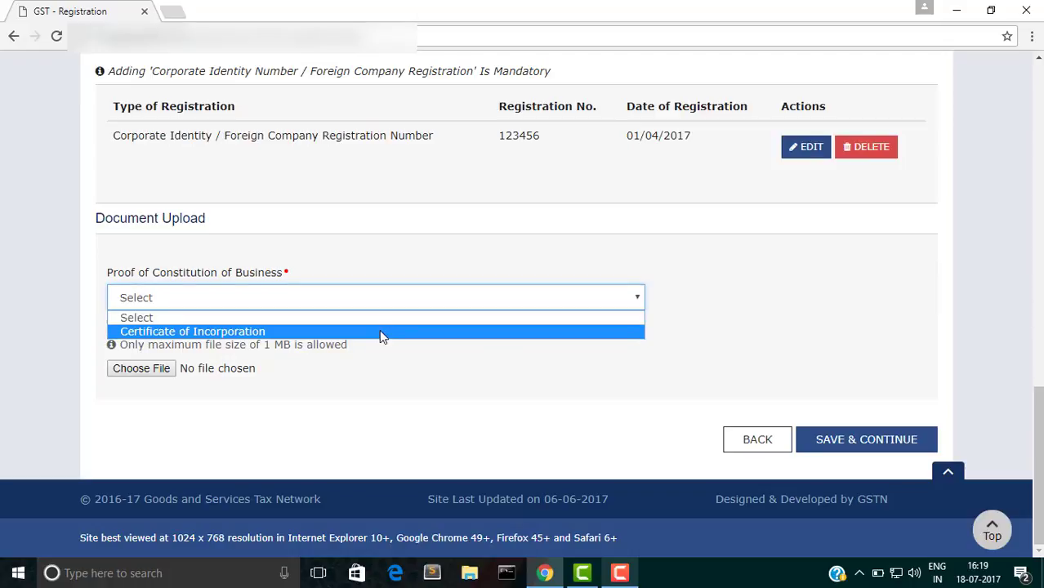
pyautogui.click(379, 331)
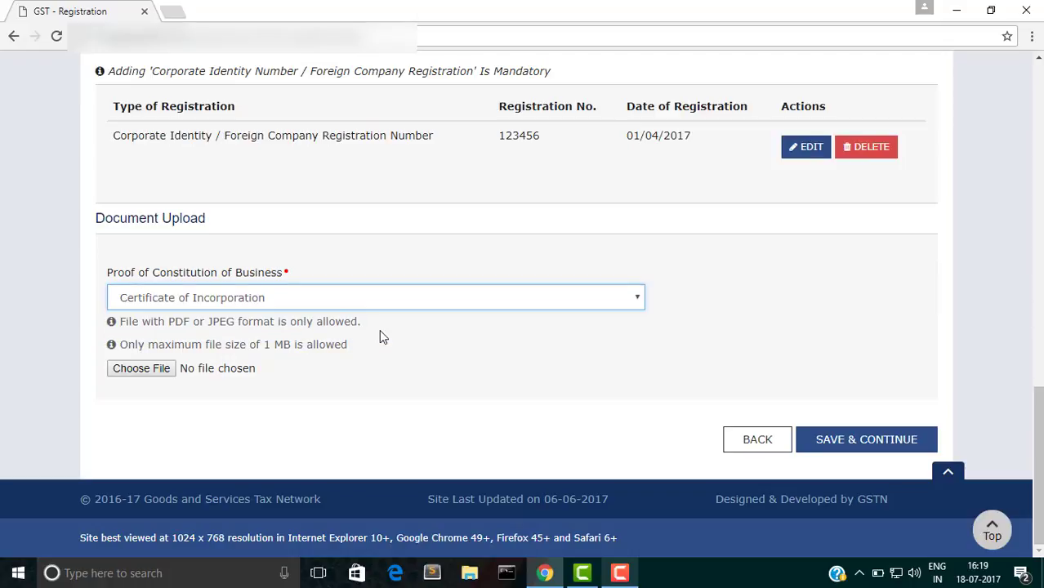
pyautogui.click(157, 369)
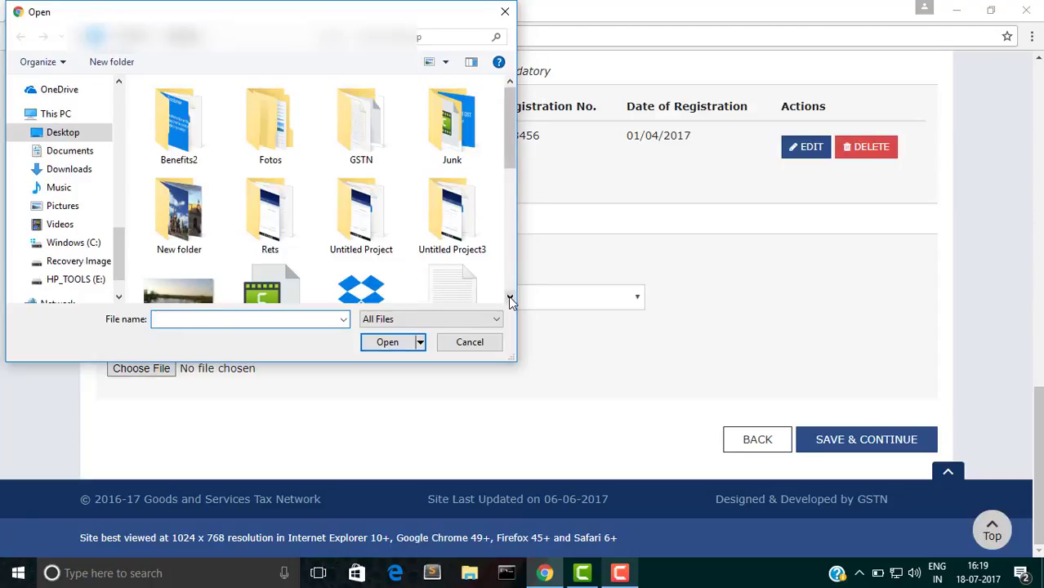
pyautogui.scroll(-2, 510, 301)
pyautogui.click(217, 154)
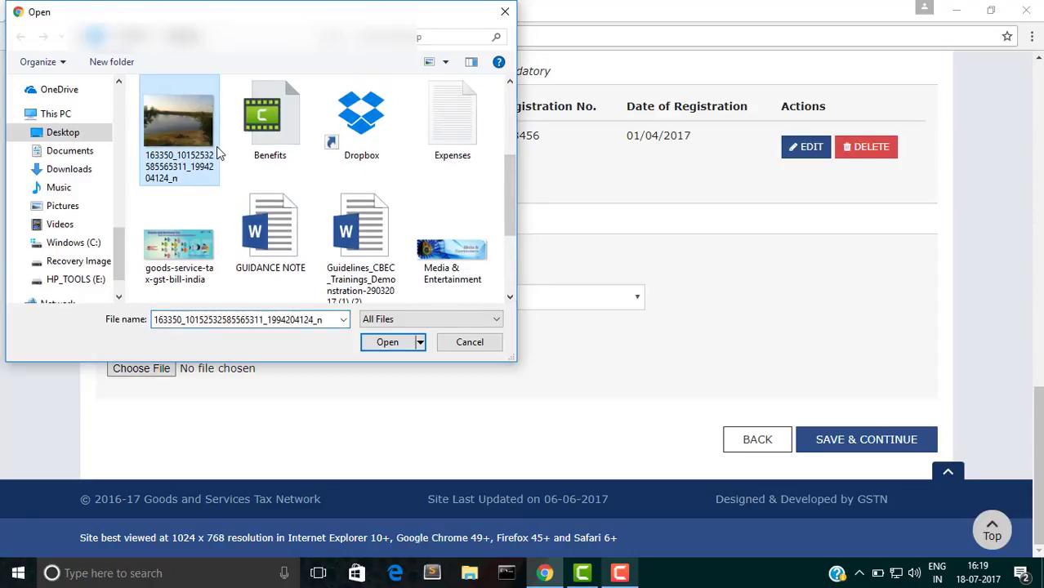
pyautogui.click(387, 342)
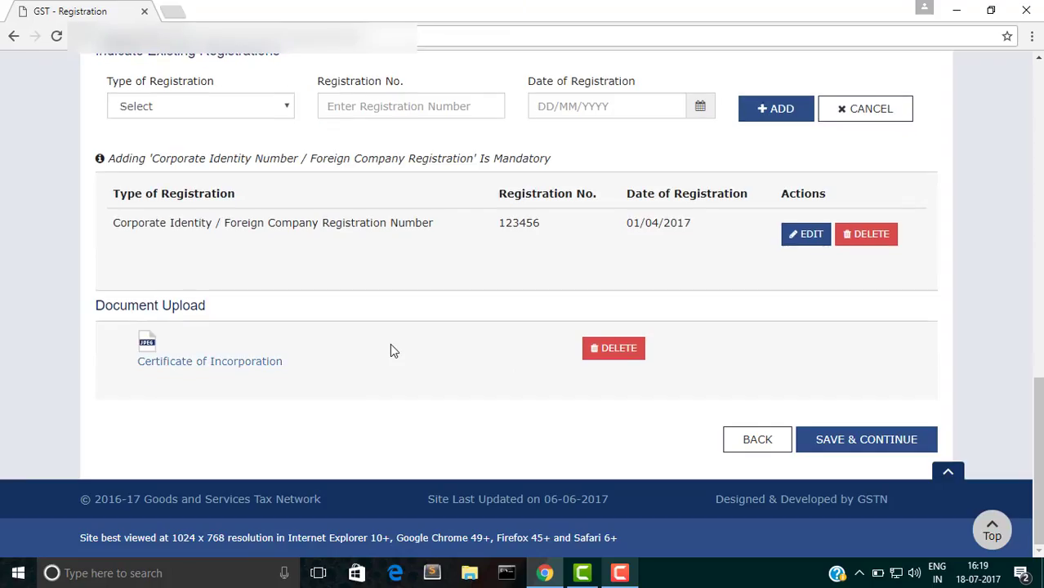
pyautogui.click(882, 444)
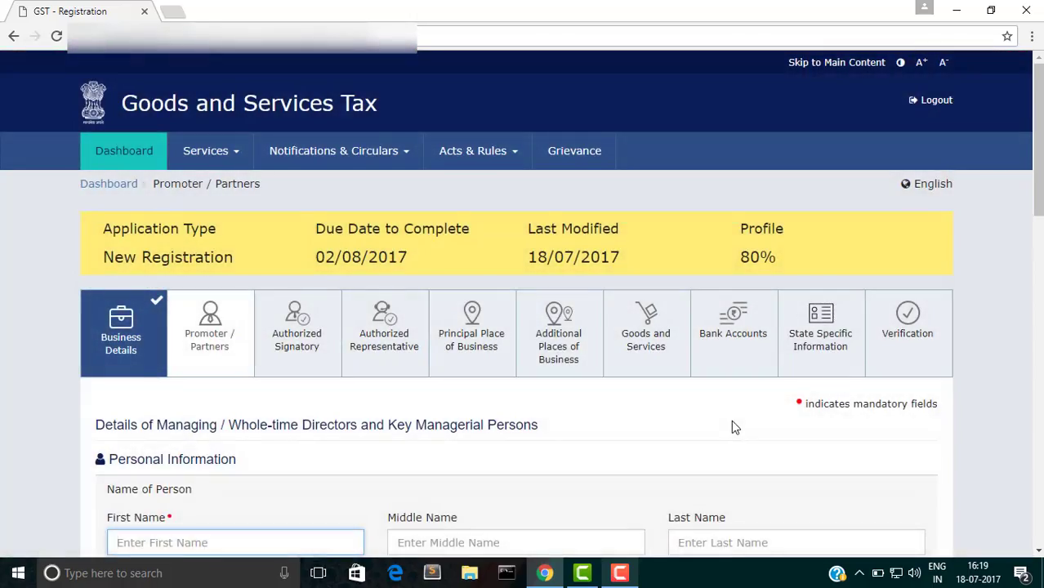
# Step: Enter the promoter's first name and the father's first name
pyautogui.scroll(-3, 732, 426)
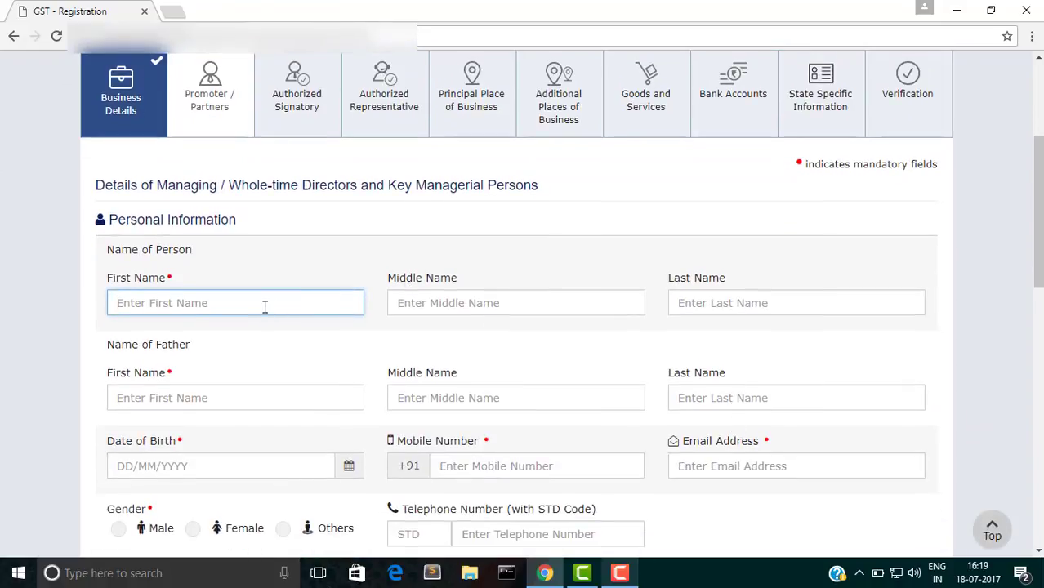
pyautogui.write('Gopi')
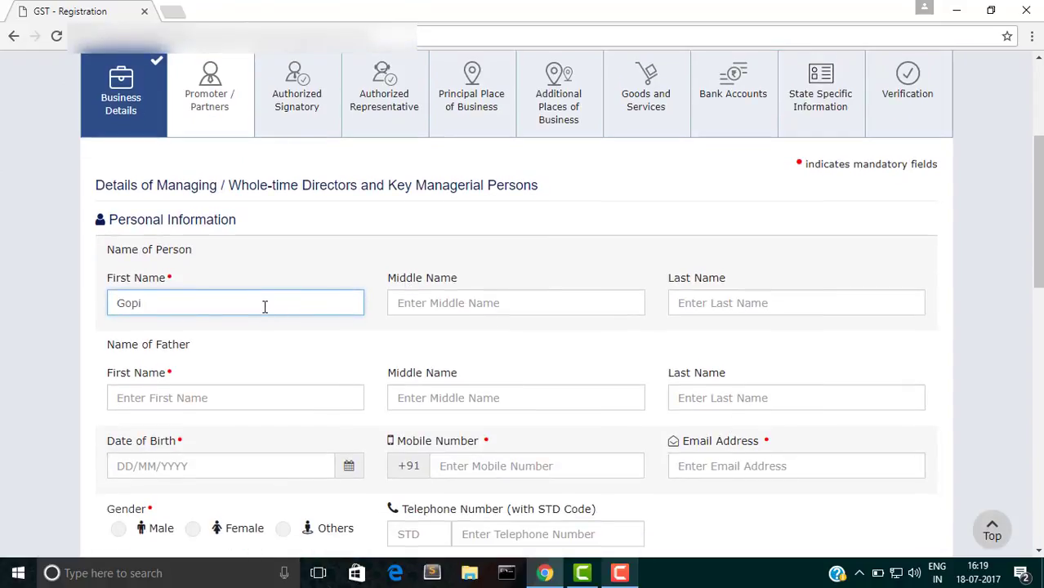
pyautogui.scroll(-2, 373, 323)
pyautogui.click(218, 207)
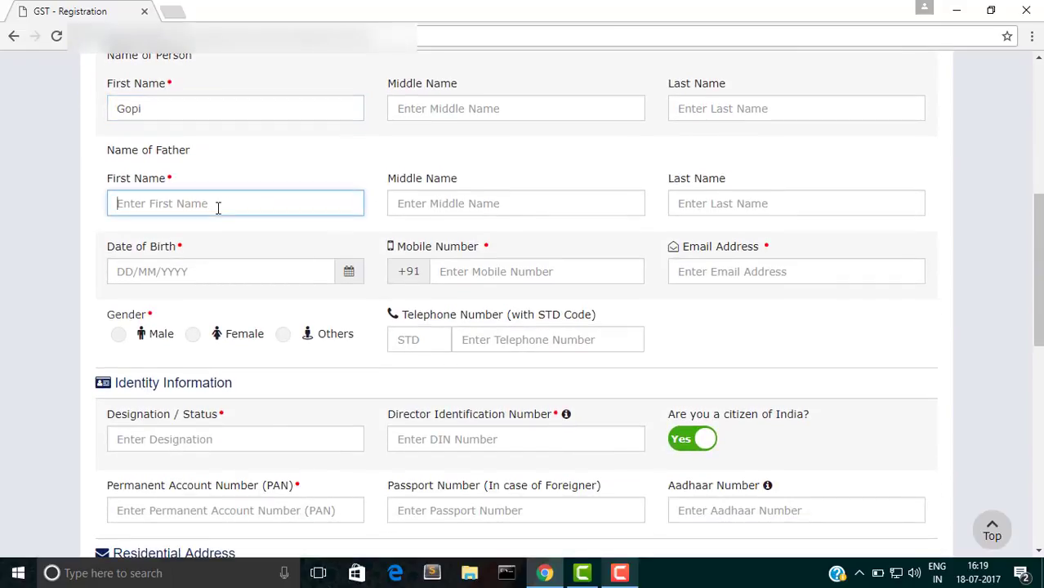
pyautogui.write('Gopi ')
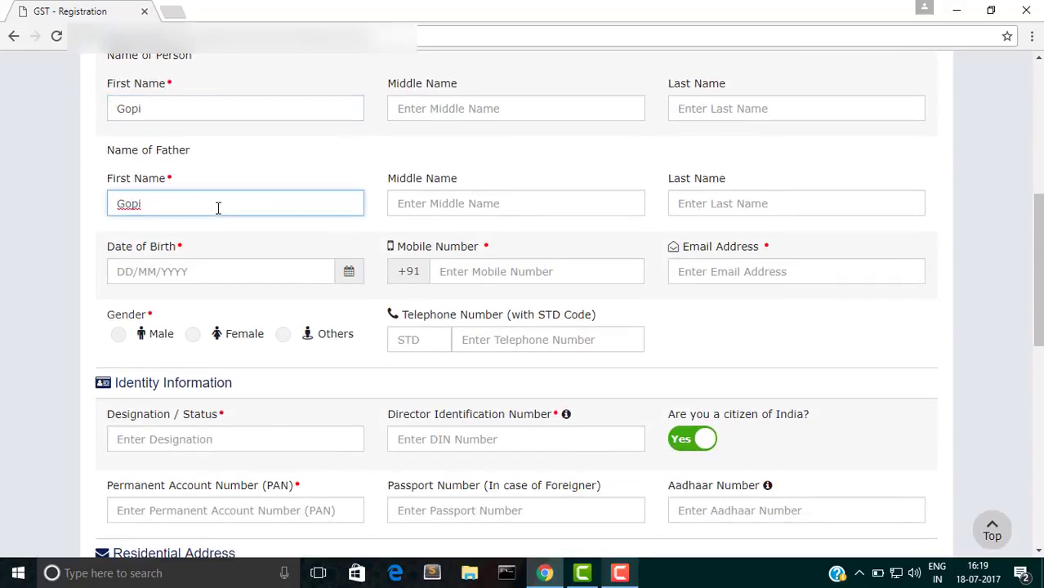
pyautogui.write('Father')
pyautogui.click(345, 272)
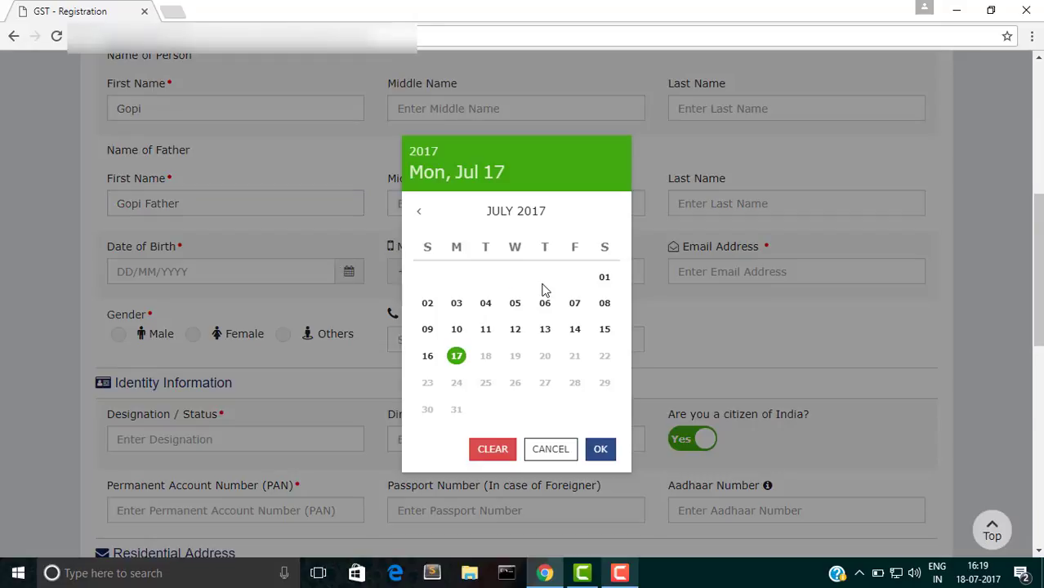
pyautogui.click(604, 277)
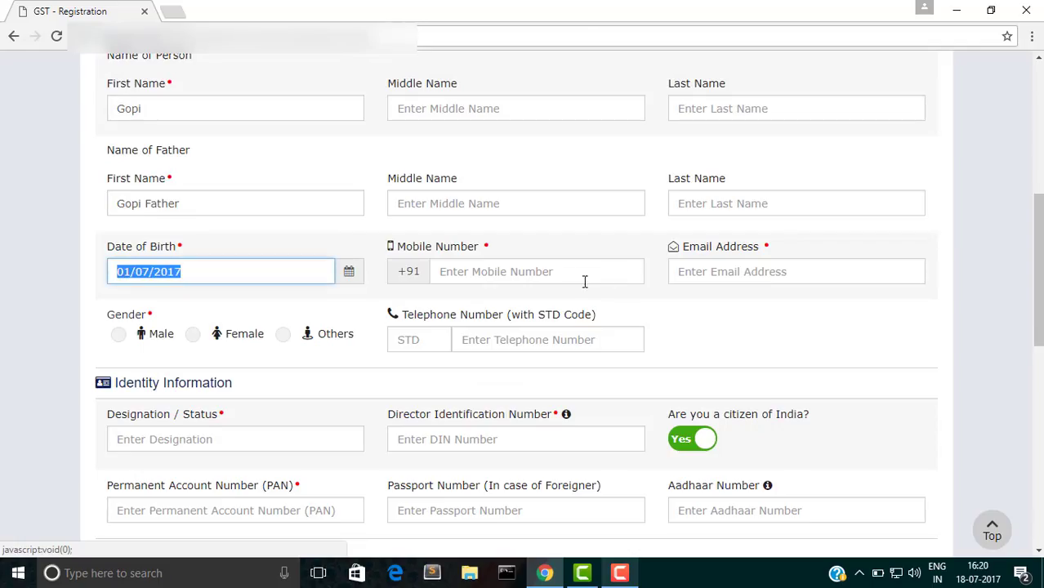
pyautogui.click(198, 276)
pyautogui.press('BackSpace')
pyautogui.press('BackSpace')
pyautogui.press('BackSpace')
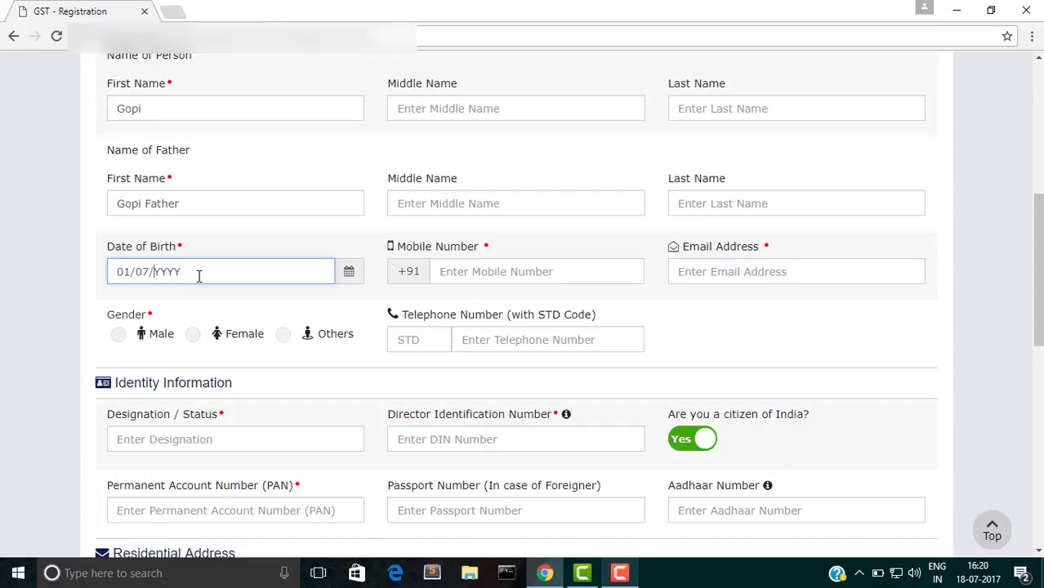
pyautogui.write('1977')
# Step: Fill in the promoter's mobile number and e-mail address, and set gender to Male
pyautogui.click(482, 271)
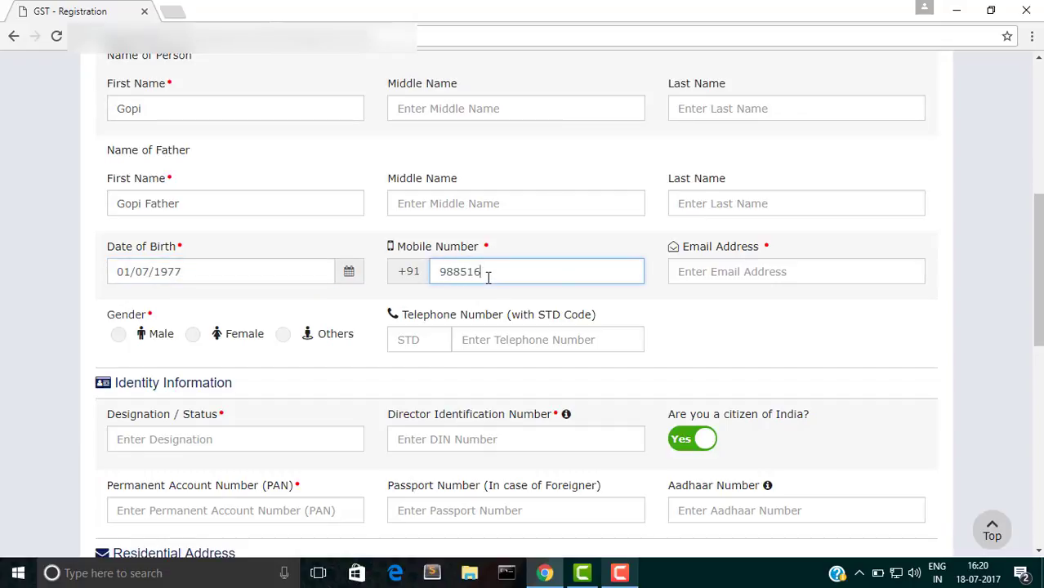
pyautogui.press('Tab')
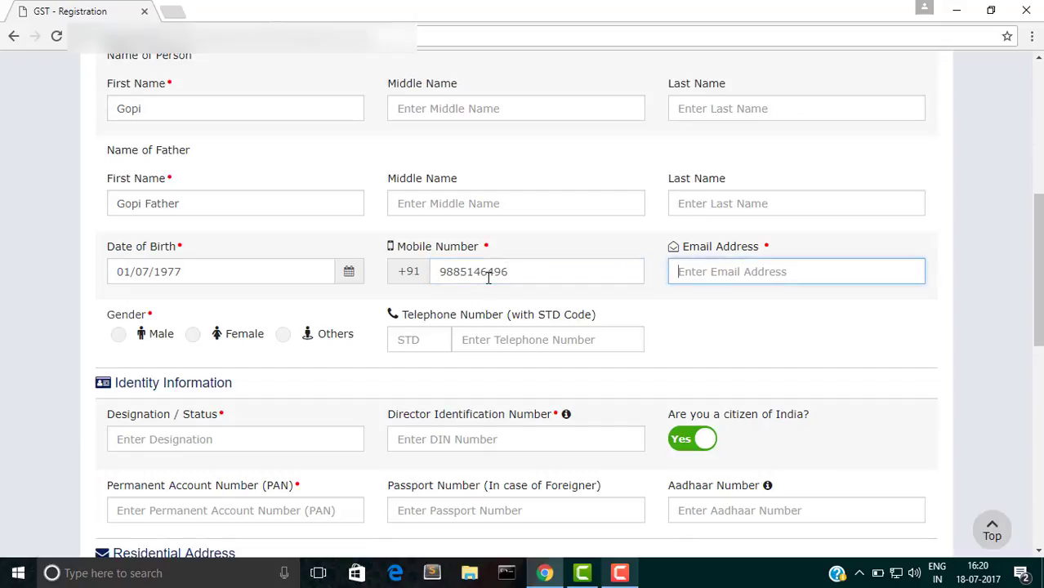
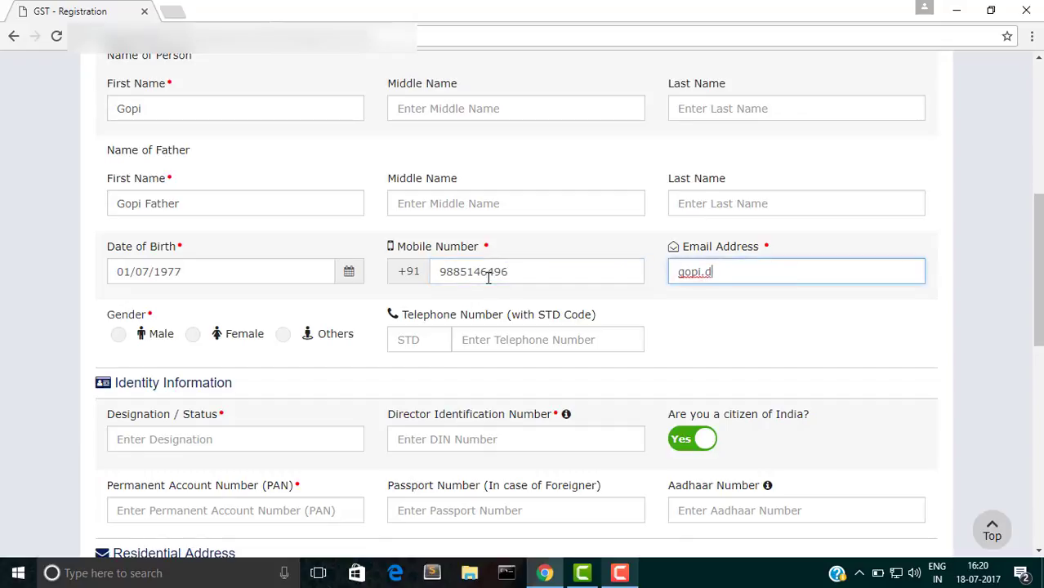
pyautogui.click(119, 334)
# Step: Enter designation MD, the Director Identification Number and the promoter's PAN
pyautogui.scroll(-2, 254, 374)
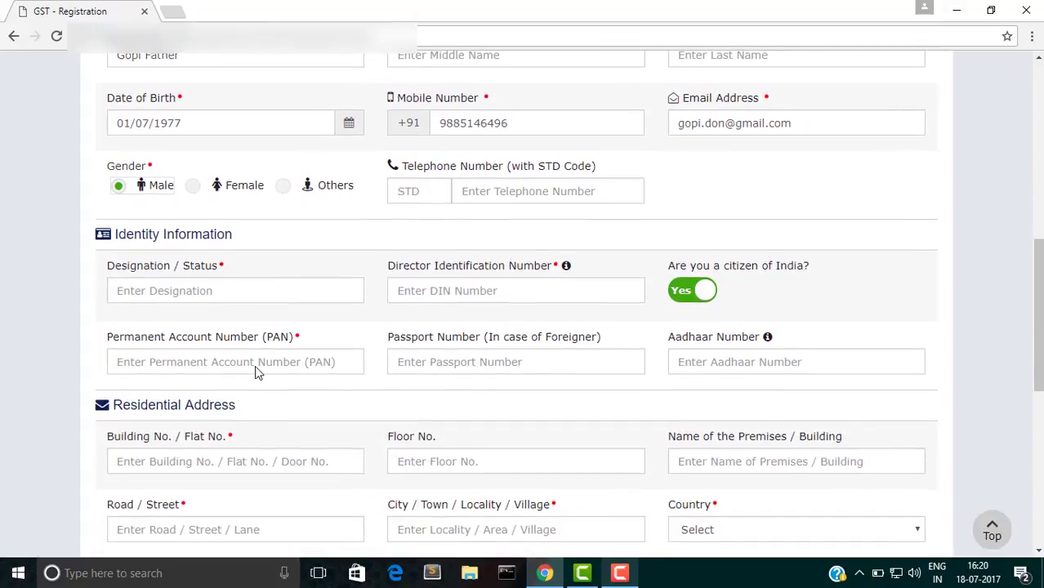
pyautogui.scroll(-1, 255, 373)
pyautogui.scroll(-1, 255, 365)
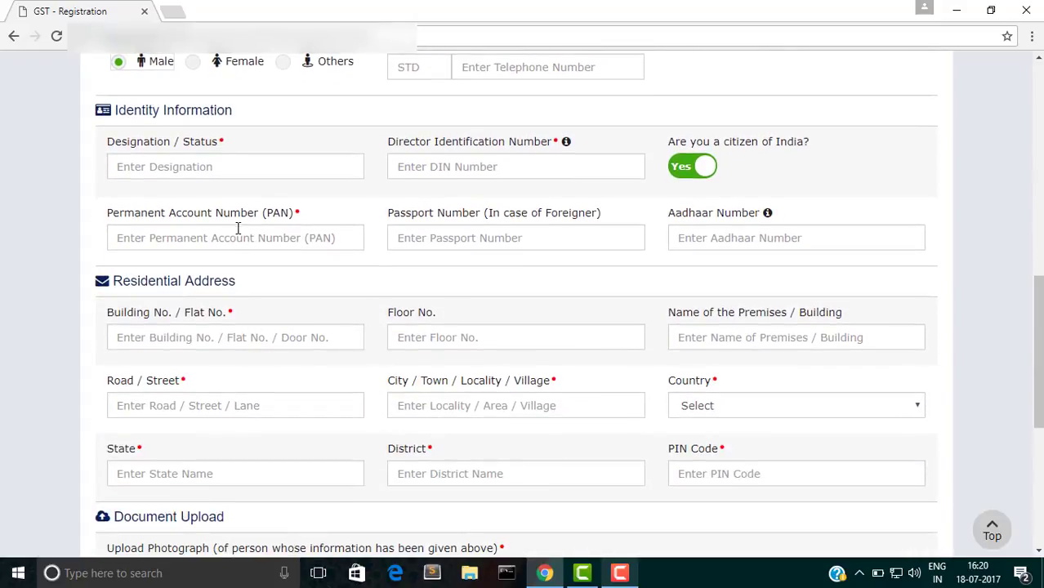
pyautogui.click(201, 155)
pyautogui.write('MD')
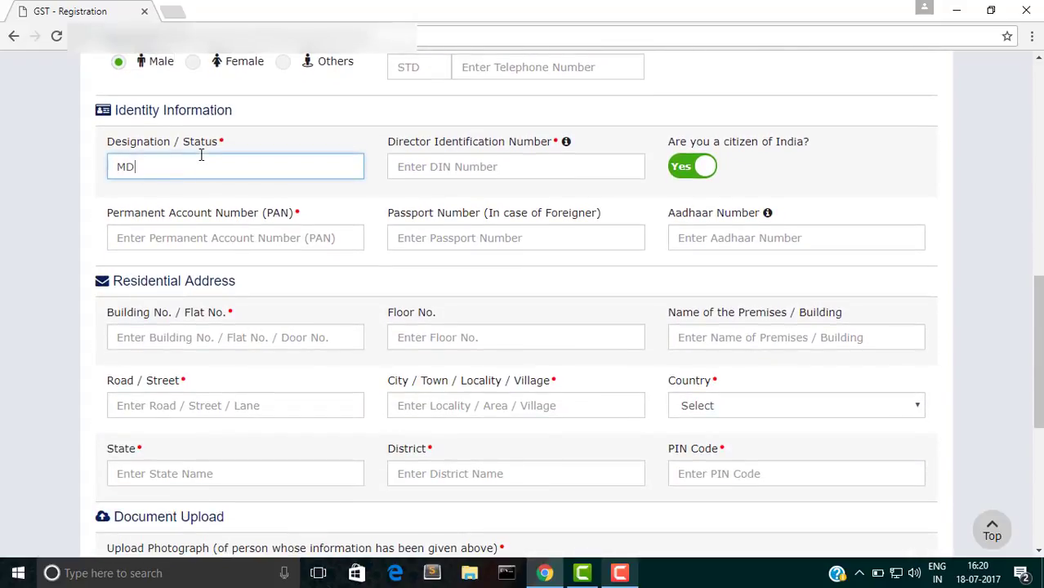
pyautogui.click(473, 164)
pyautogui.write('123')
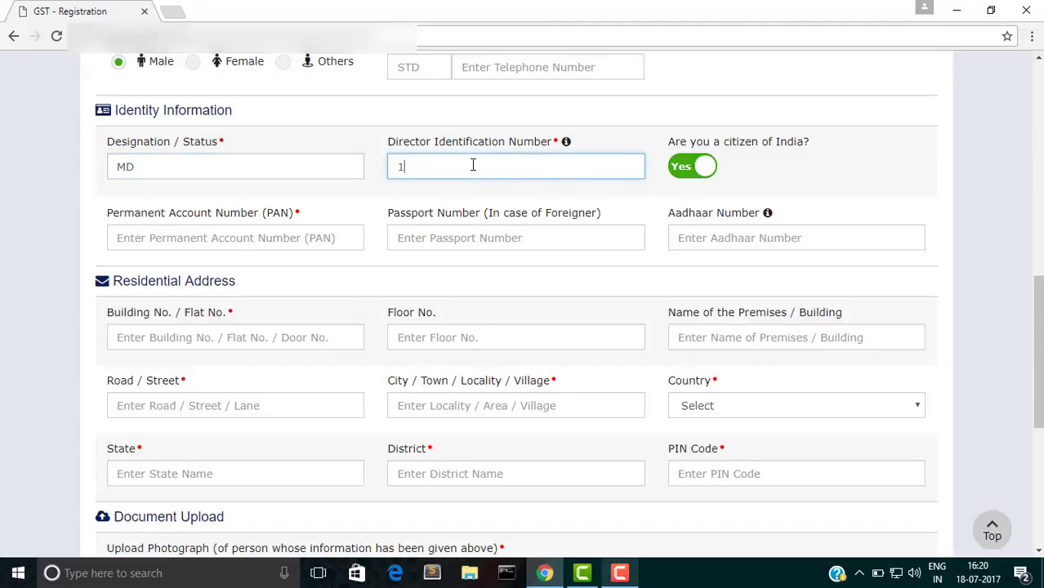
pyautogui.write('678')
pyautogui.click(325, 238)
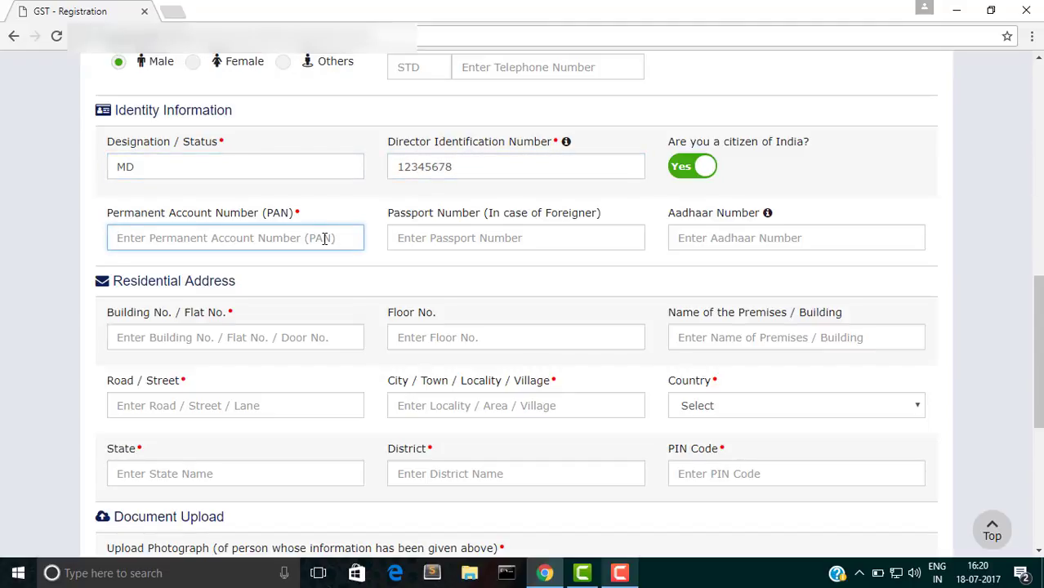
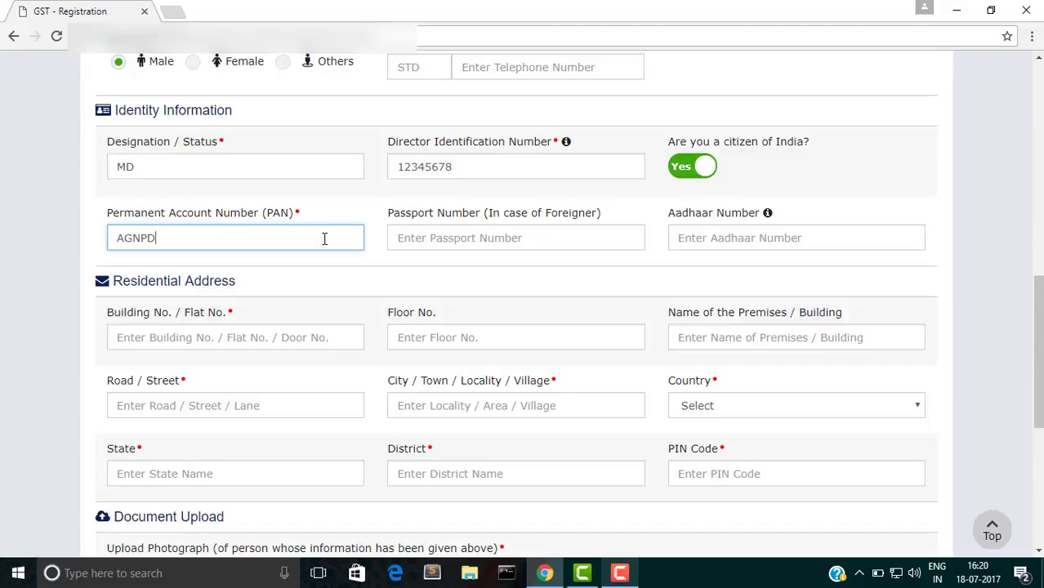
# Step: Fill in the residential building number, street and city
pyautogui.scroll(-2, 400, 294)
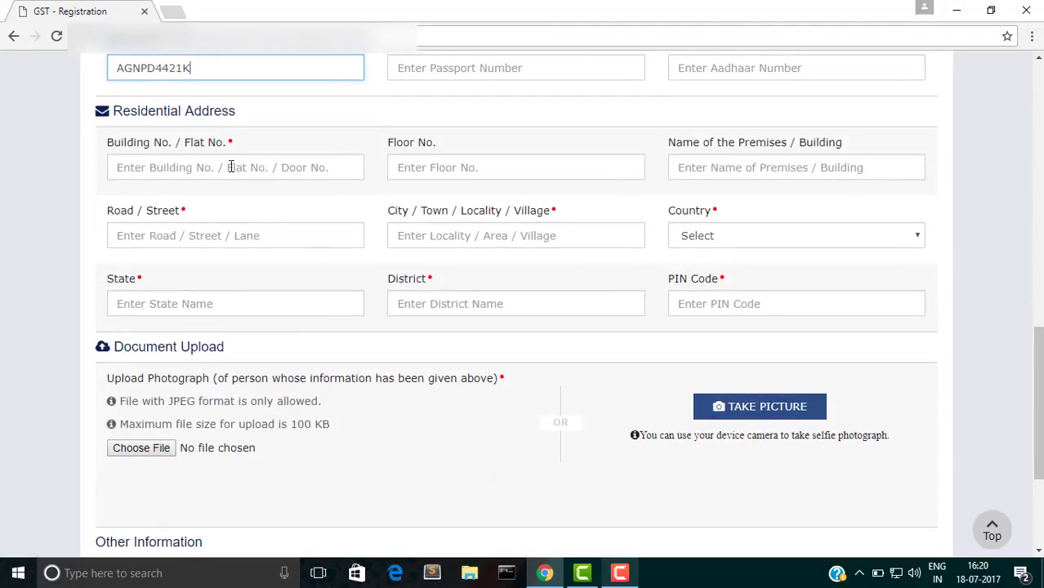
pyautogui.click(232, 166)
pyautogui.write('123')
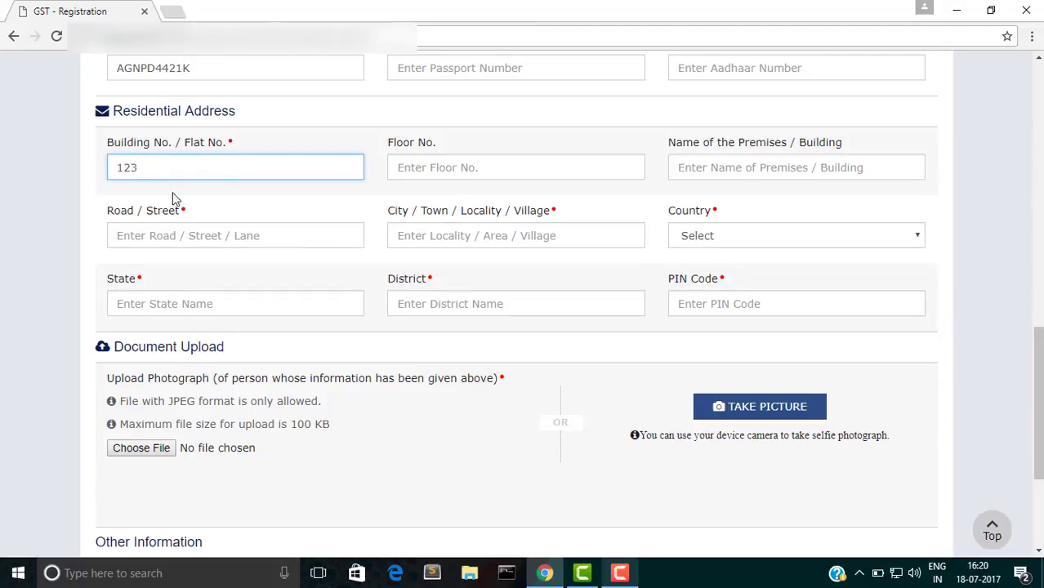
pyautogui.click(163, 232)
pyautogui.write('234')
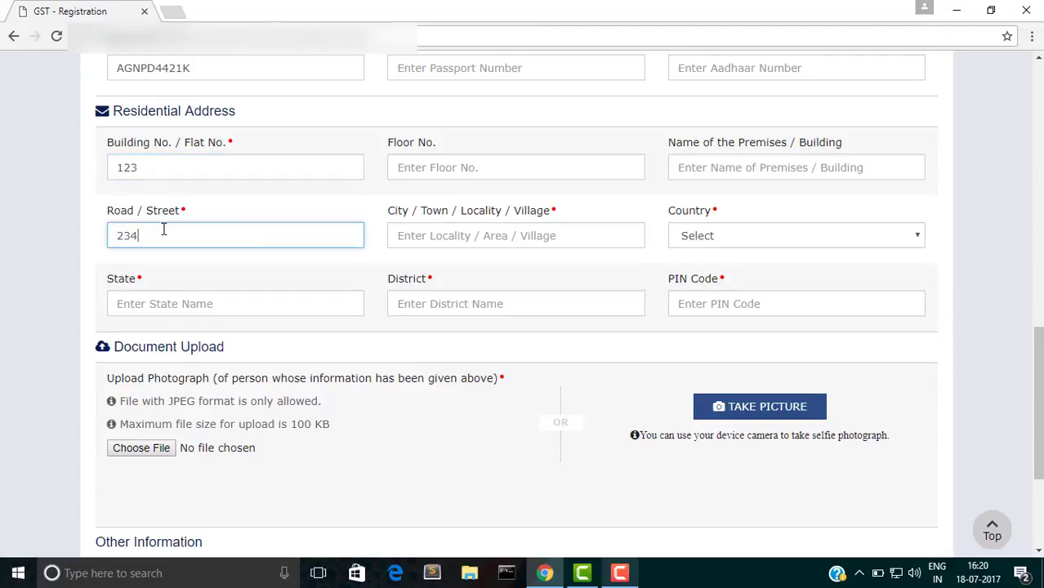
pyautogui.click(424, 232)
pyautogui.write('Del')
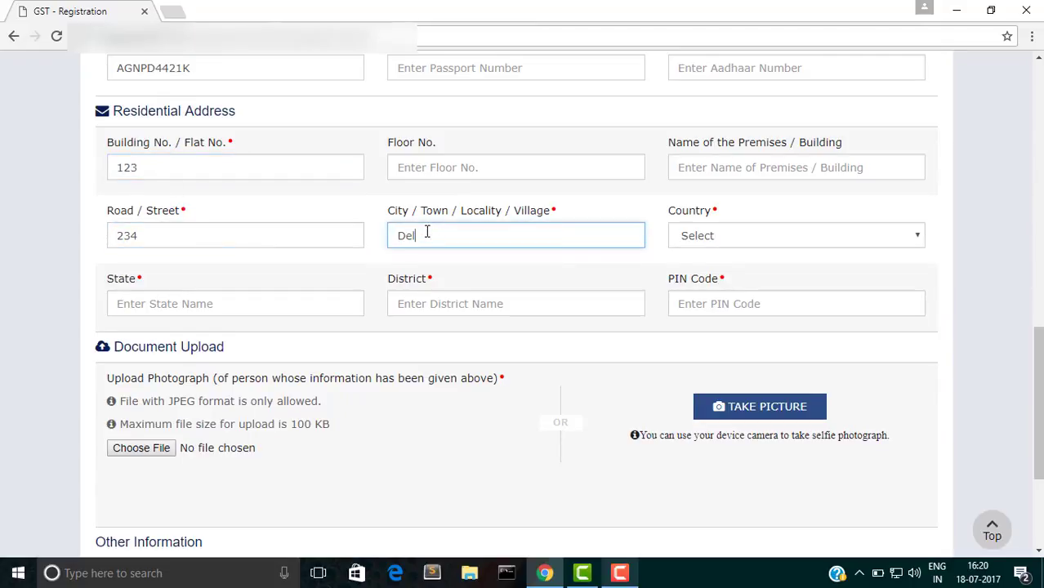
pyautogui.write('hi')
# Step: Choose country India, state Delhi, district Central Delhi, and enter the PIN code
pyautogui.click(780, 242)
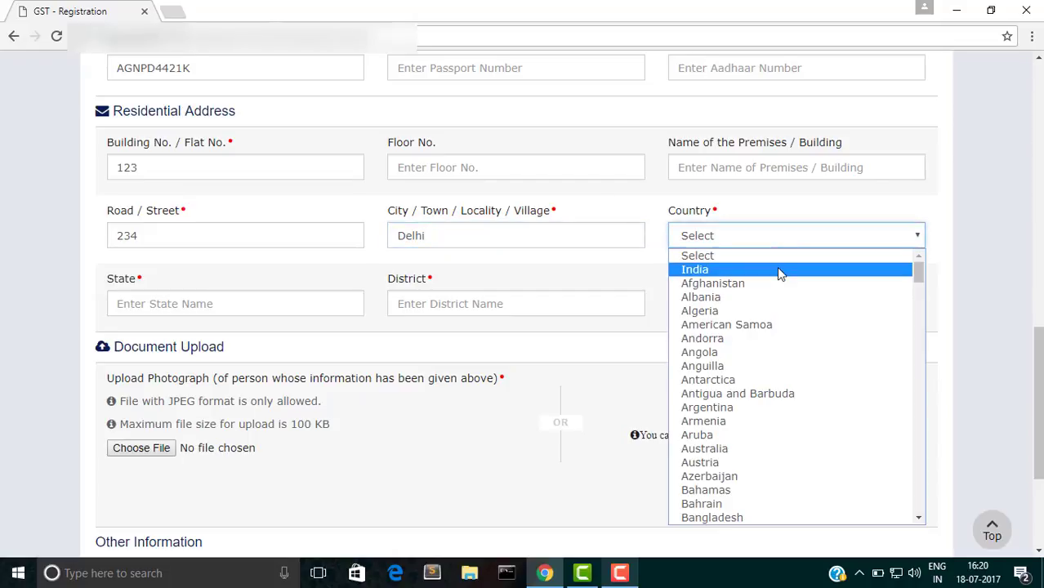
pyautogui.click(776, 269)
pyautogui.click(268, 306)
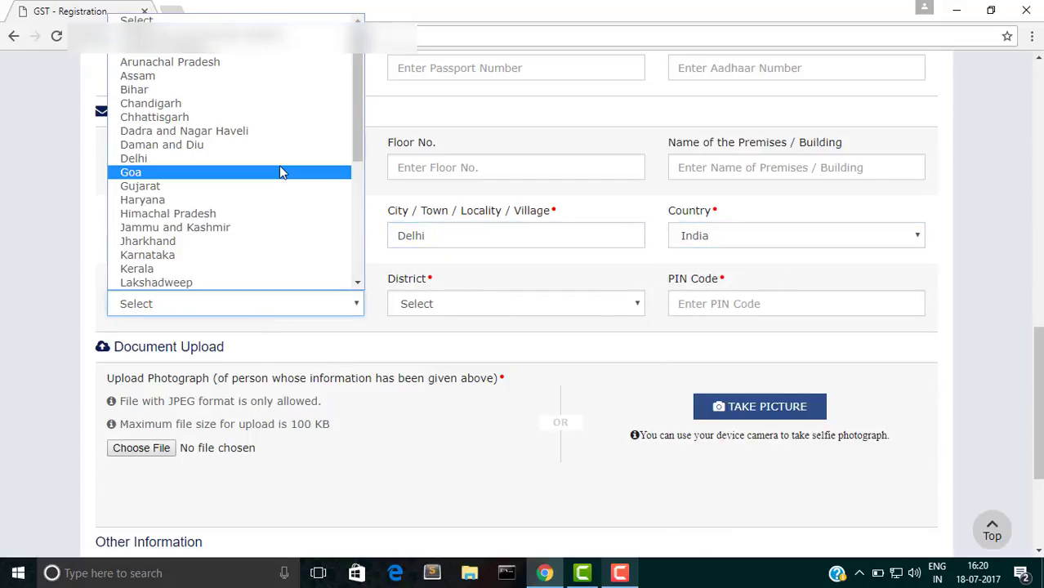
pyautogui.click(256, 158)
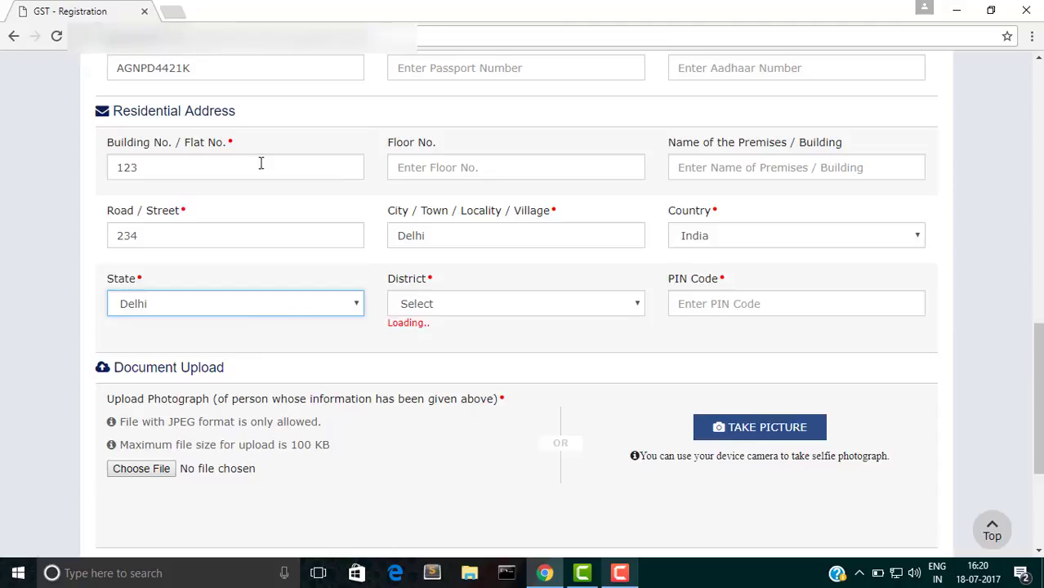
pyautogui.click(510, 304)
pyautogui.click(511, 337)
pyautogui.click(729, 297)
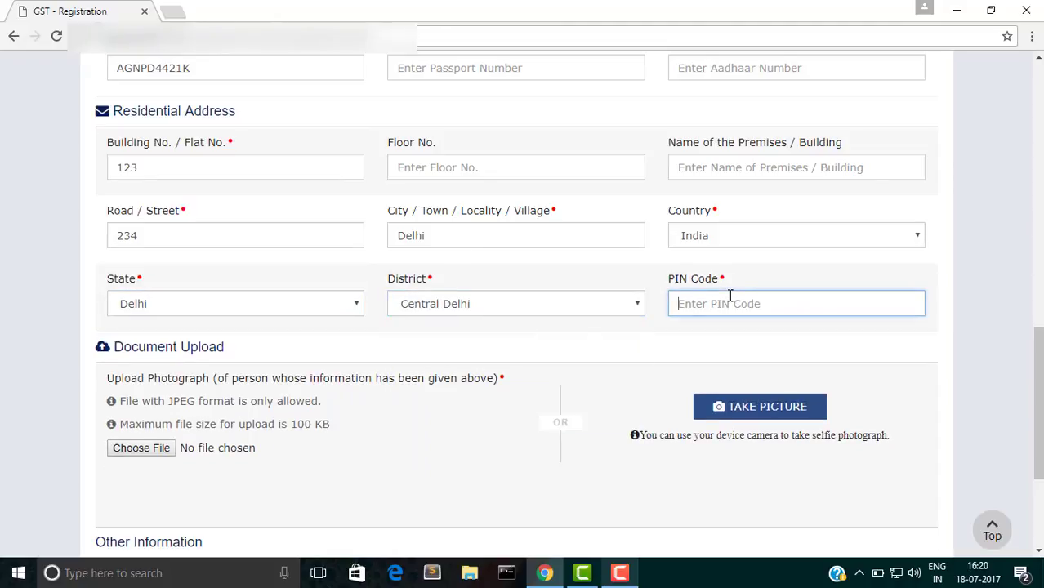
pyautogui.write('110002')
pyautogui.scroll(-2, 408, 451)
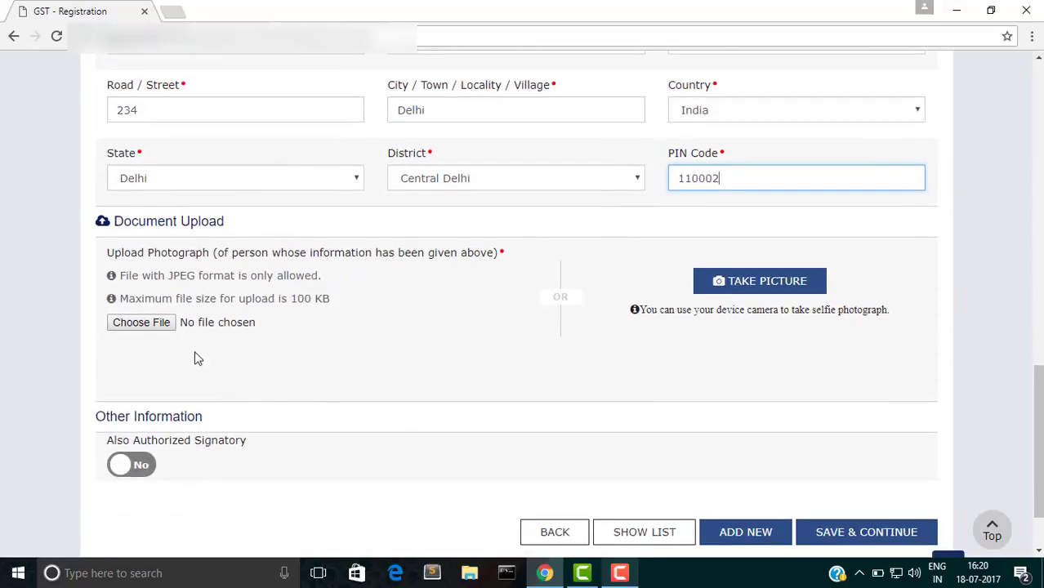
# Step: Upload the landscape JPEG as the promoter's photograph and set Also Authorized Signatory to Yes
pyautogui.click(141, 323)
pyautogui.click(176, 294)
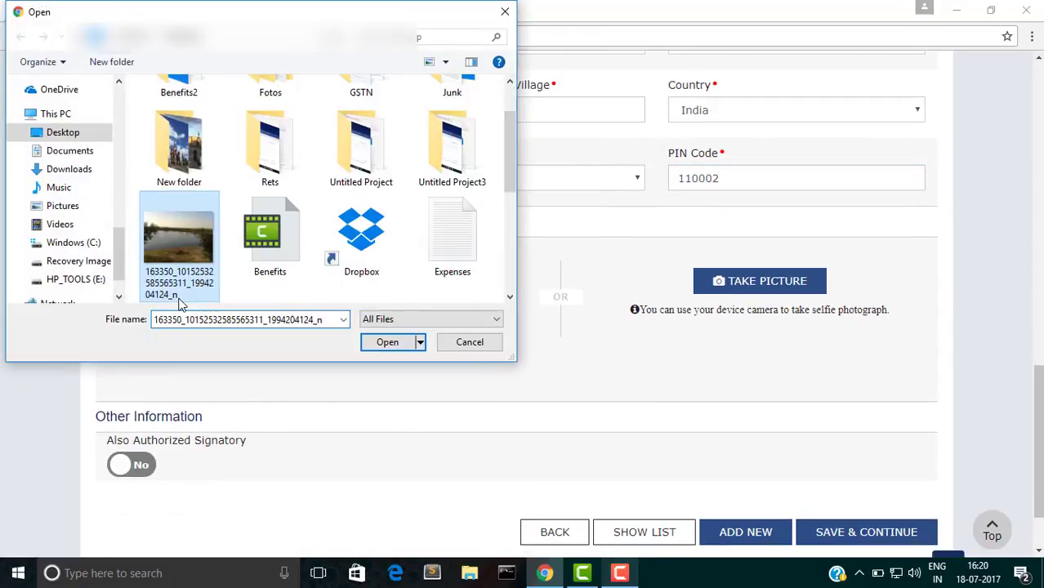
pyautogui.click(387, 342)
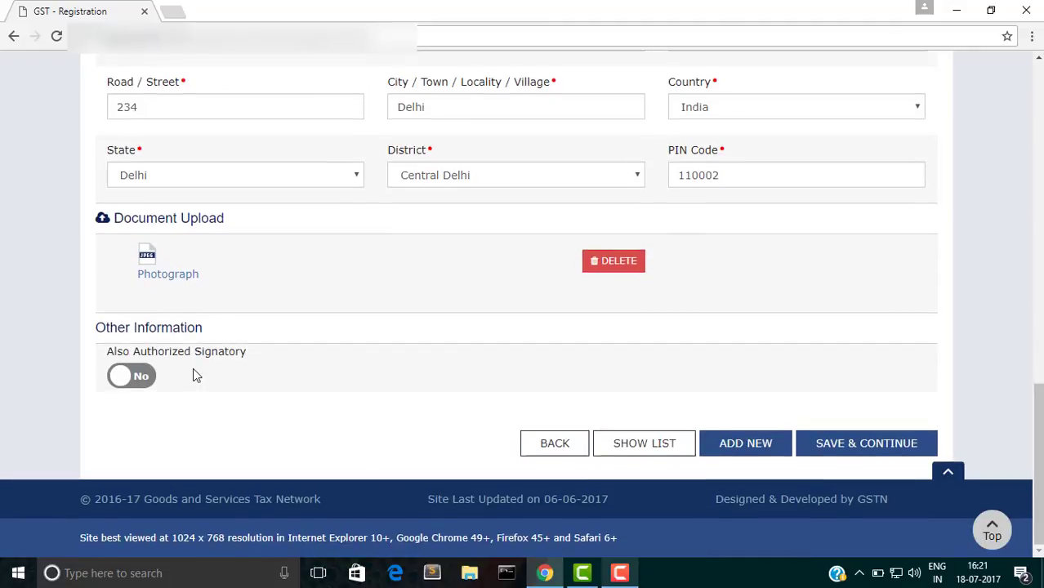
pyautogui.click(141, 380)
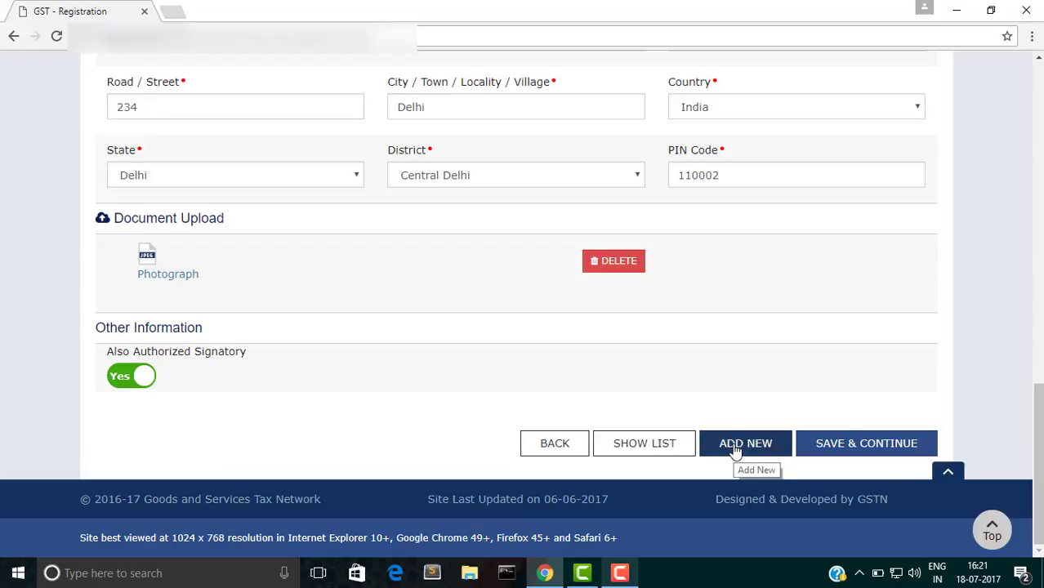
# Step: Save the promoter details and mark the person as primary authorized signatory
pyautogui.click(839, 458)
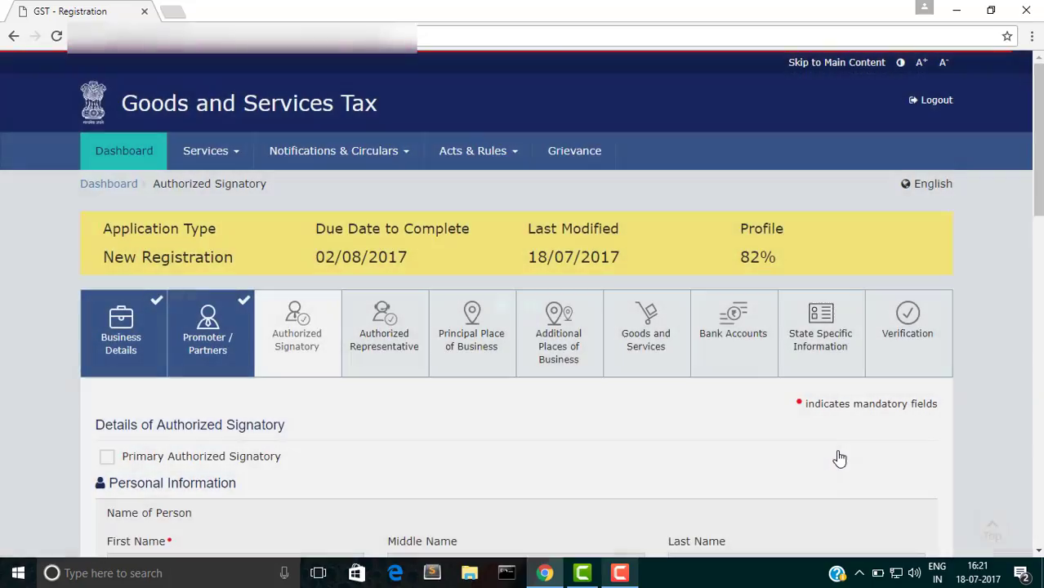
pyautogui.scroll(-4, 839, 458)
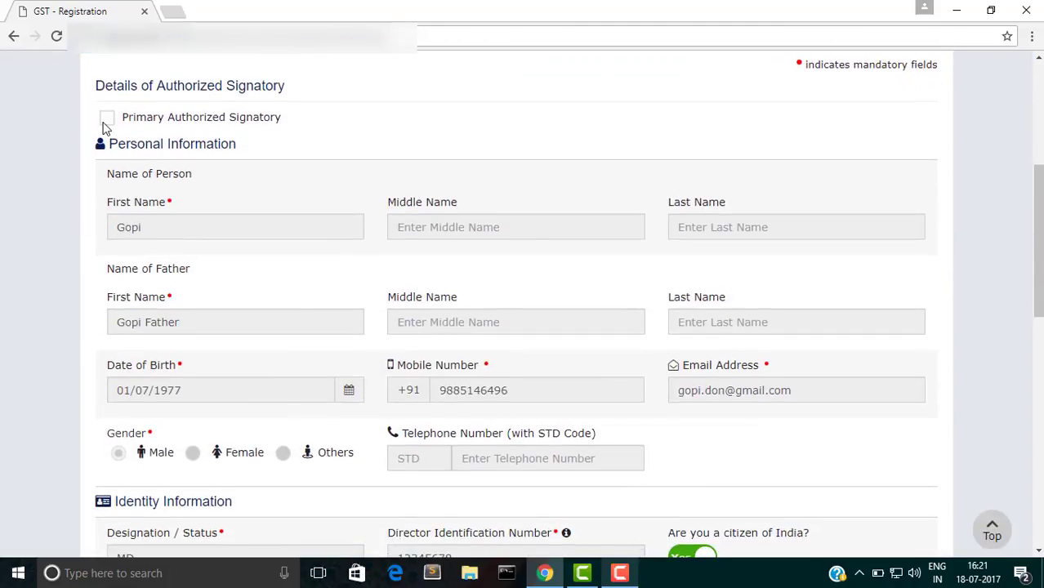
pyautogui.click(106, 119)
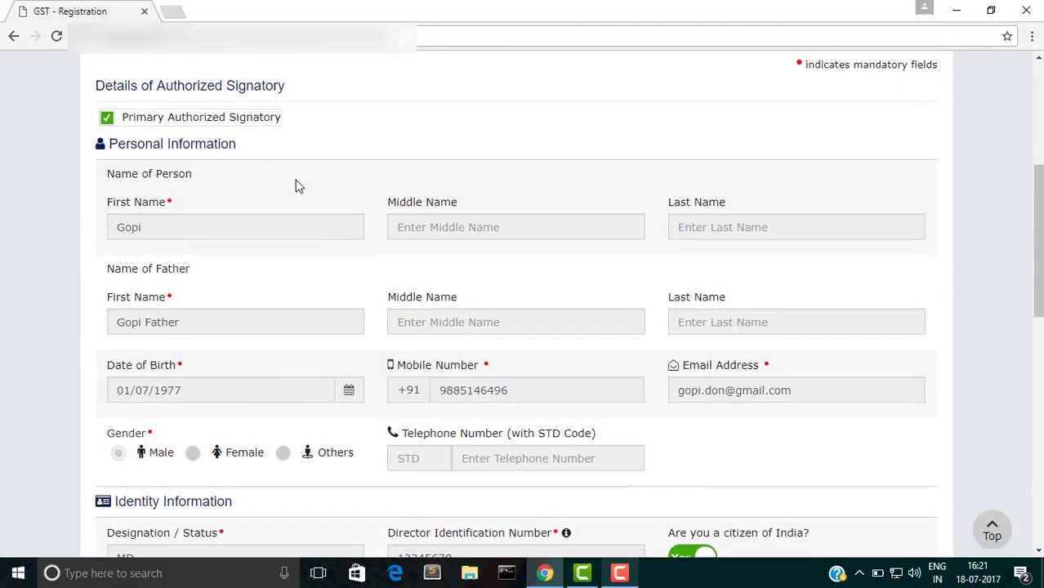
# Step: Choose Letter of Authorisation as the signatory proof and upload its image file
pyautogui.scroll(-5, 299, 186)
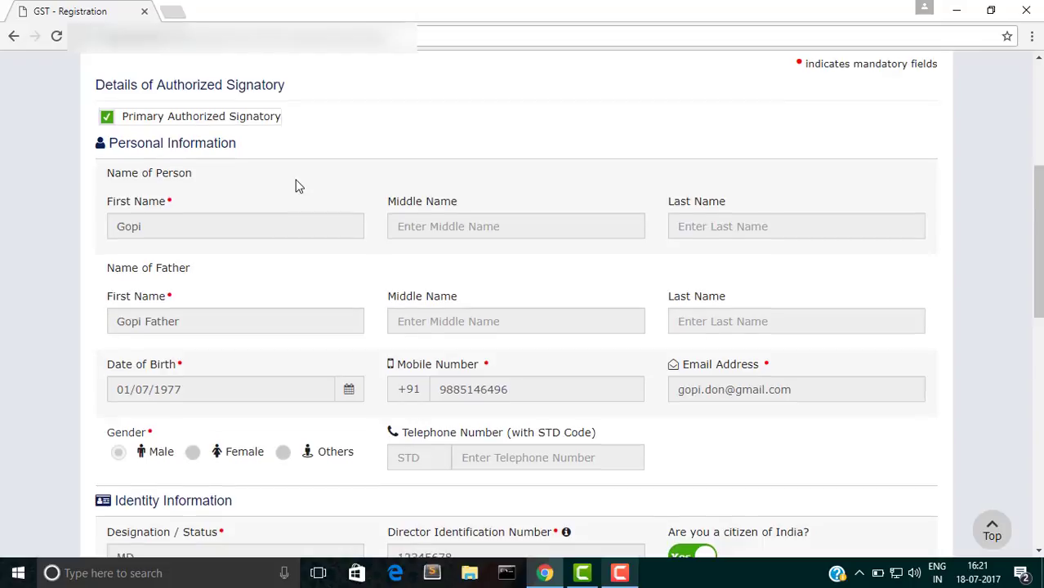
pyautogui.scroll(-4, 298, 186)
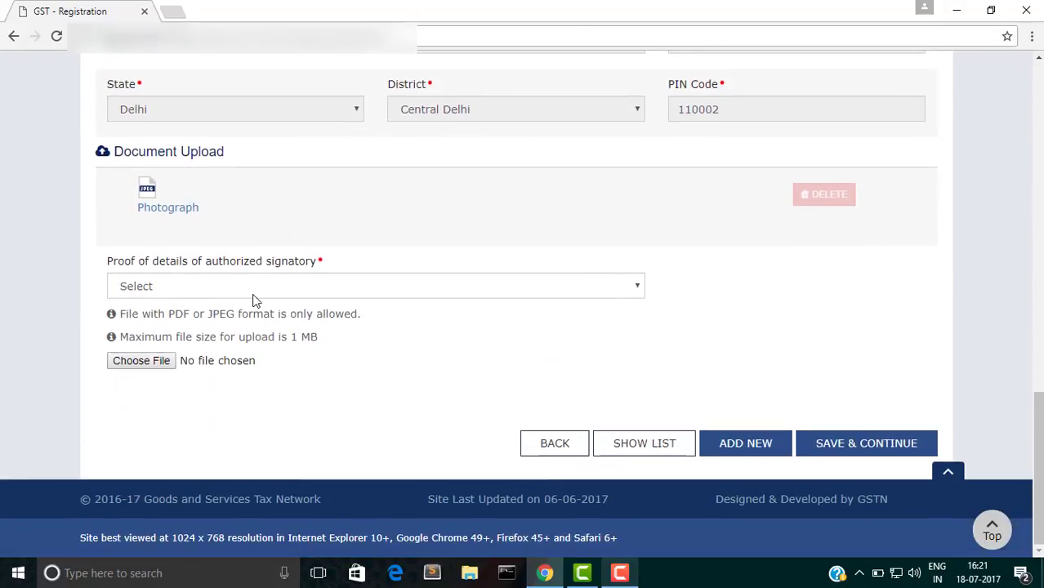
pyautogui.click(228, 291)
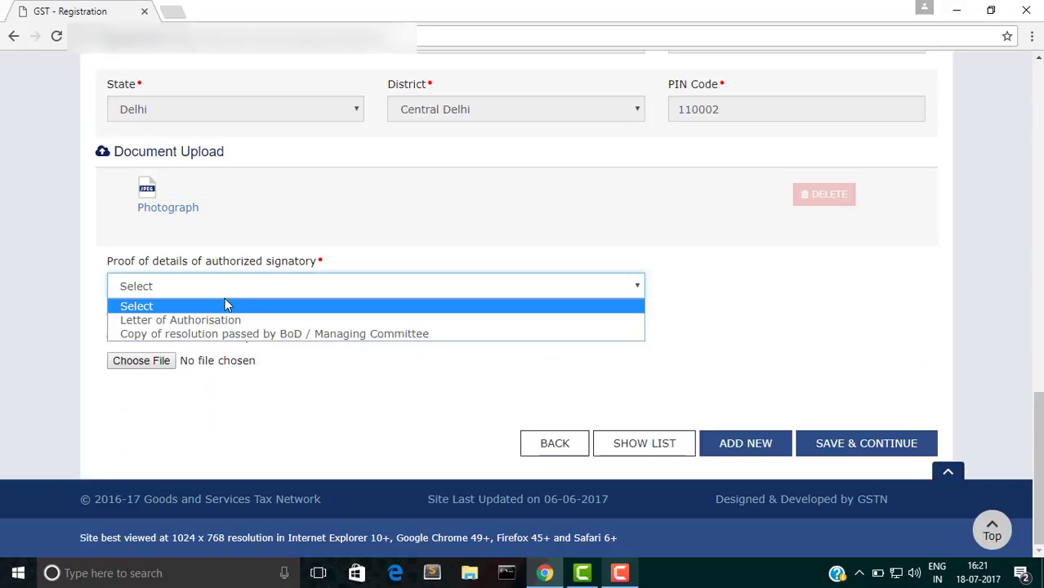
pyautogui.click(227, 320)
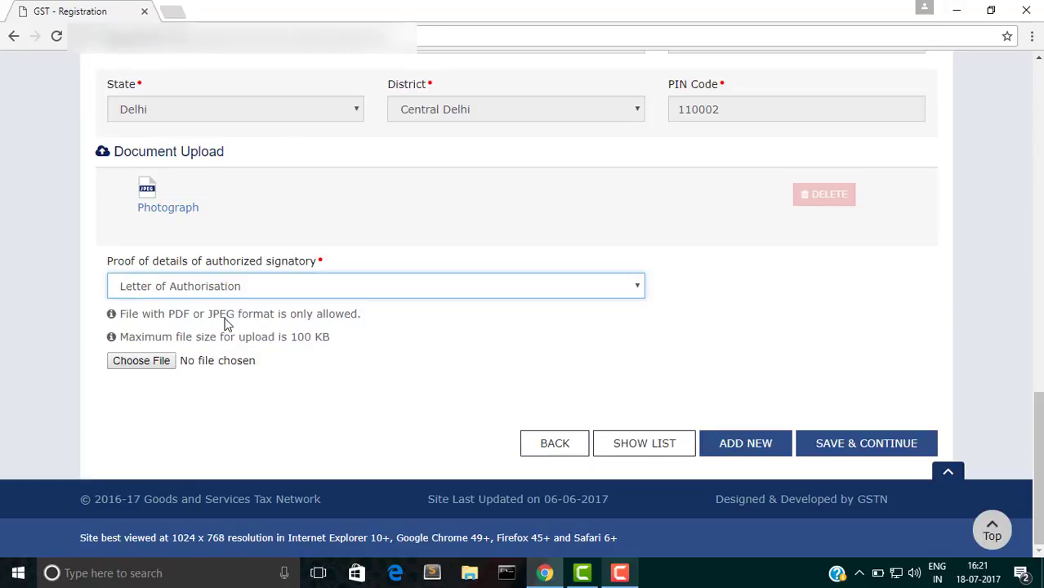
pyautogui.click(134, 363)
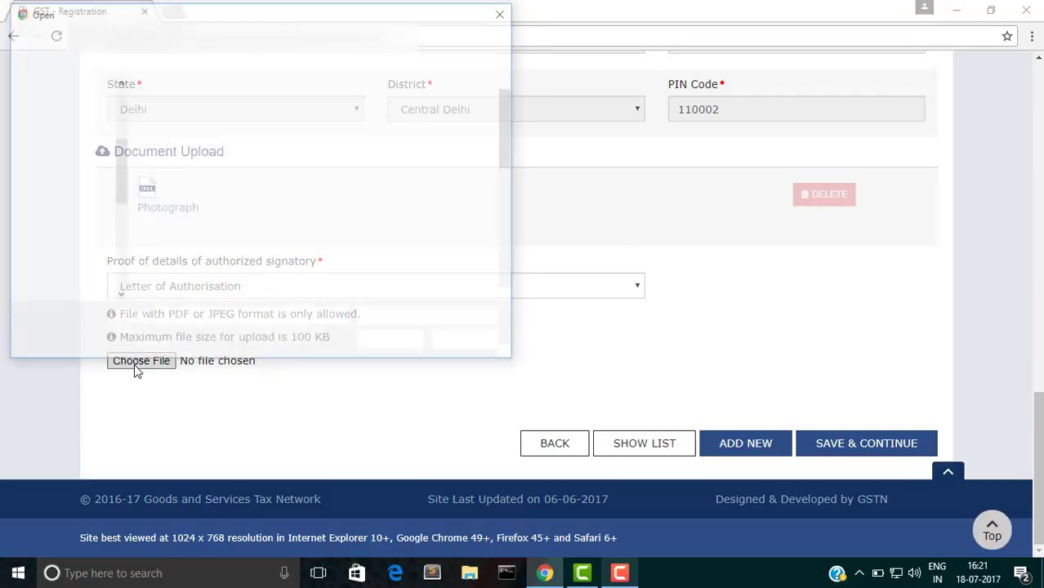
pyautogui.click(174, 287)
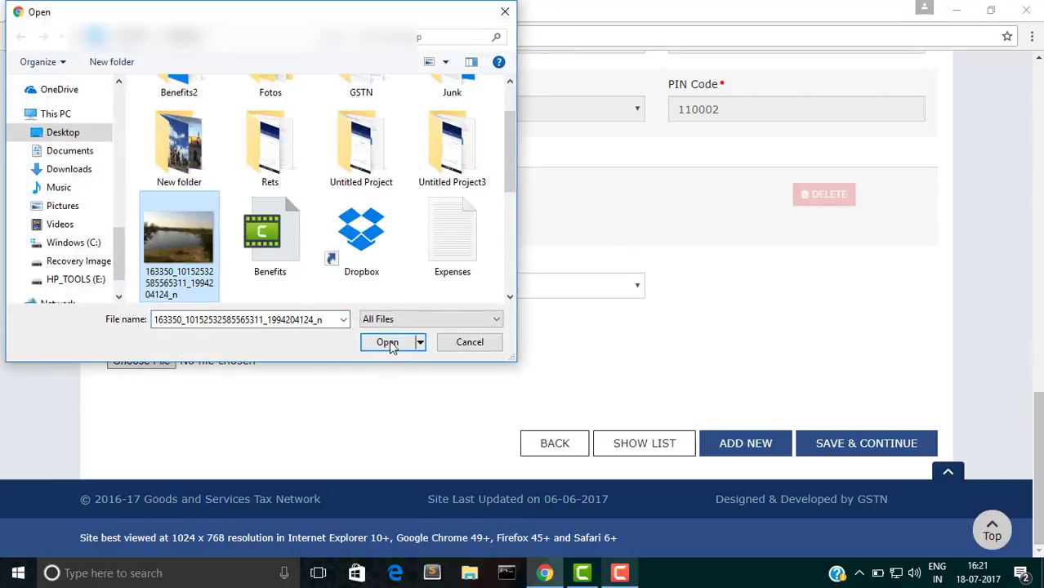
pyautogui.click(388, 342)
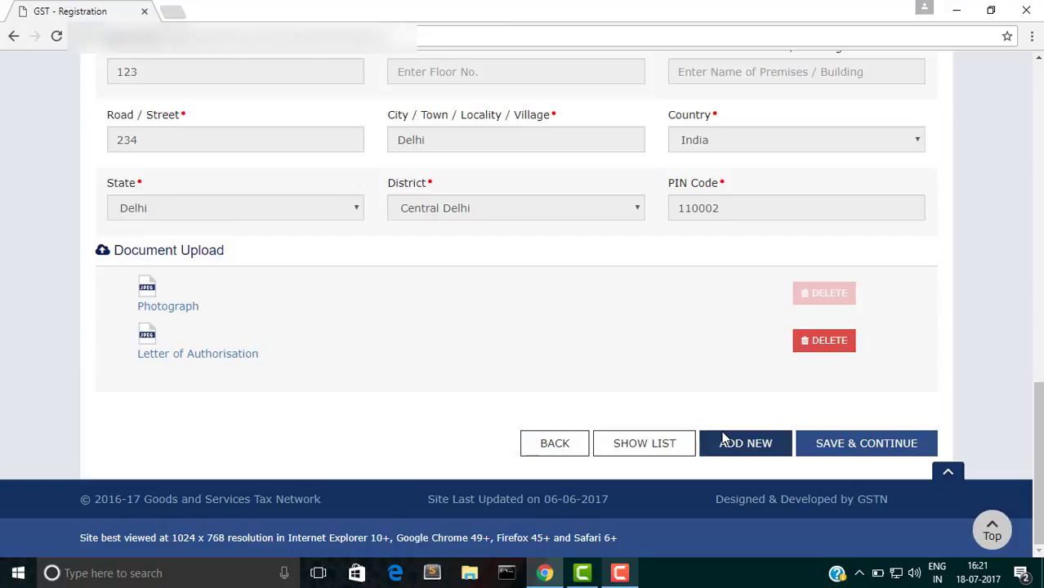
# Step: Save the signatory details and add an authorized representative of type Other
pyautogui.click(828, 447)
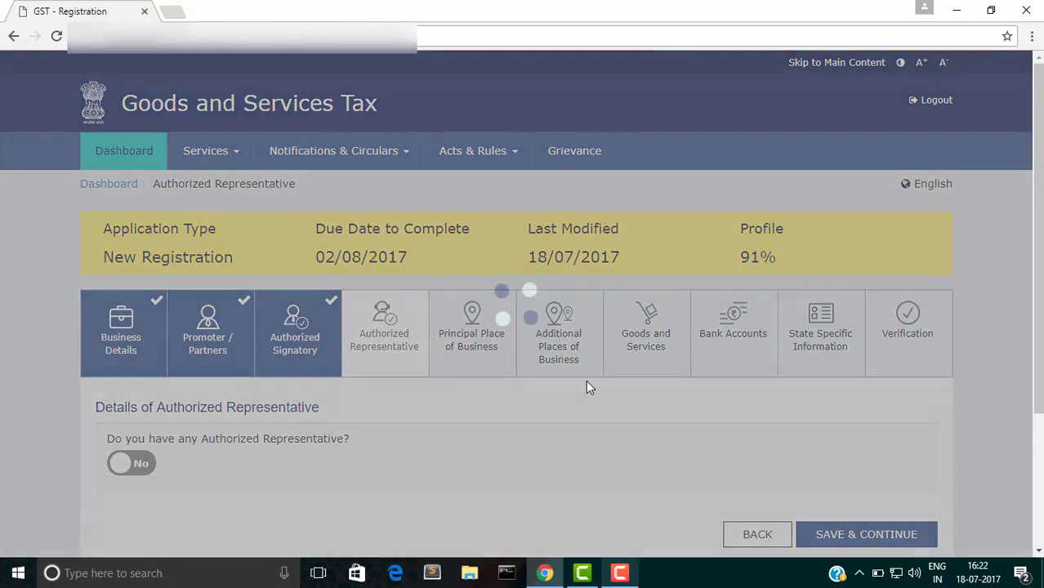
pyautogui.scroll(-3, 586, 381)
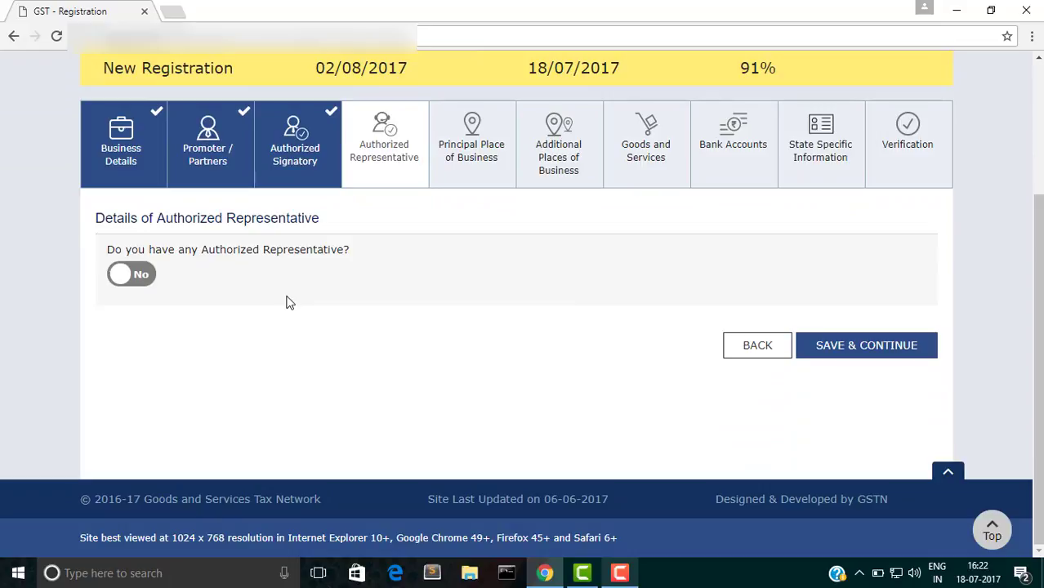
pyautogui.click(147, 284)
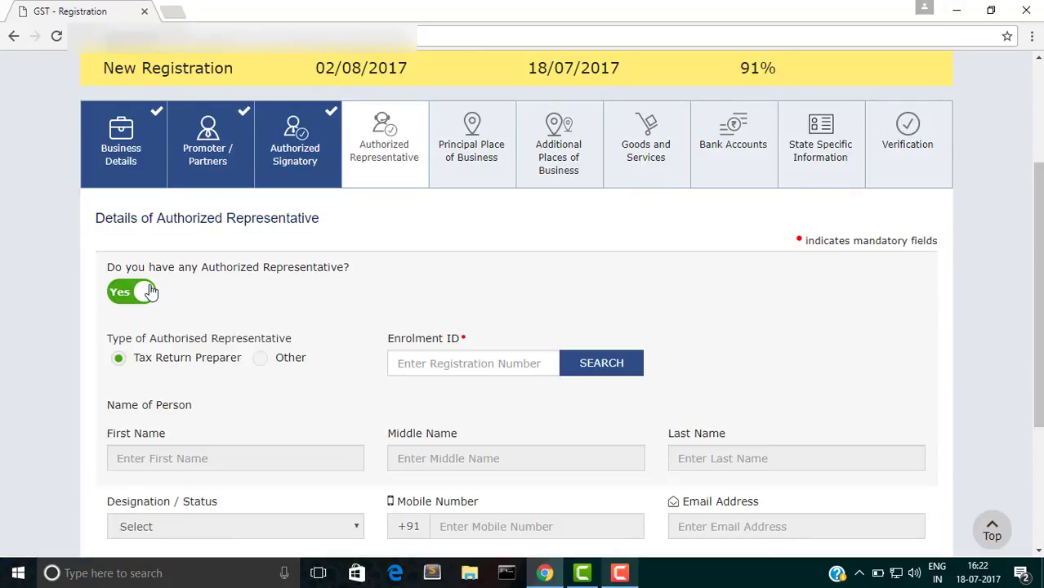
pyautogui.click(265, 362)
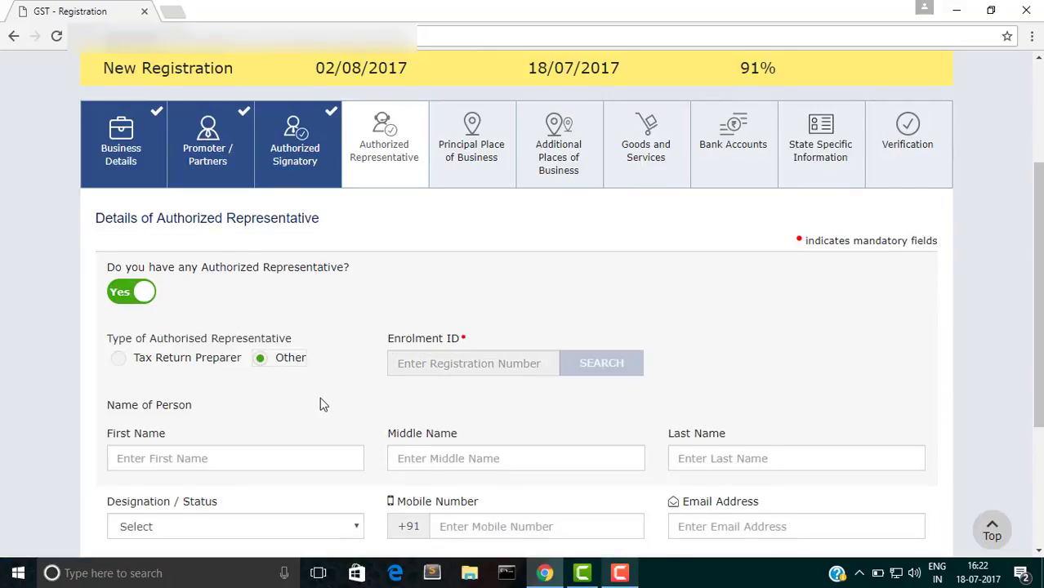
# Step: Enter the representative's first name, mobile number and e-mail, with designation Chartered Accountant holding COP
pyautogui.scroll(-3, 320, 403)
pyautogui.click(168, 275)
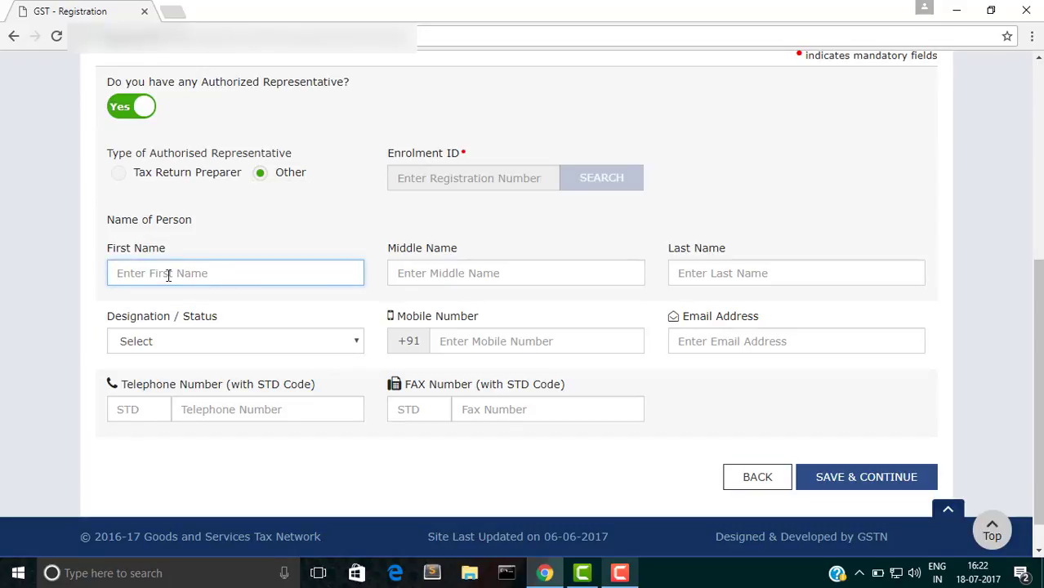
pyautogui.write('Manish')
pyautogui.click(163, 343)
pyautogui.click(185, 372)
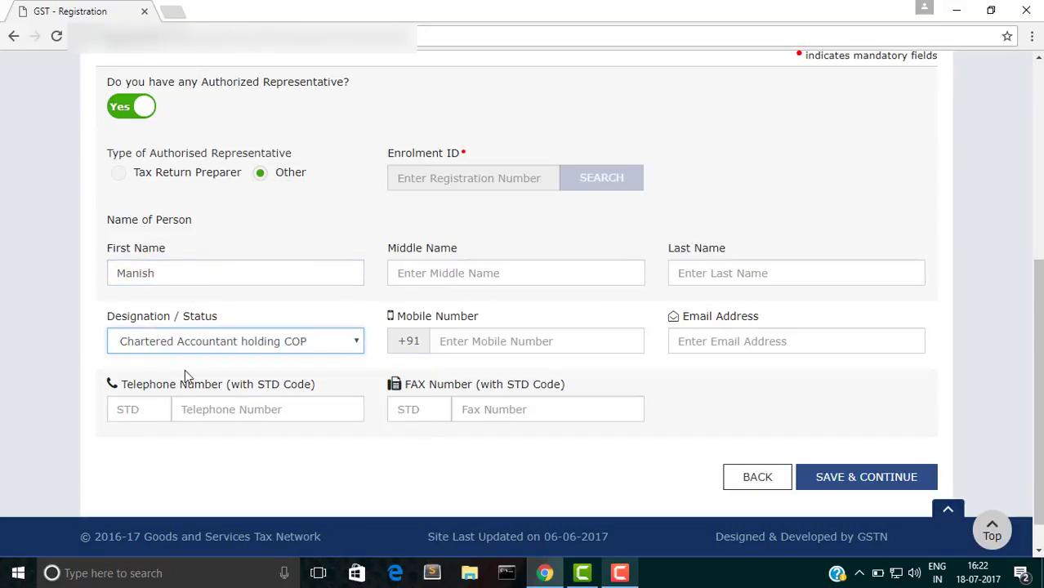
pyautogui.click(516, 351)
pyautogui.write('99')
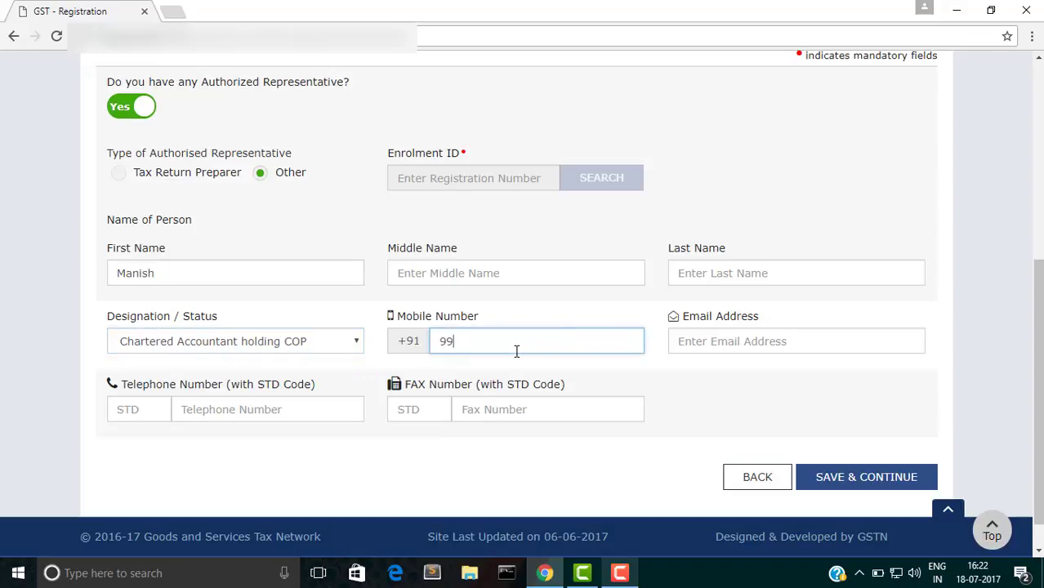
pyautogui.write('99999999')
pyautogui.click(740, 338)
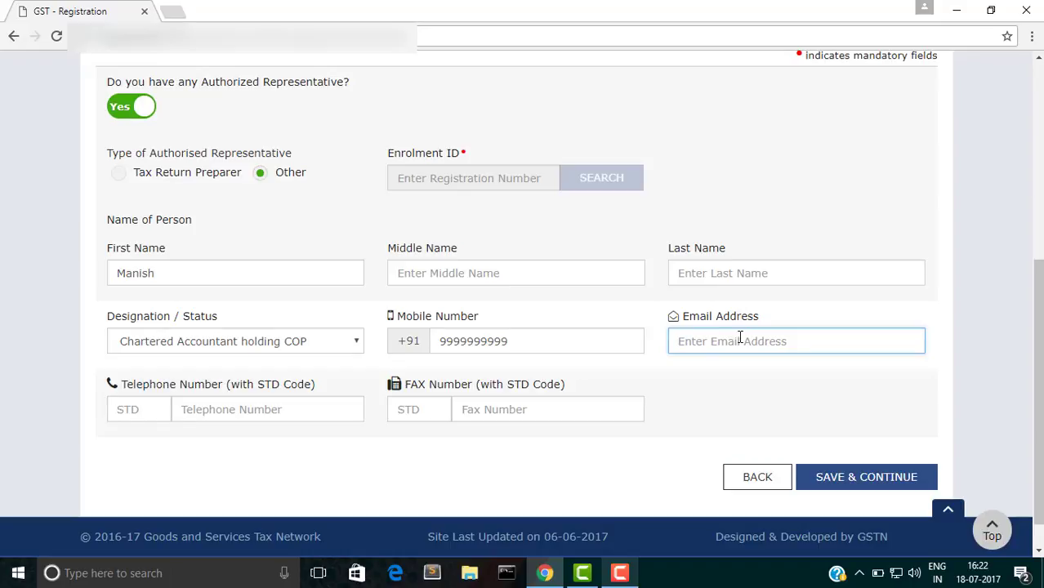
# Step: Save the representative and enter the building number and road/street of the business address
pyautogui.click(846, 491)
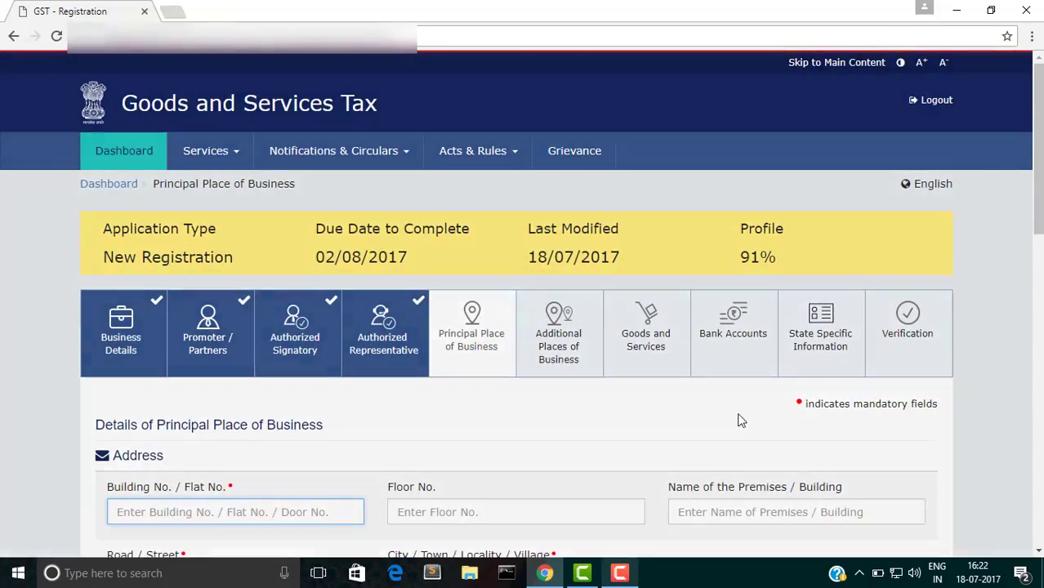
pyautogui.scroll(-3, 739, 419)
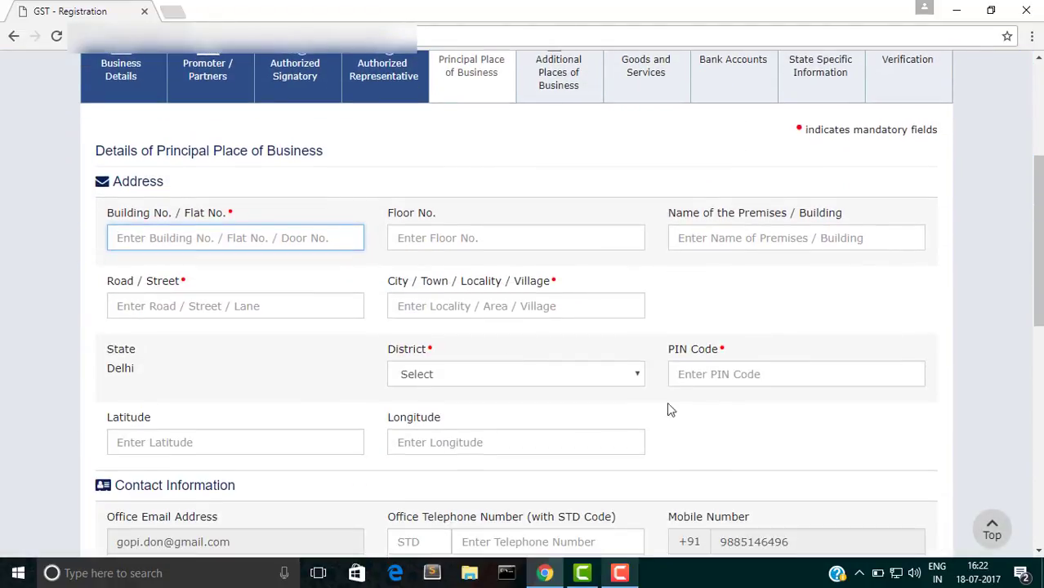
pyautogui.write('123')
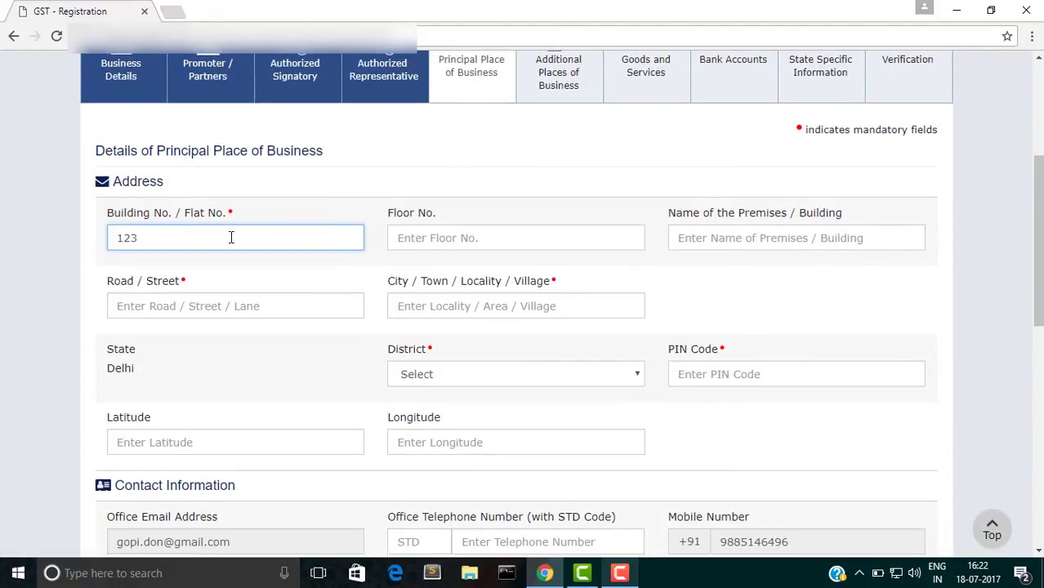
pyautogui.click(446, 298)
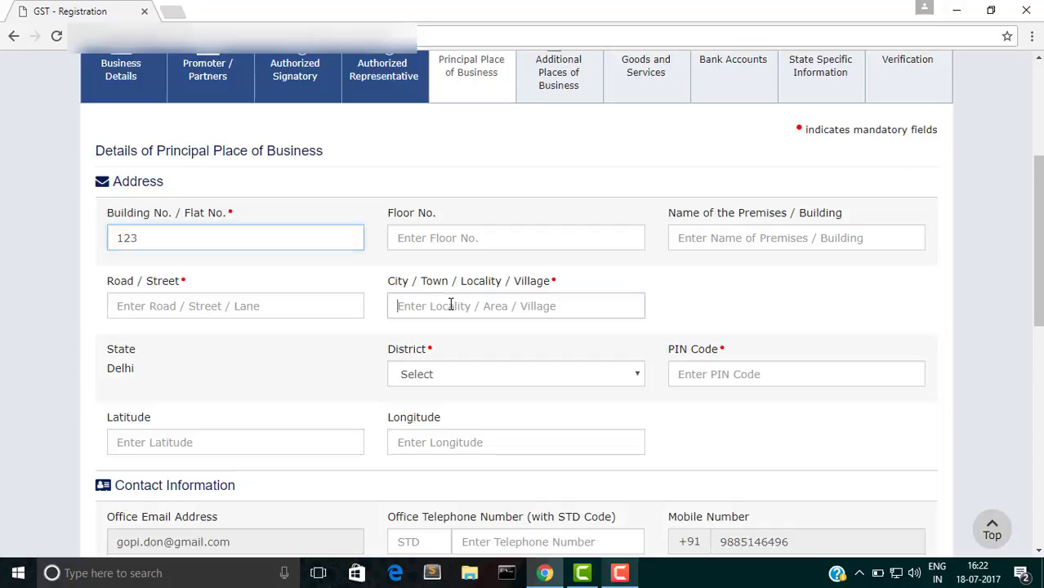
pyautogui.click(275, 301)
pyautogui.write('234')
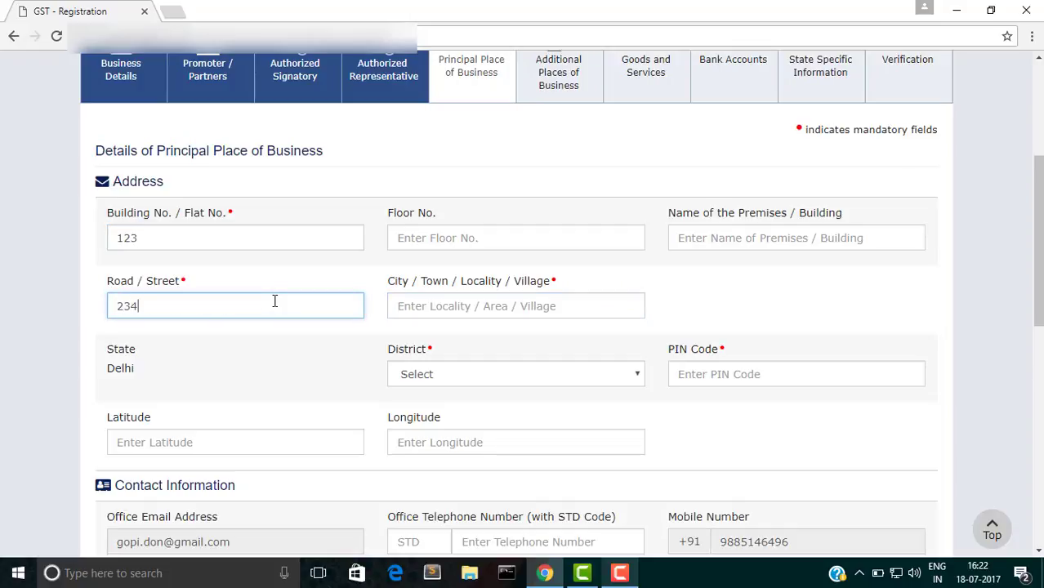
# Step: Set the city to Delhi, district Central Delhi and PIN code 110002
pyautogui.click(421, 308)
pyautogui.write('Delhi')
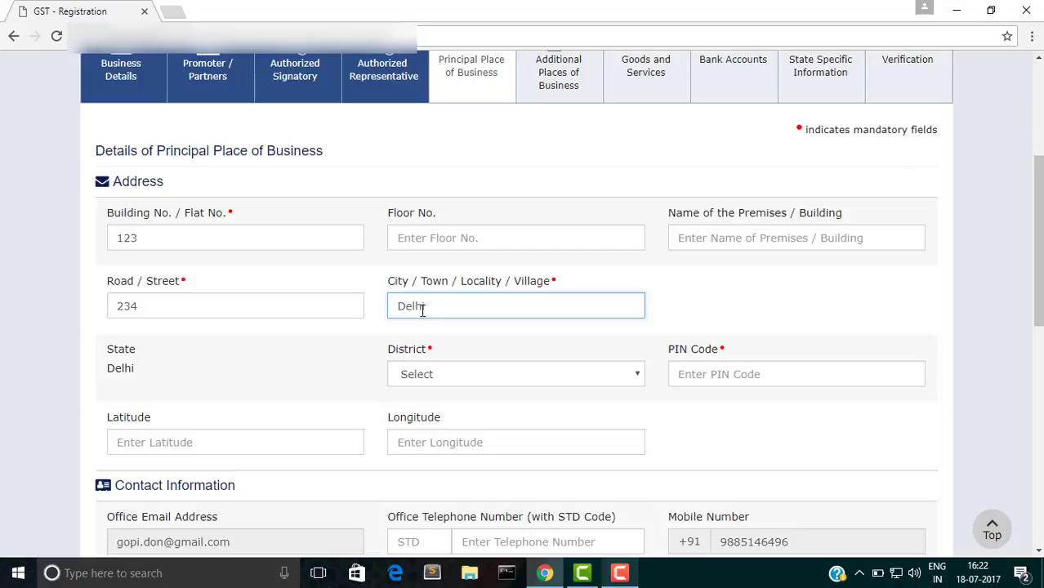
pyautogui.click(429, 374)
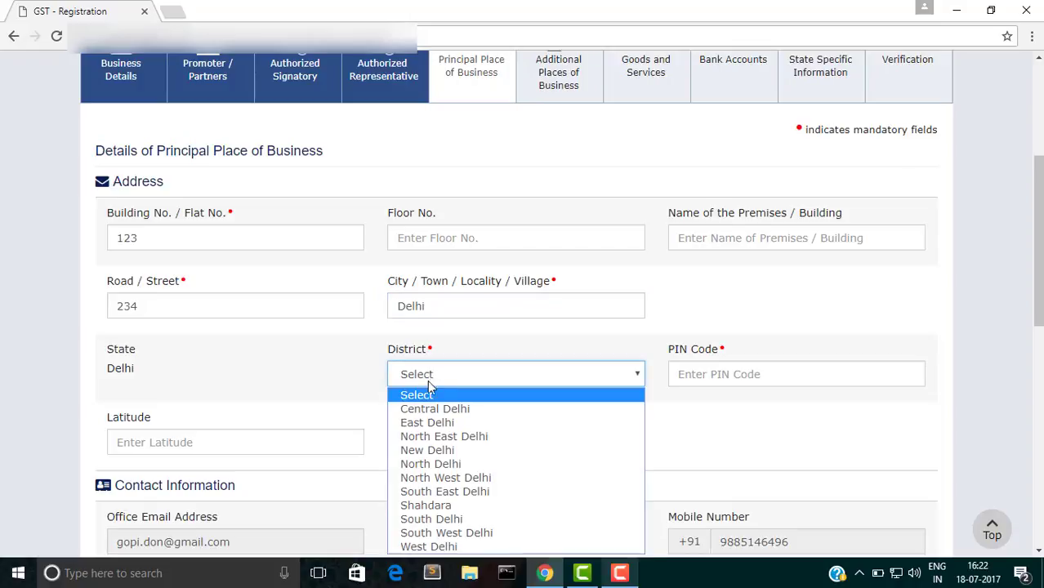
pyautogui.click(431, 409)
pyautogui.click(724, 386)
pyautogui.write('110002')
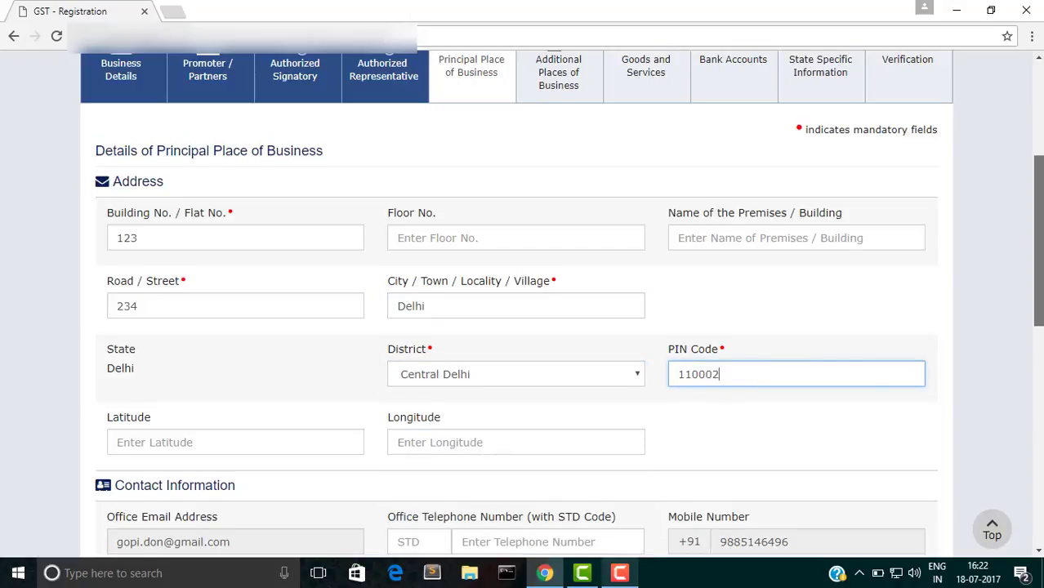
pyautogui.moveTo(1037, 245); pyautogui.dragTo(1038, 420)
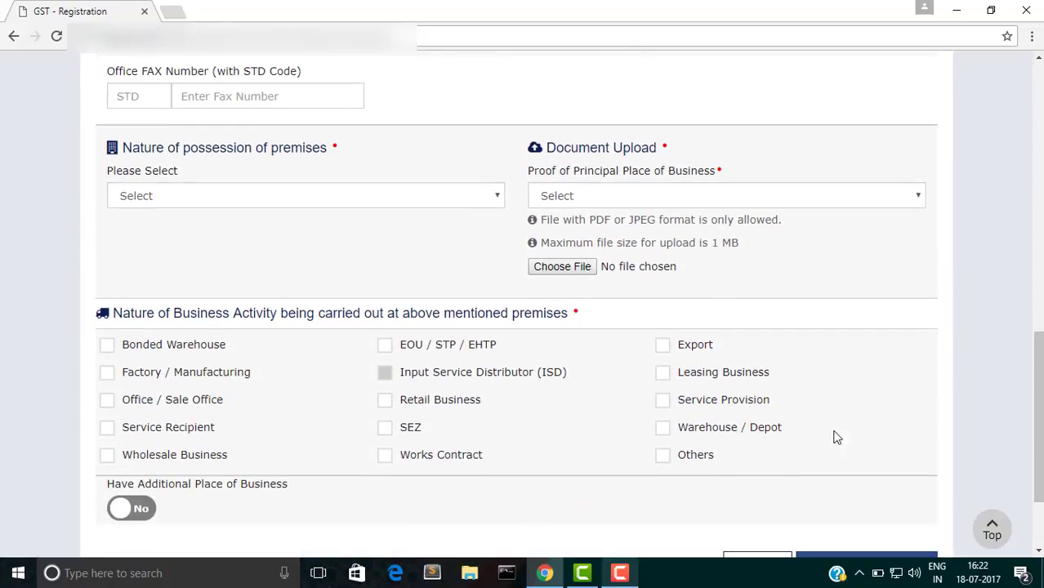
# Step: Set possession to Own and the proof type to Any proof issued by Government Authority
pyautogui.click(454, 198)
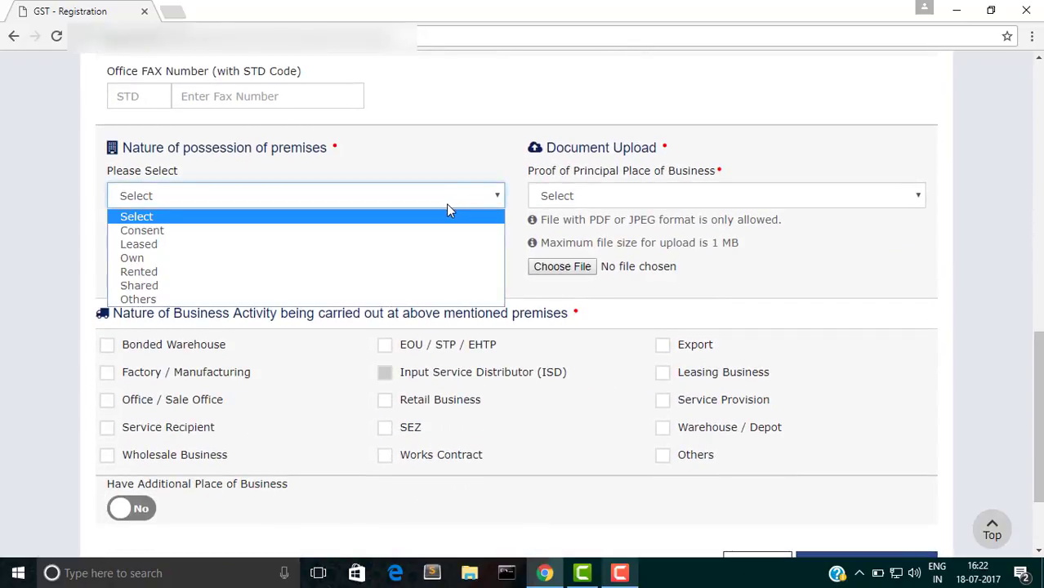
pyautogui.click(442, 258)
pyautogui.click(694, 198)
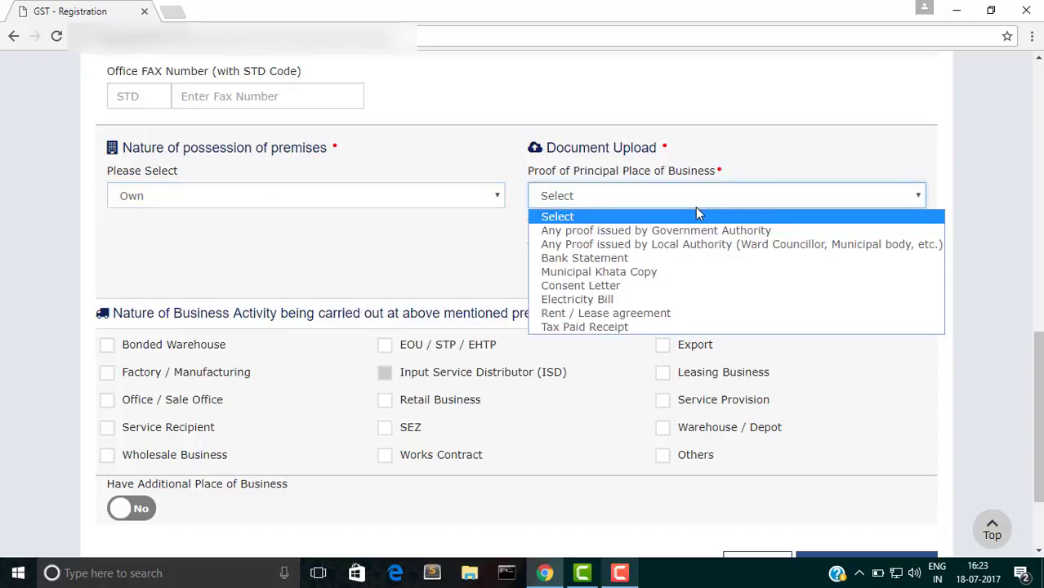
pyautogui.click(698, 232)
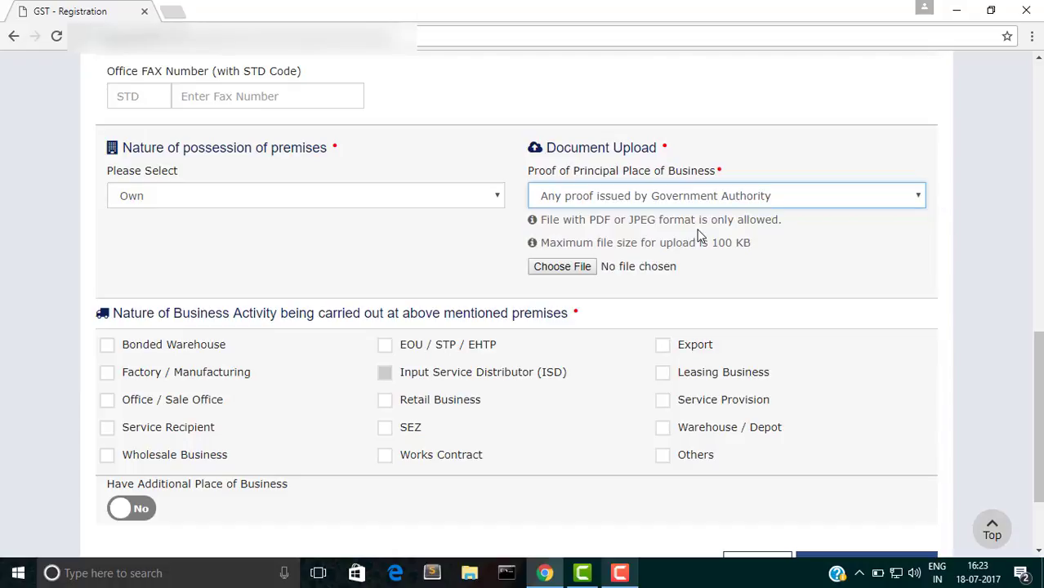
# Step: Upload the premises proof image, tick Factory / Manufacturing, and save the principal place of business
pyautogui.click(546, 270)
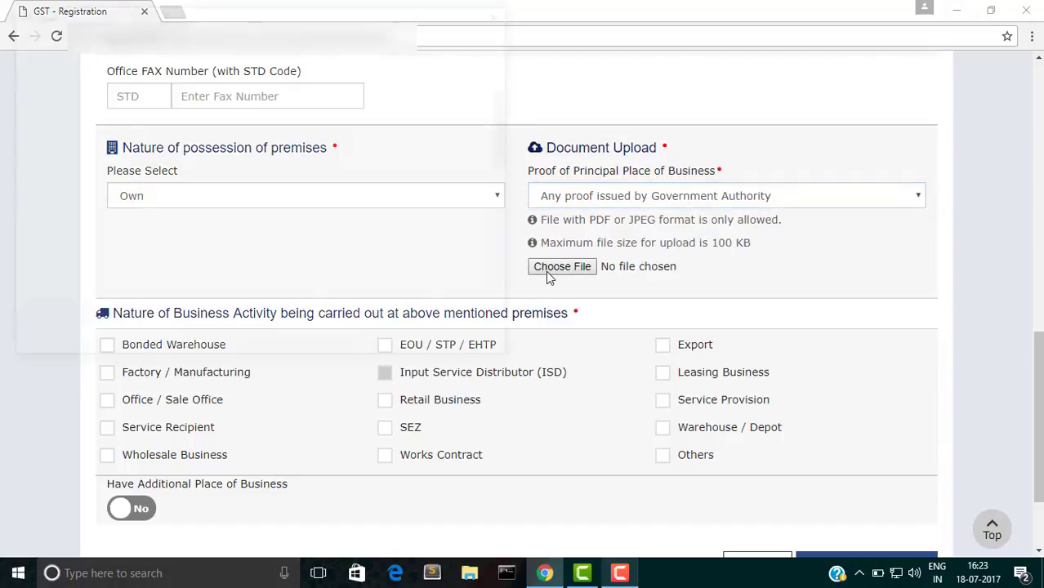
pyautogui.click(181, 292)
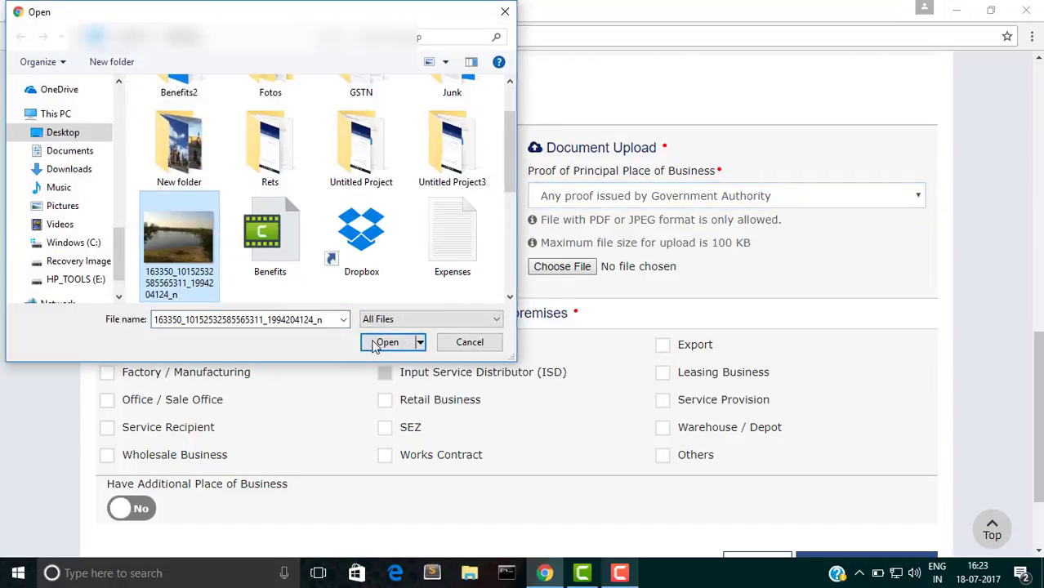
pyautogui.click(375, 345)
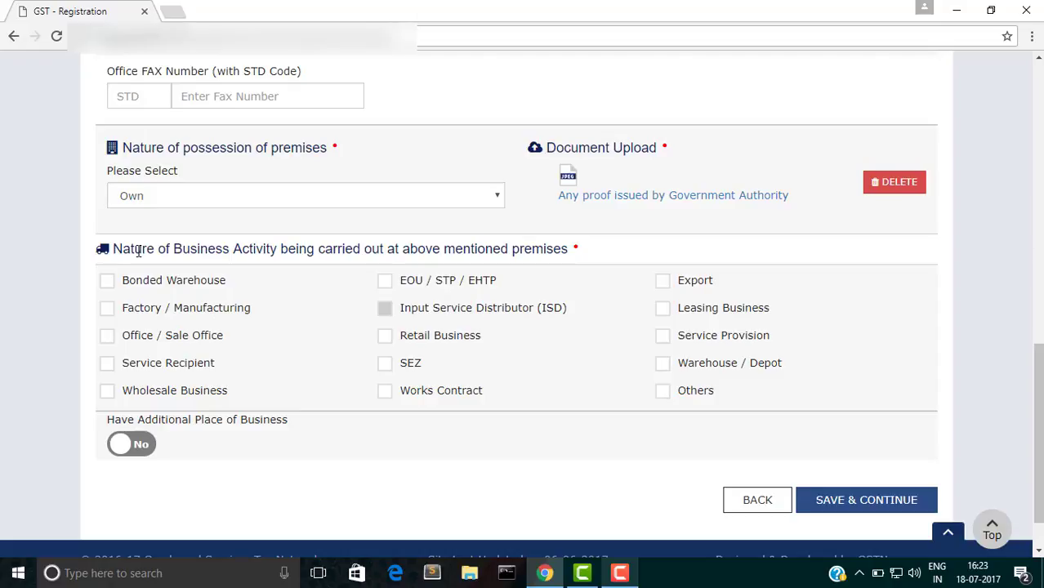
pyautogui.click(107, 310)
pyautogui.click(879, 507)
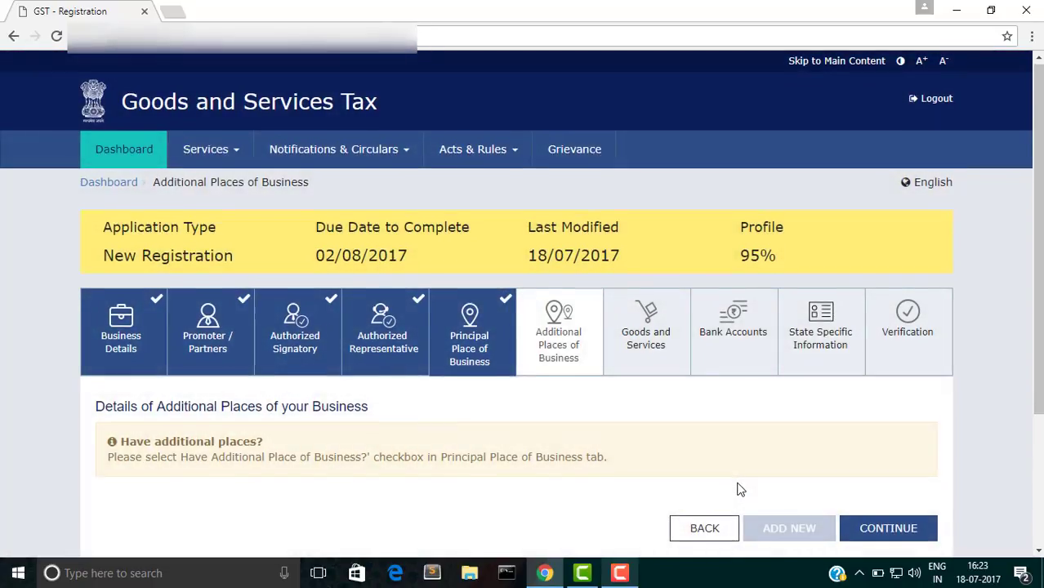
# Step: Continue past Additional Places of Business without adding any premises
pyautogui.scroll(-2, 740, 489)
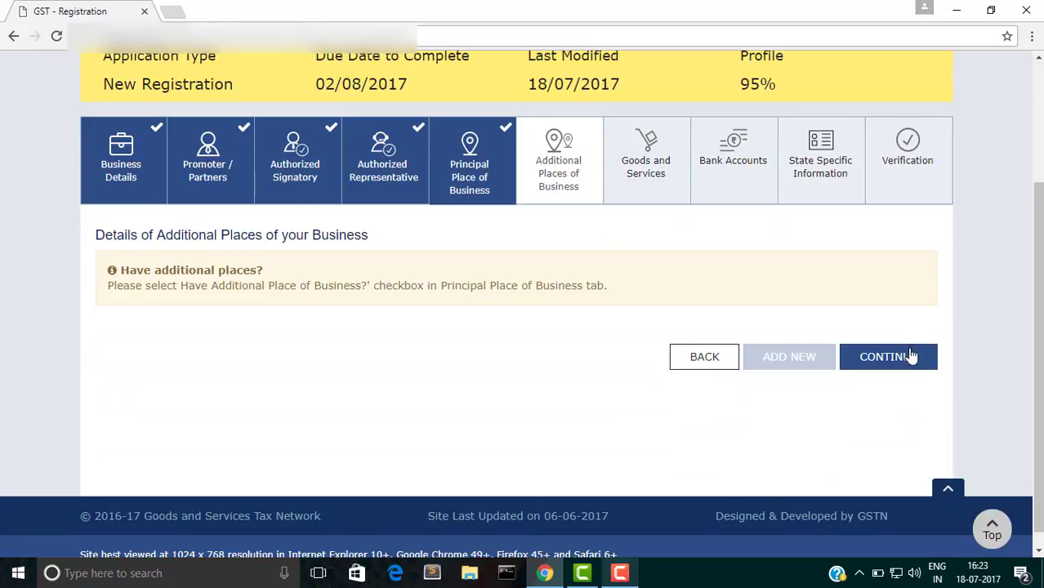
pyautogui.click(905, 361)
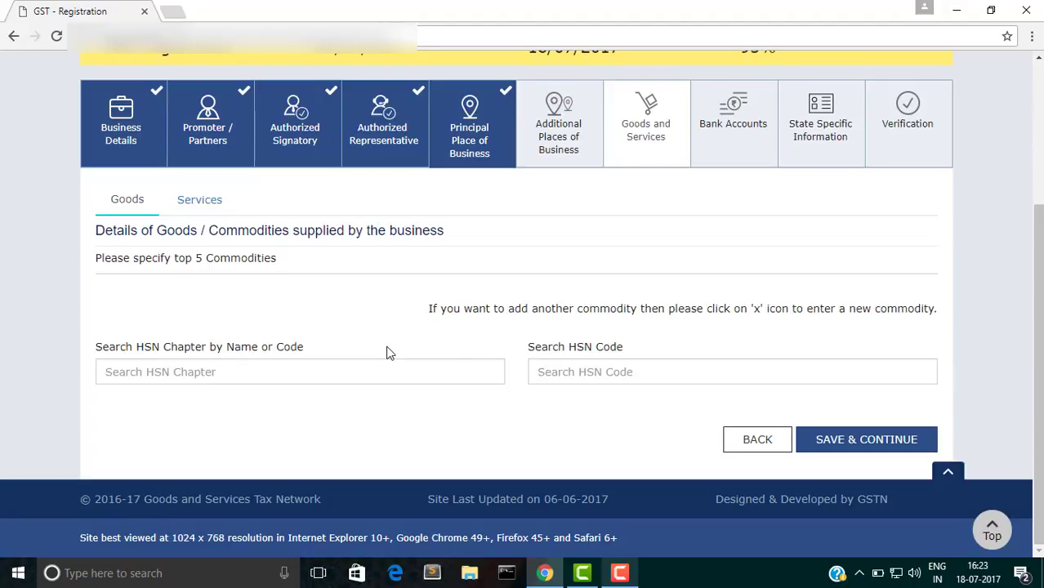
# Step: Add OATS : OF SEED QUALITY (HSN 10040010) under chapter 1004 OATS and save the goods
pyautogui.click(343, 370)
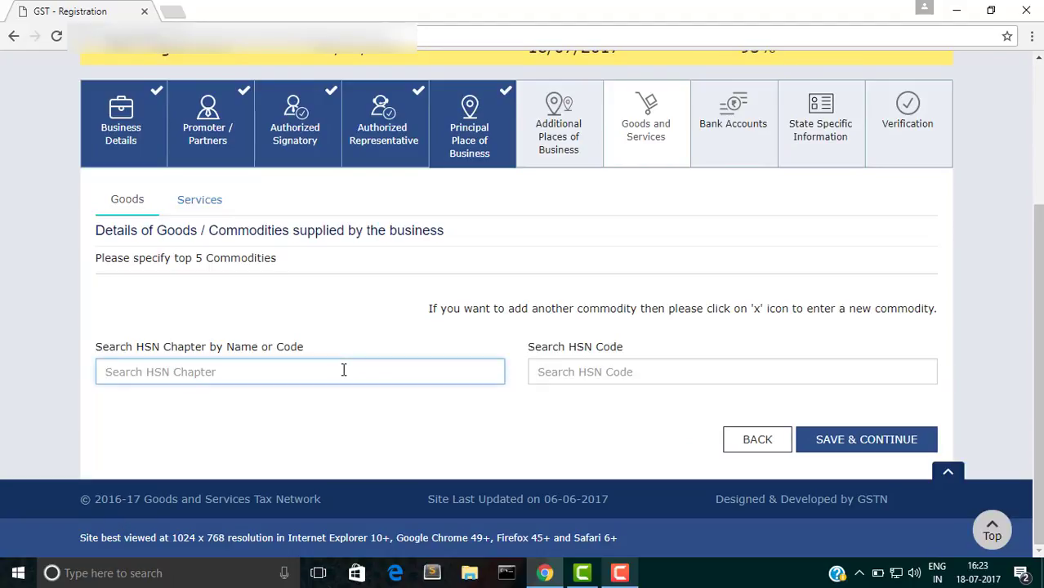
pyautogui.write('oats')
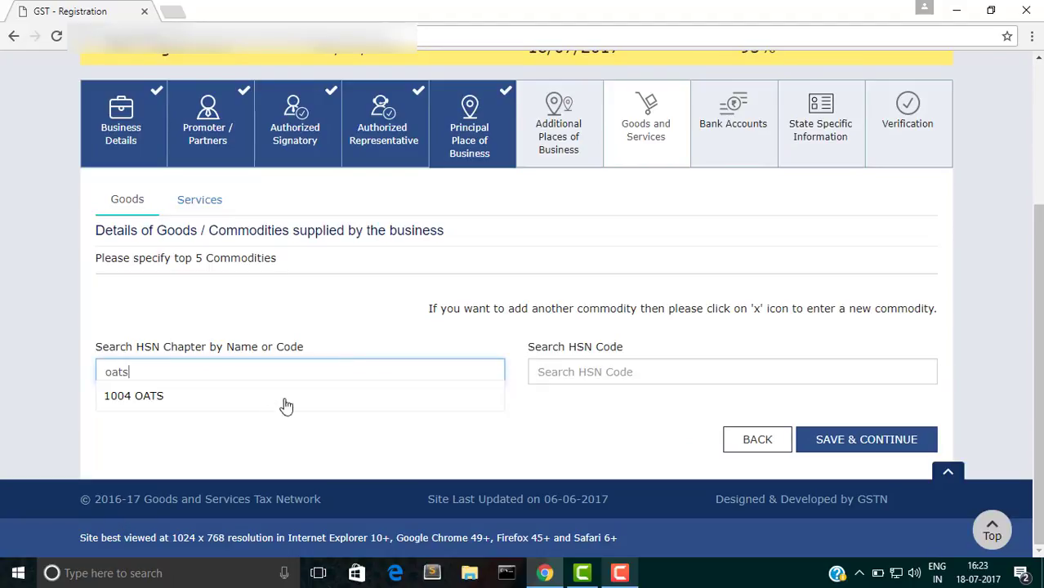
pyautogui.click(286, 405)
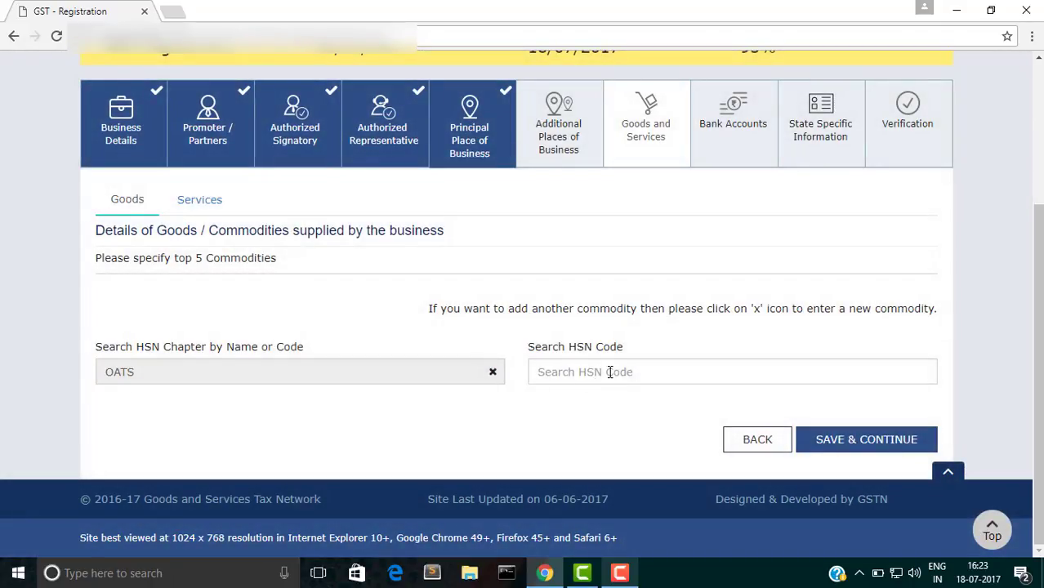
pyautogui.click(609, 372)
pyautogui.click(606, 398)
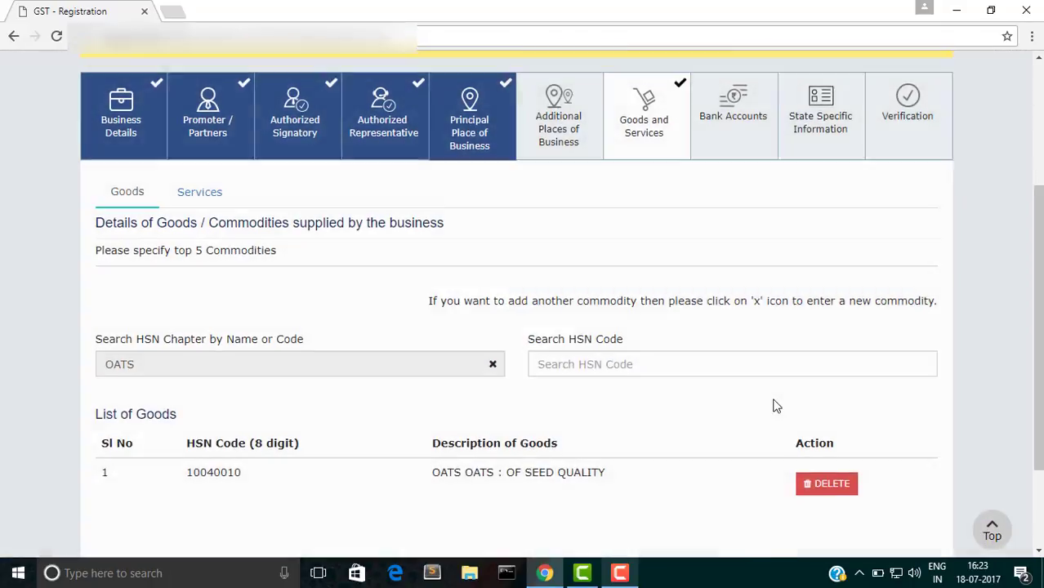
pyautogui.scroll(-2, 775, 405)
pyautogui.click(861, 441)
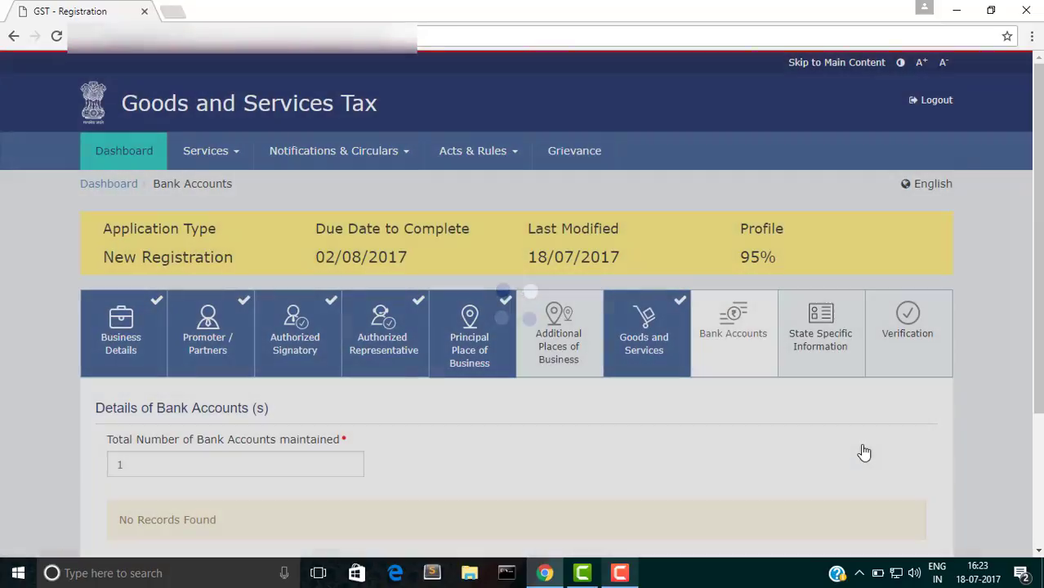
# Step: Add a new bank account entry with its account number and account type Current Account
pyautogui.scroll(-2, 654, 451)
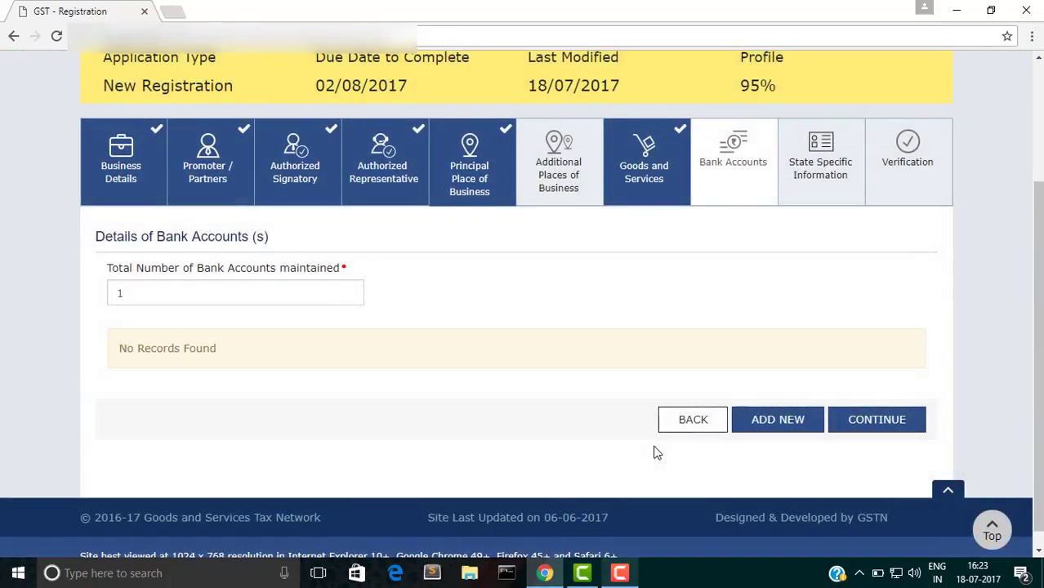
pyautogui.click(774, 423)
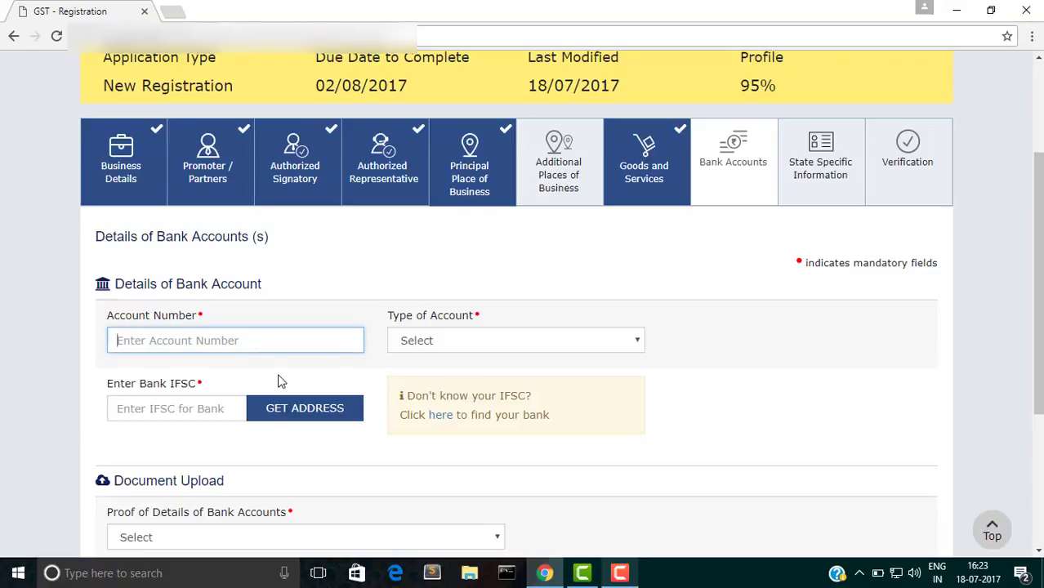
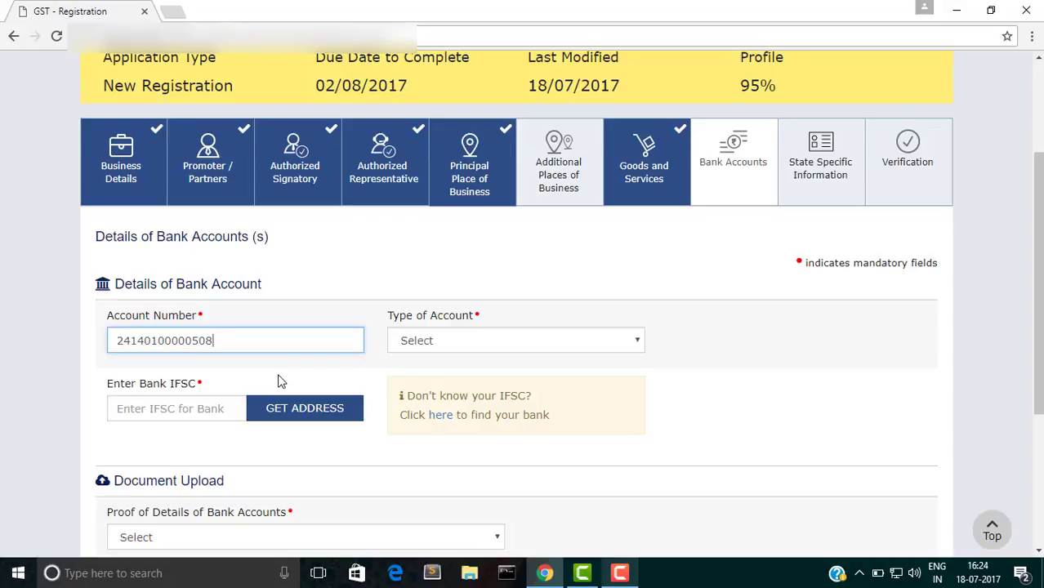
pyautogui.click(493, 347)
pyautogui.click(491, 346)
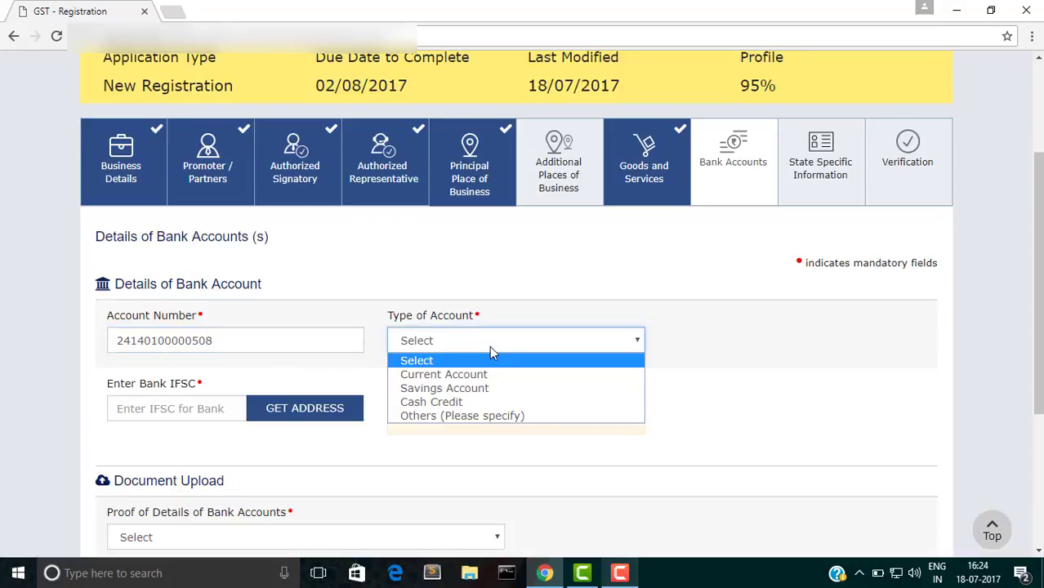
pyautogui.click(486, 373)
# Step: Enter IFSC CNRB0002067 and fetch the Canara Bank branch address
pyautogui.click(177, 407)
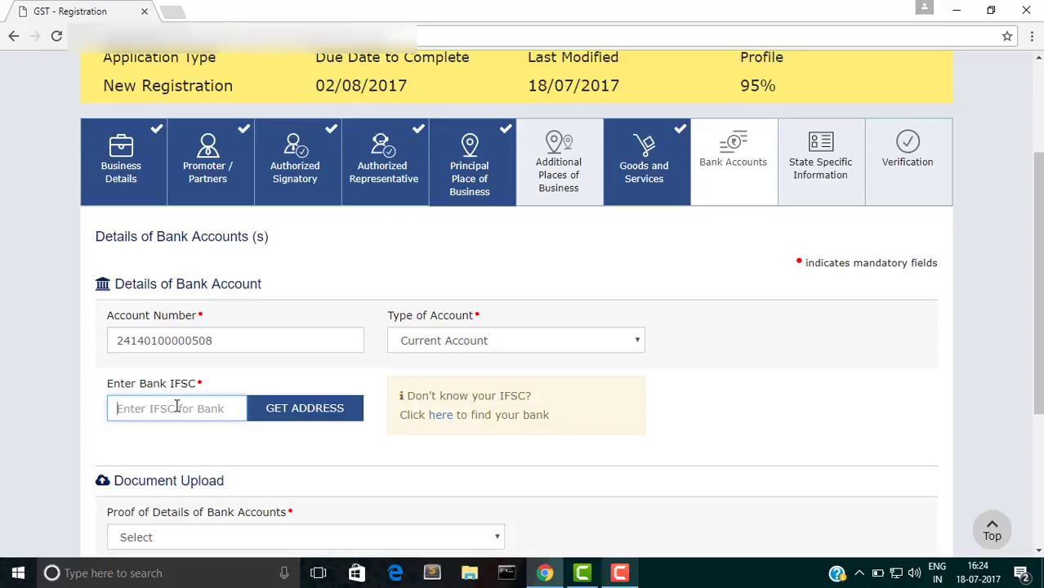
pyautogui.write('CNRB000')
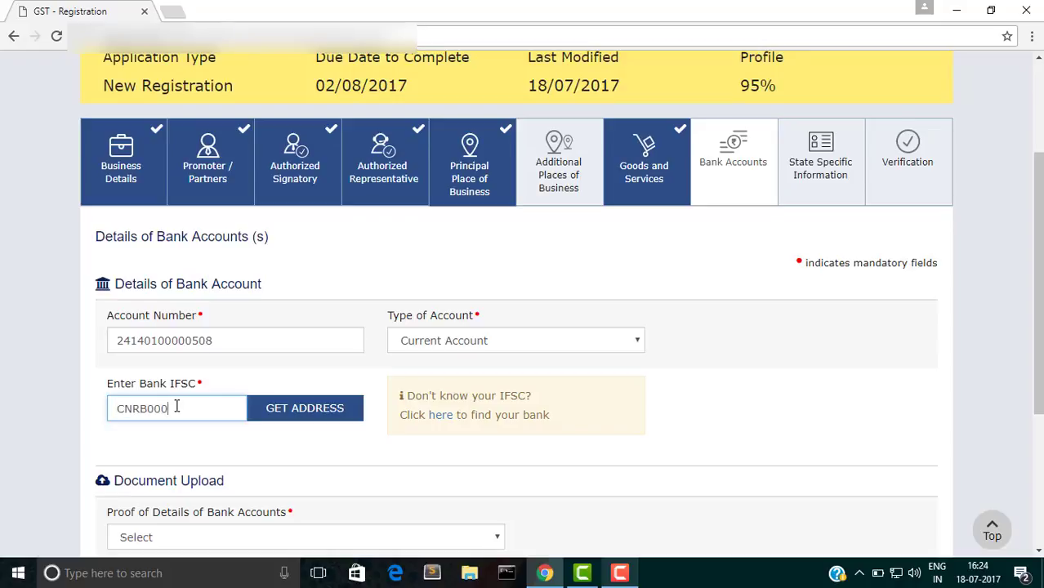
pyautogui.write('2067')
pyautogui.click(328, 423)
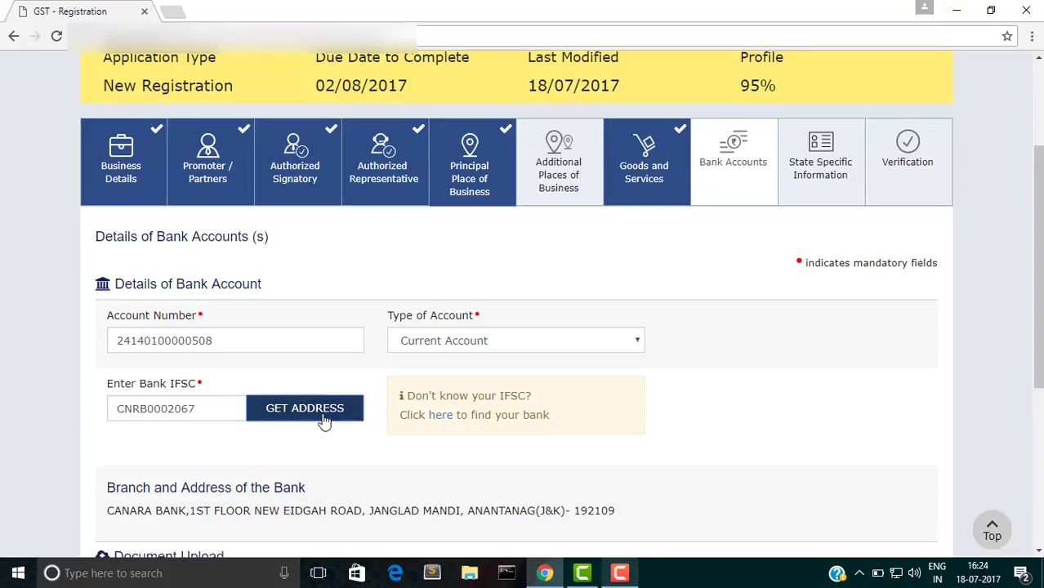
pyautogui.scroll(-4, 490, 425)
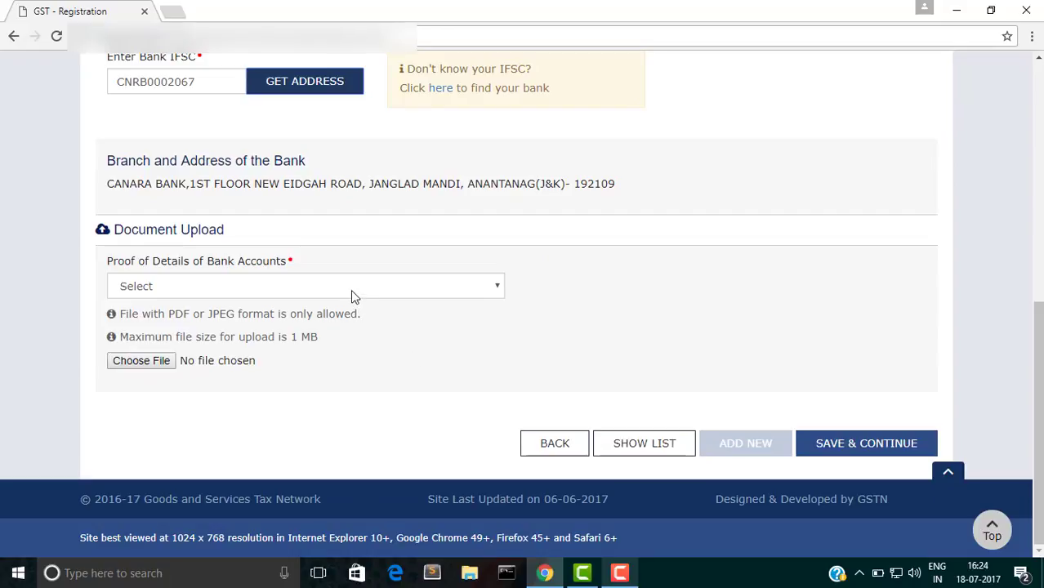
# Step: Upload a First page of Pass Book image as bank proof and save the bank details
pyautogui.click(327, 287)
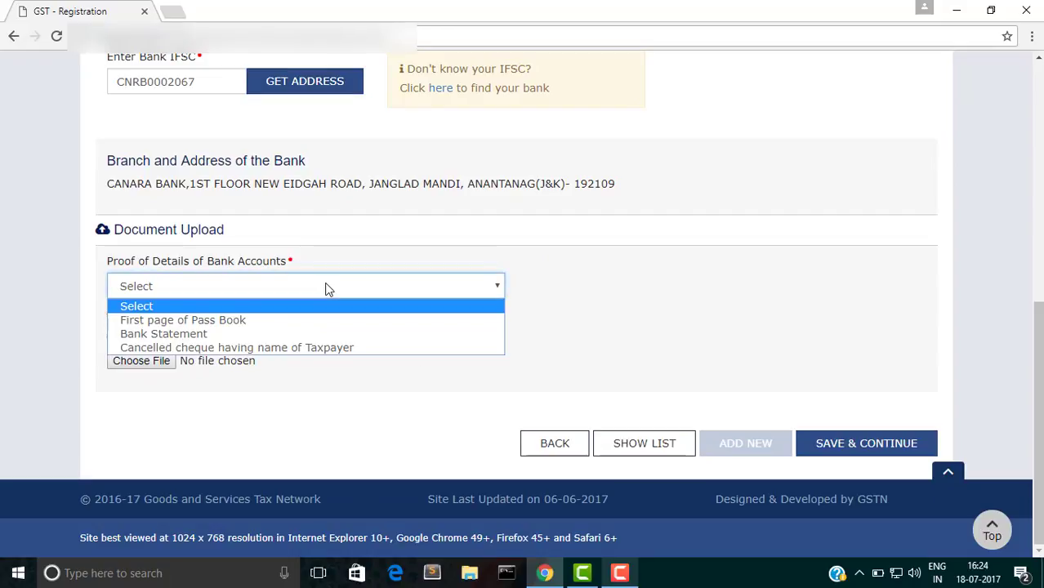
pyautogui.click(314, 319)
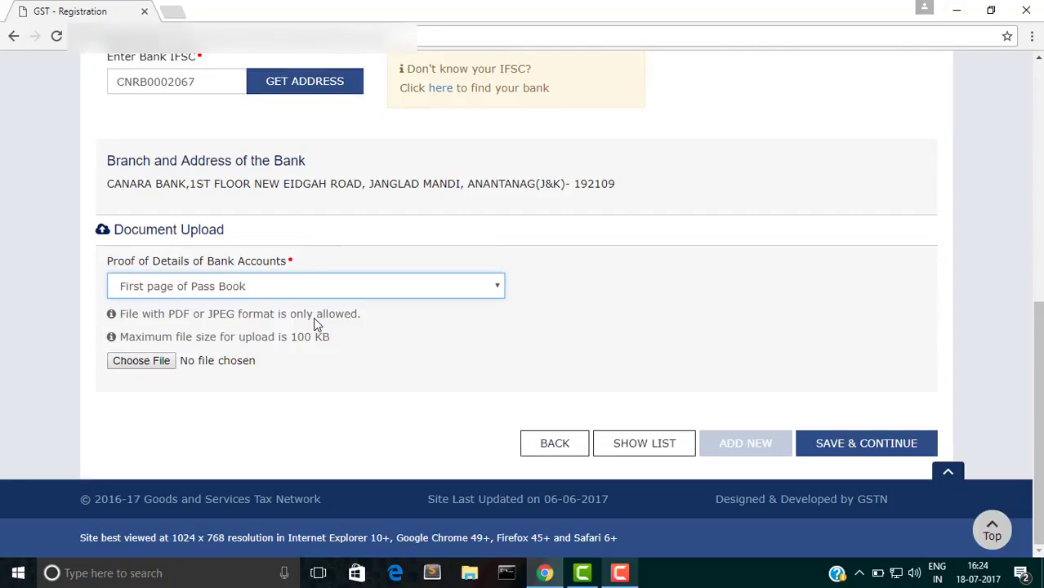
pyautogui.click(141, 361)
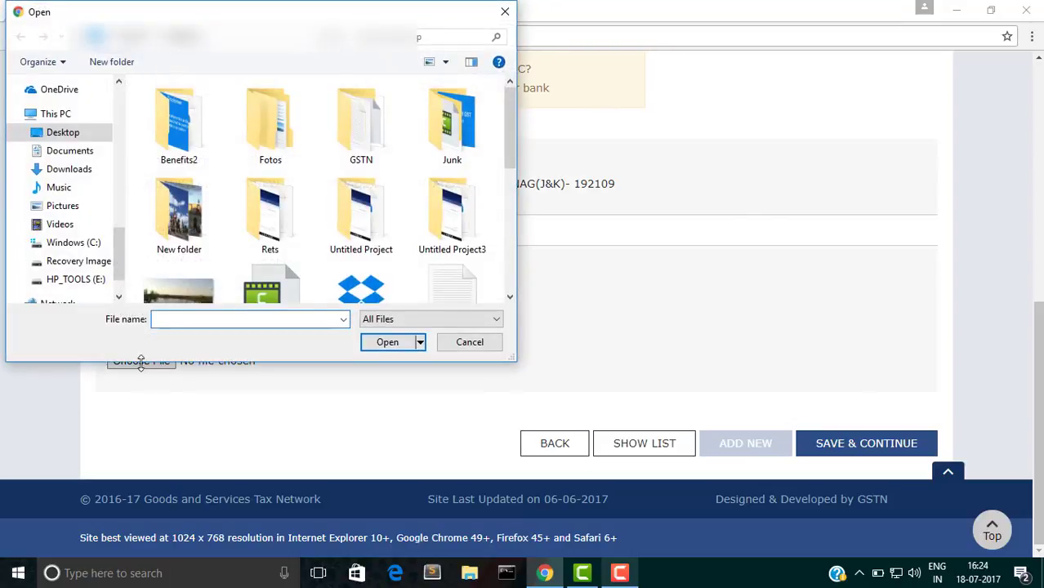
pyautogui.click(175, 295)
pyautogui.click(390, 347)
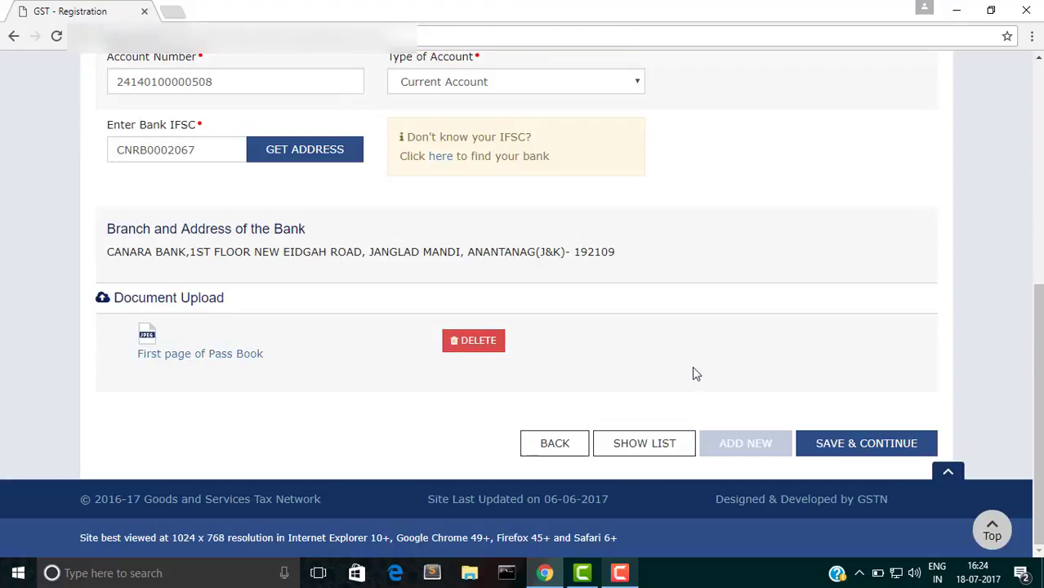
pyautogui.click(843, 444)
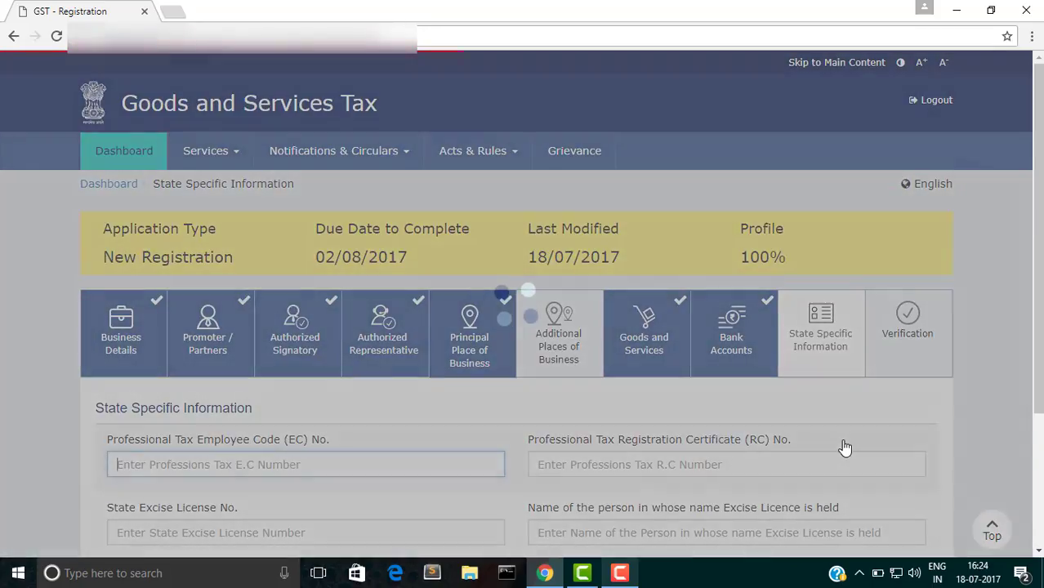
# Step: Save State Specific Information with all fields blank to reach the Verification tab
pyautogui.scroll(-2, 845, 447)
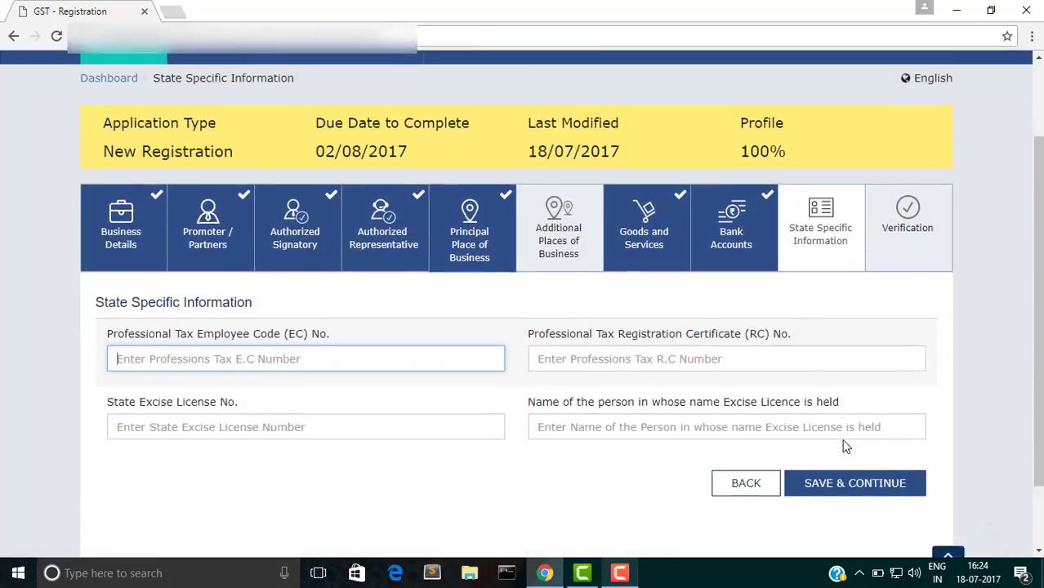
pyautogui.scroll(-1, 845, 447)
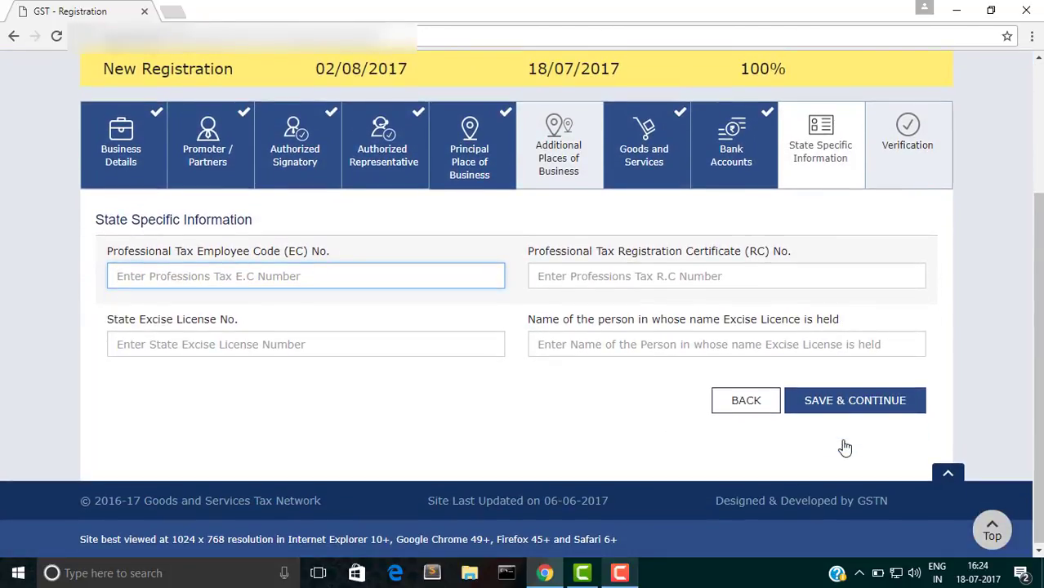
pyautogui.click(844, 415)
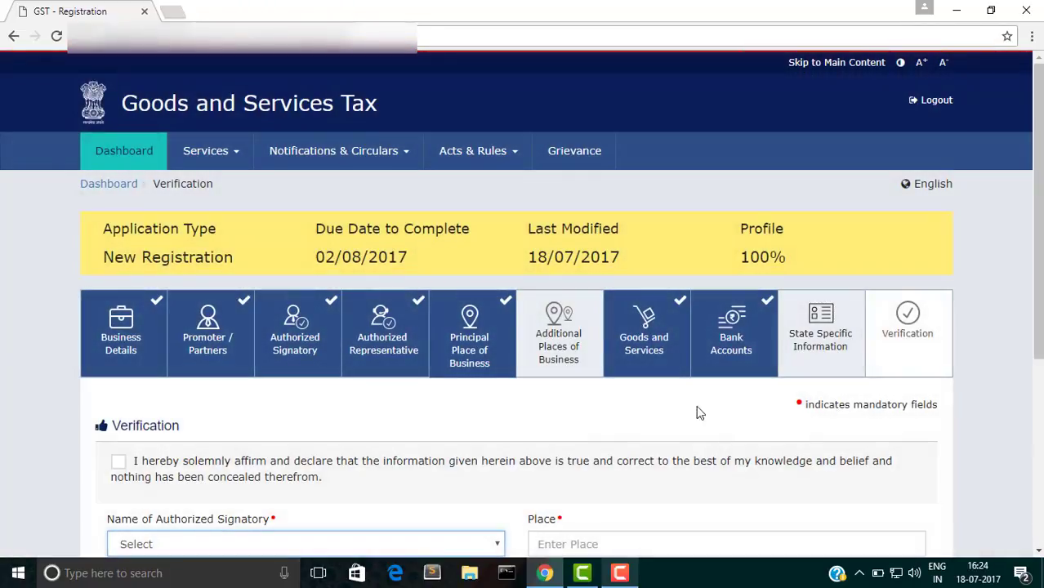
# Step: Tick the declaration, select the company's authorized signatory (designation MD) and enter DELHI as the place
pyautogui.scroll(-4, 691, 404)
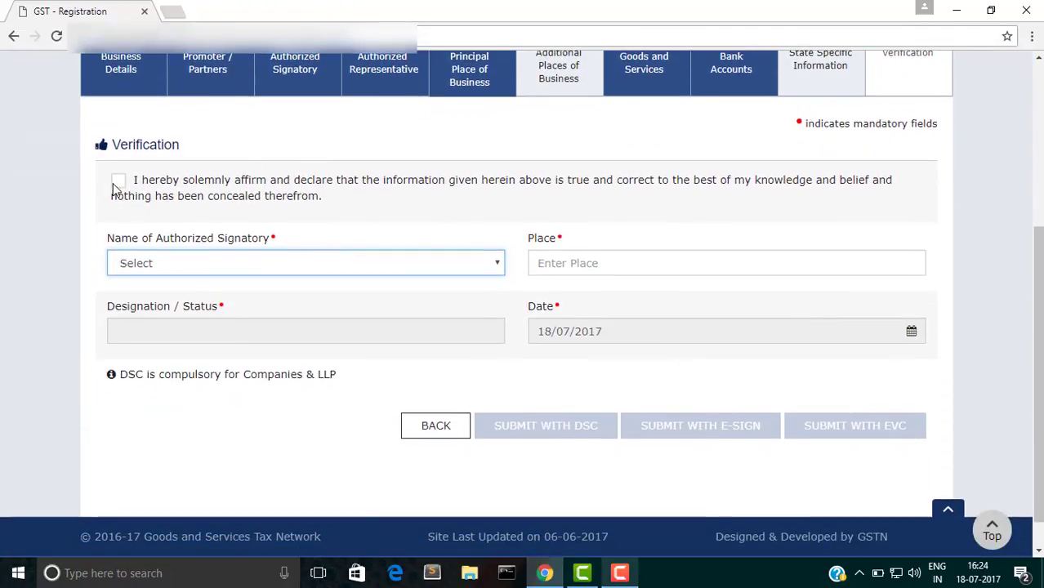
pyautogui.click(118, 185)
pyautogui.click(206, 266)
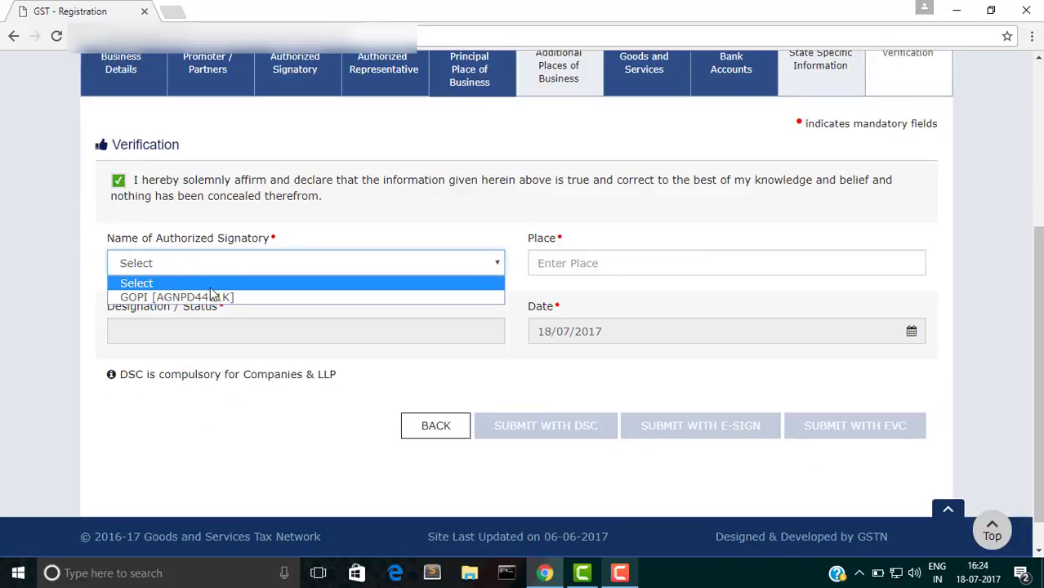
pyautogui.click(211, 298)
pyautogui.click(575, 265)
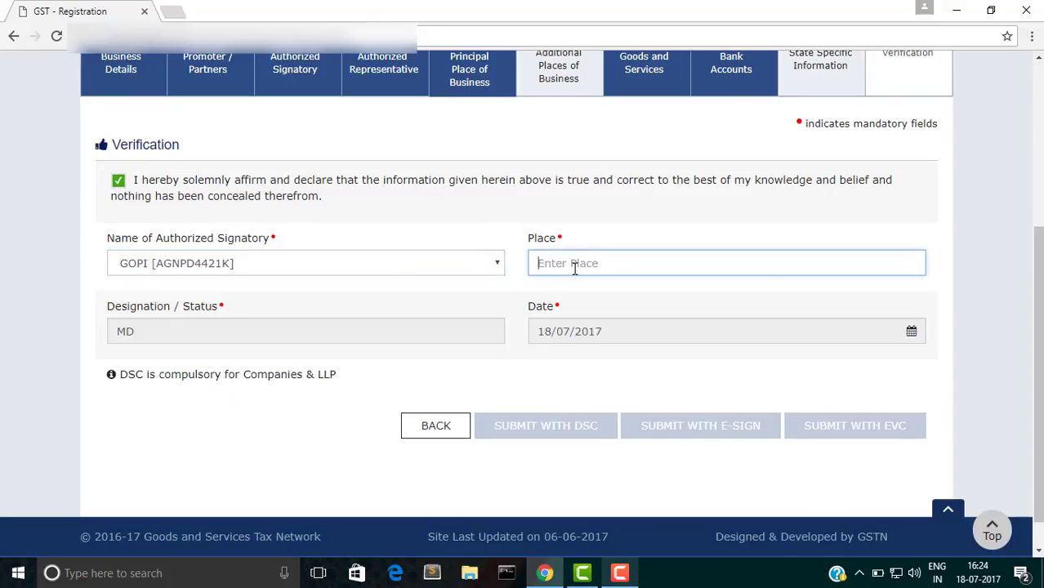
pyautogui.write('DELHI')
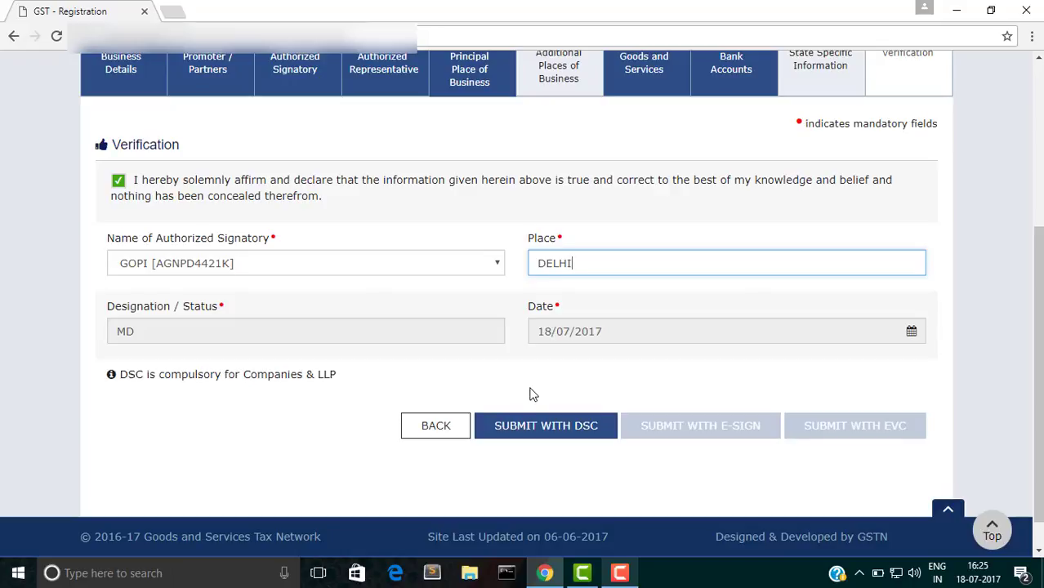
# Step: Submit the application with DSC, reaching the SUCCESS page promising acknowledgement within 15 minutes
pyautogui.click(526, 439)
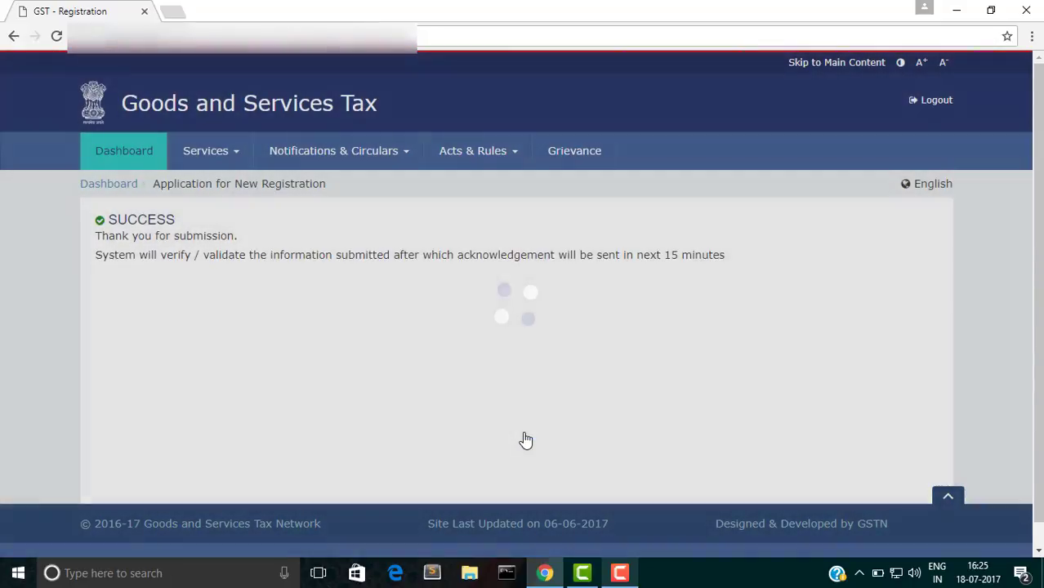